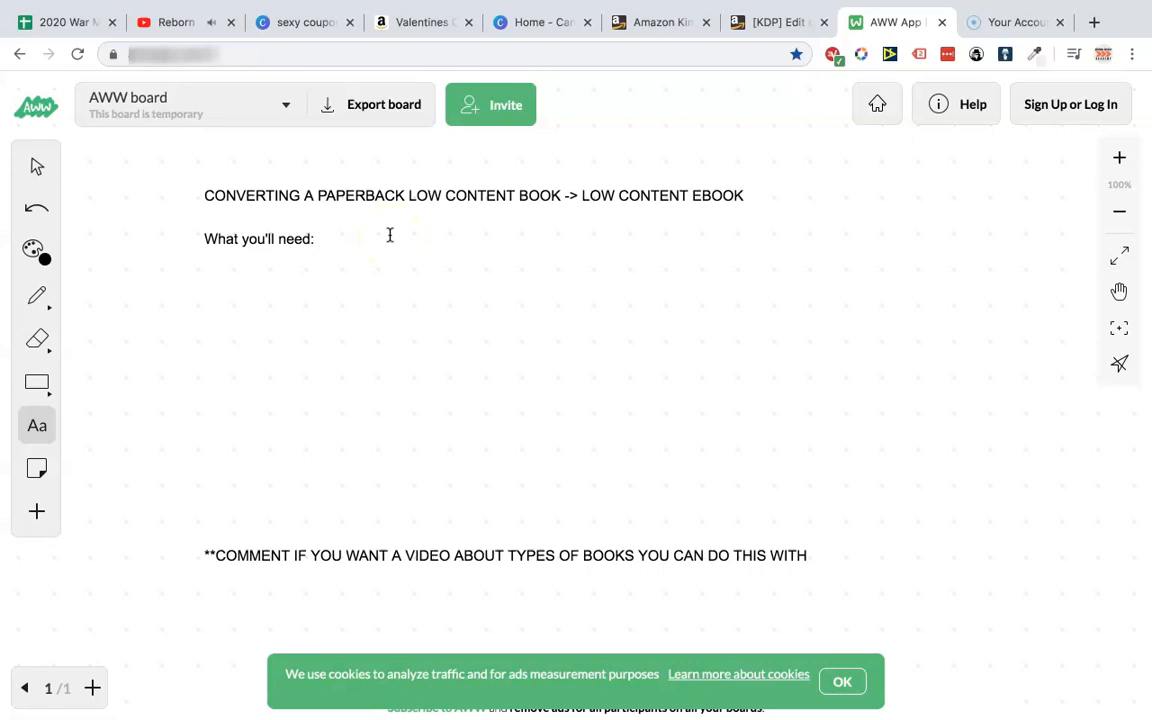
# Add "Paperback interior (PDF print) -> KDF /// doc.x" after "What you'll need:" in the board notes and begin a new line.
pyautogui.write('Paperback Interior -')
pyautogui.click(508, 236)
pyautogui.write('(PDF print) ->')
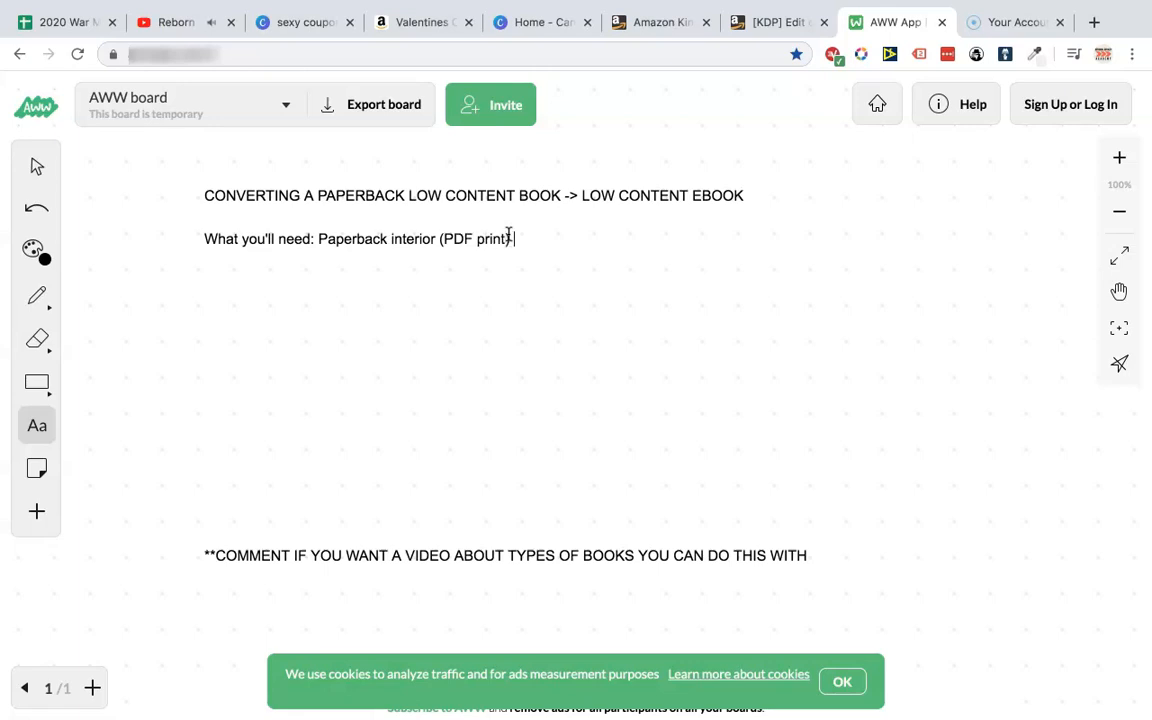
pyautogui.write(' KDP')
pyautogui.press('BackSpace')
pyautogui.write('F ')
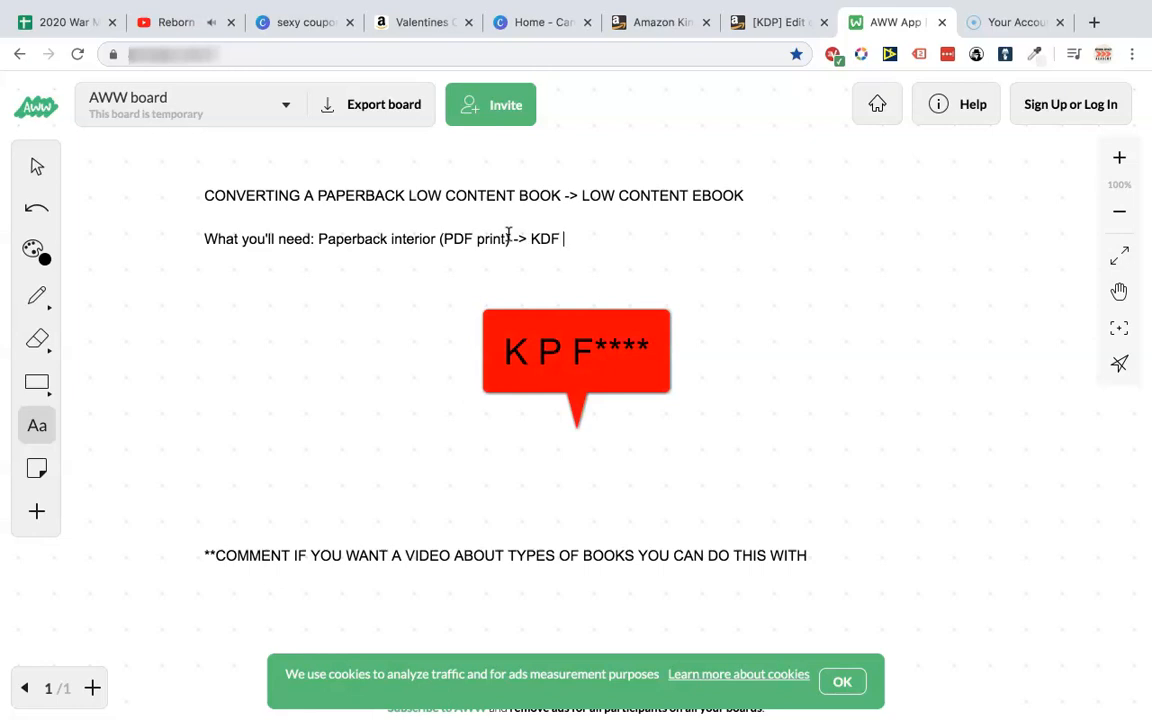
pyautogui.write('/// ')
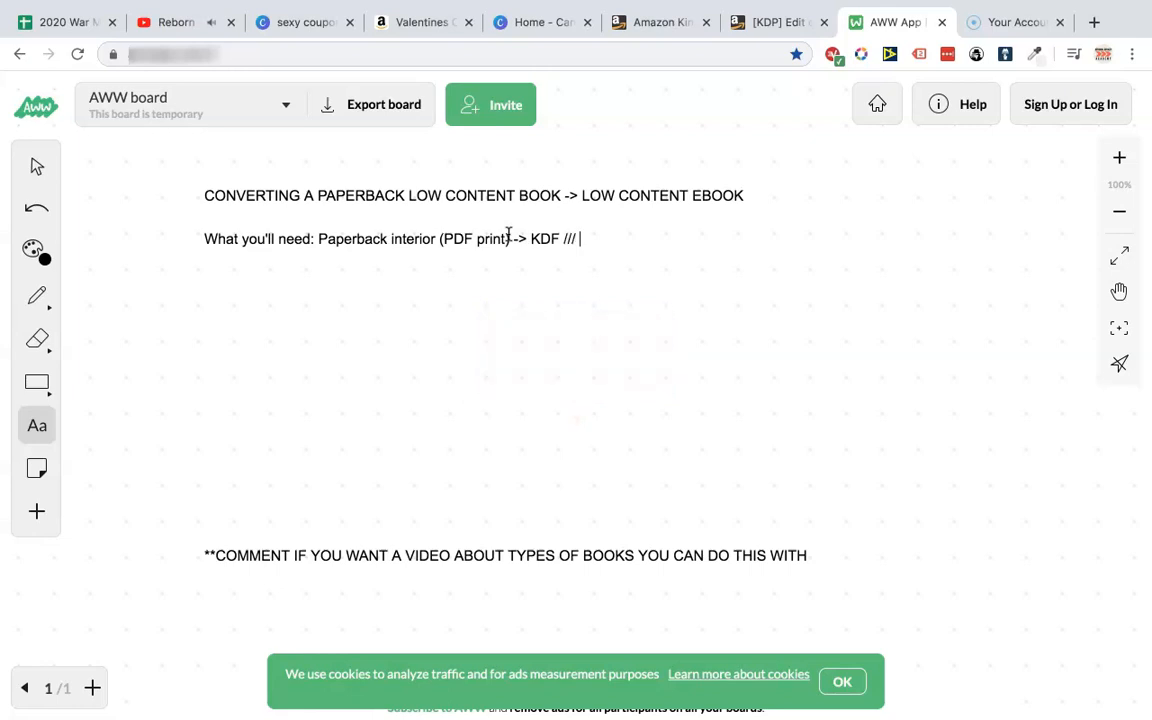
pyautogui.write('doc.x')
pyautogui.press('BackSpace')
pyautogui.write('.x')
pyautogui.press('Return')
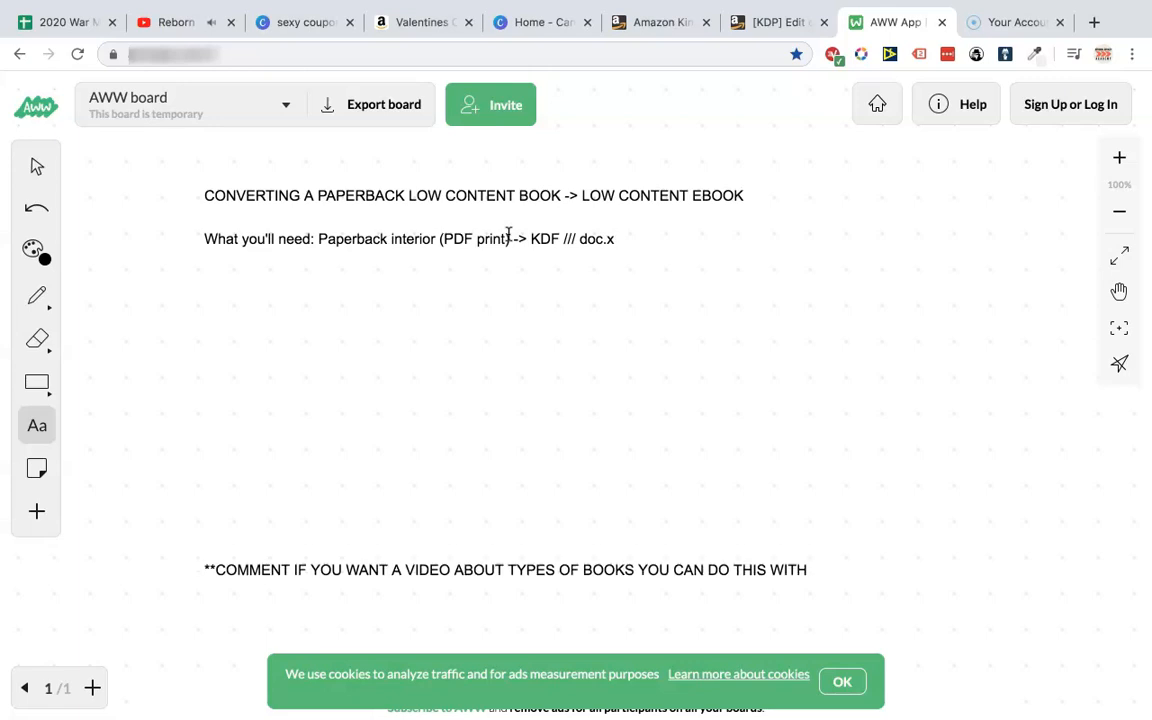
# Write "Cover - JPG - 100% quality - 80%" as the second requirement in the board notes.
pyautogui.write('Cover (')
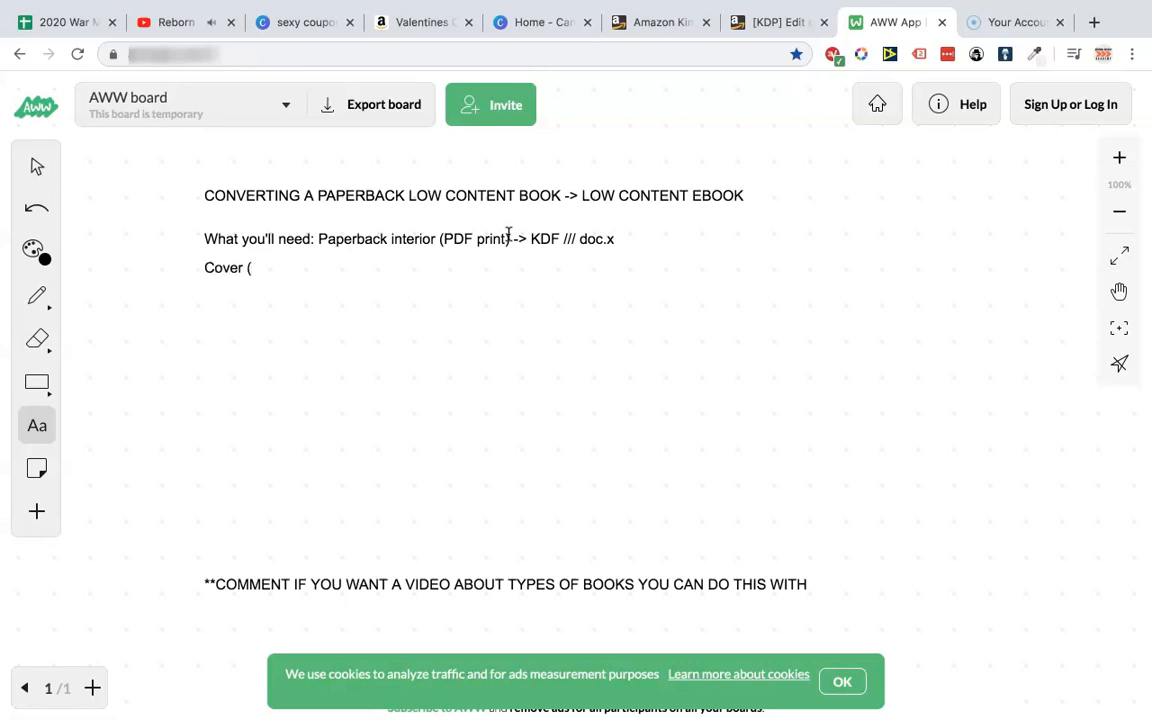
pyautogui.click(537, 228)
pyautogui.press('BackSpace')
pyautogui.write('- JPG - 100% qu')
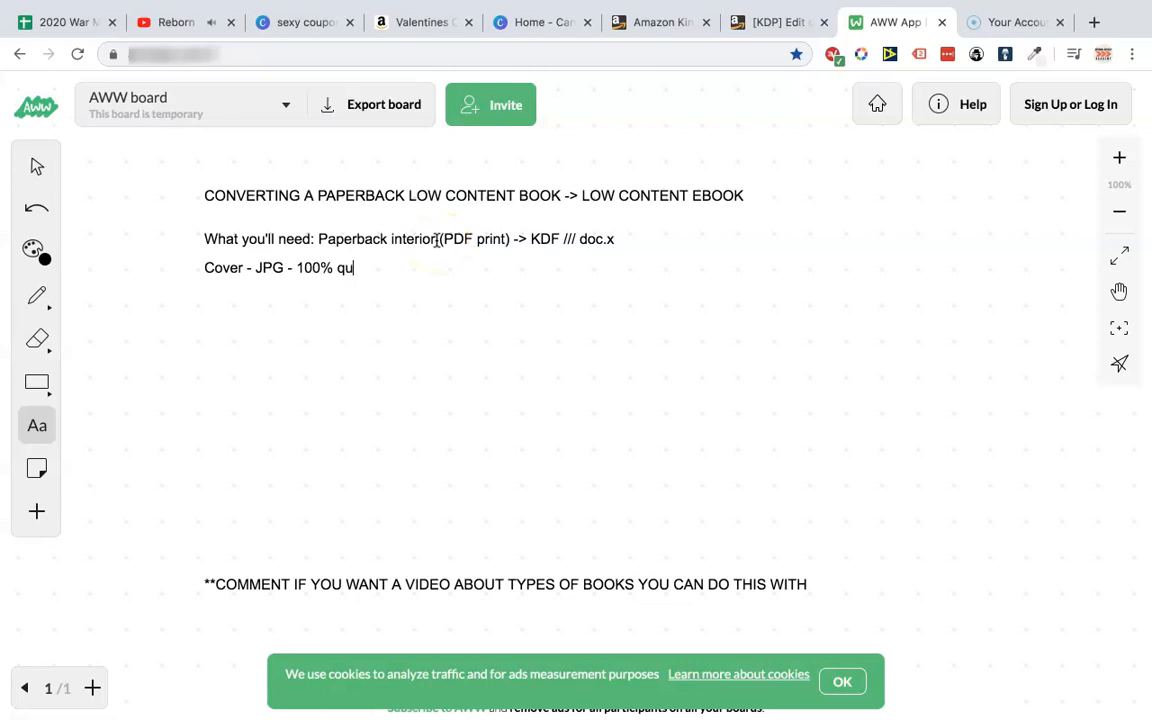
pyautogui.write('ality - 80%')
# Switch to the coupon book design in Canva and look over its first pages.
pyautogui.click(290, 24)
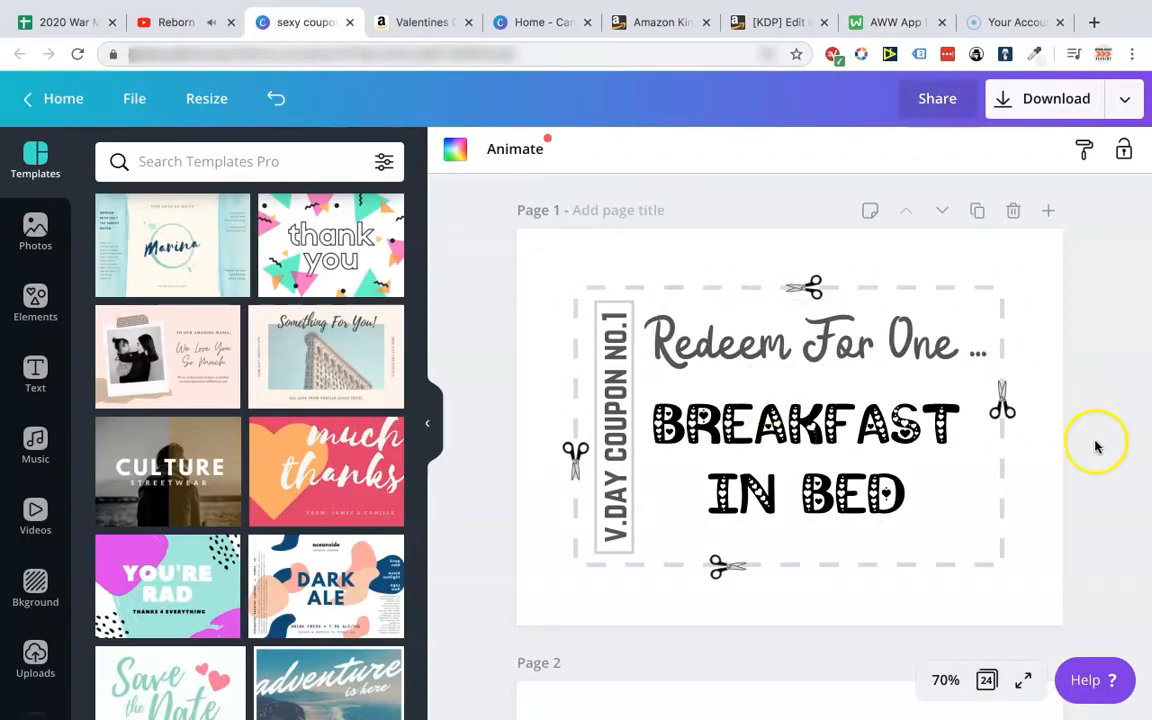
pyautogui.scroll(-1, 1097, 444)
pyautogui.scroll(-8, 571, 303)
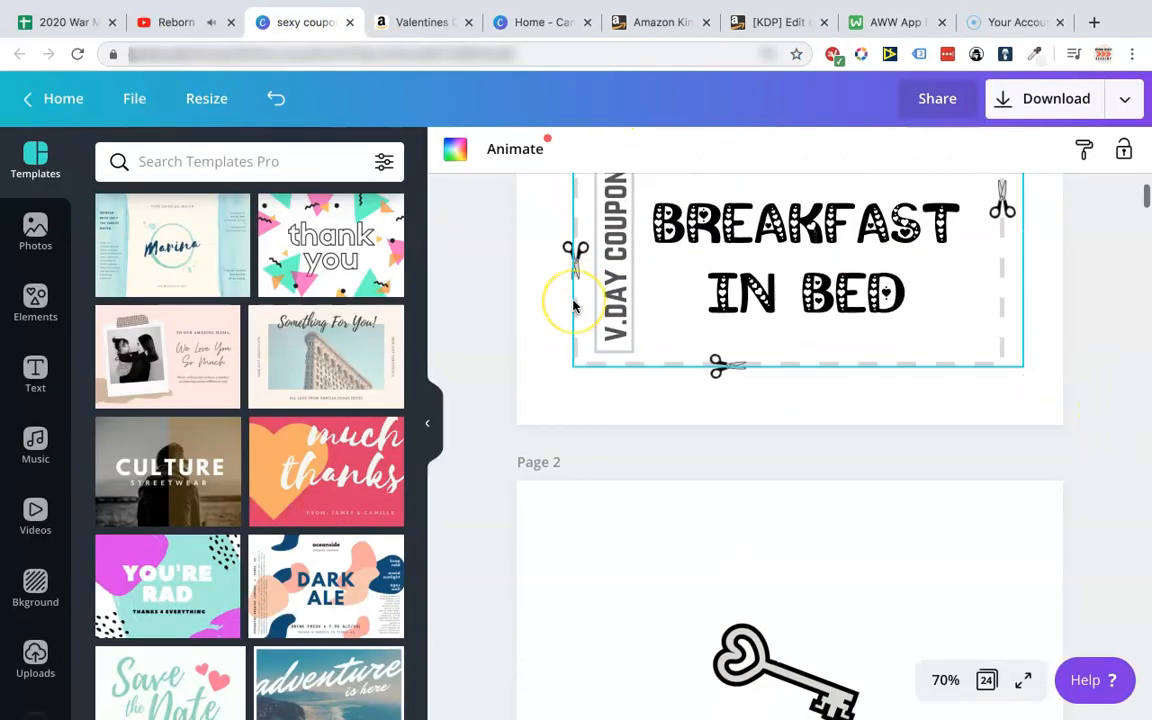
pyautogui.scroll(-4, 571, 303)
pyautogui.scroll(10, 571, 303)
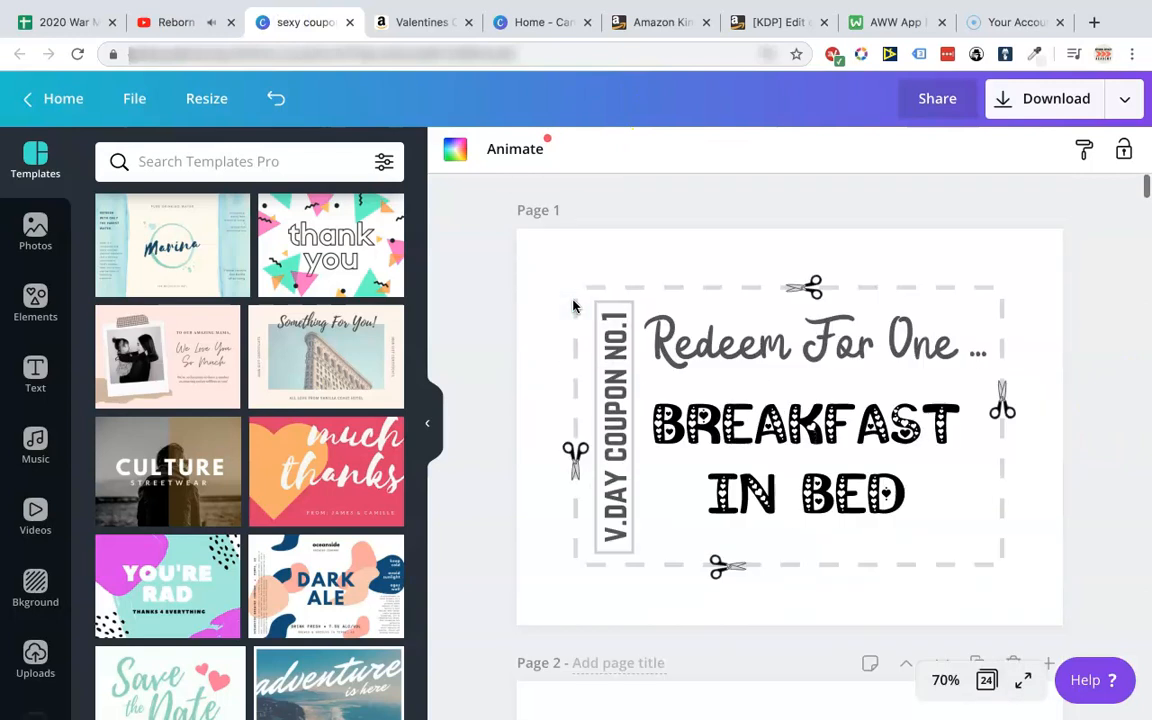
# Switch to the Amazon listing for the Valentines coupon book and examine its description and all-time sales rank chart.
pyautogui.click(420, 22)
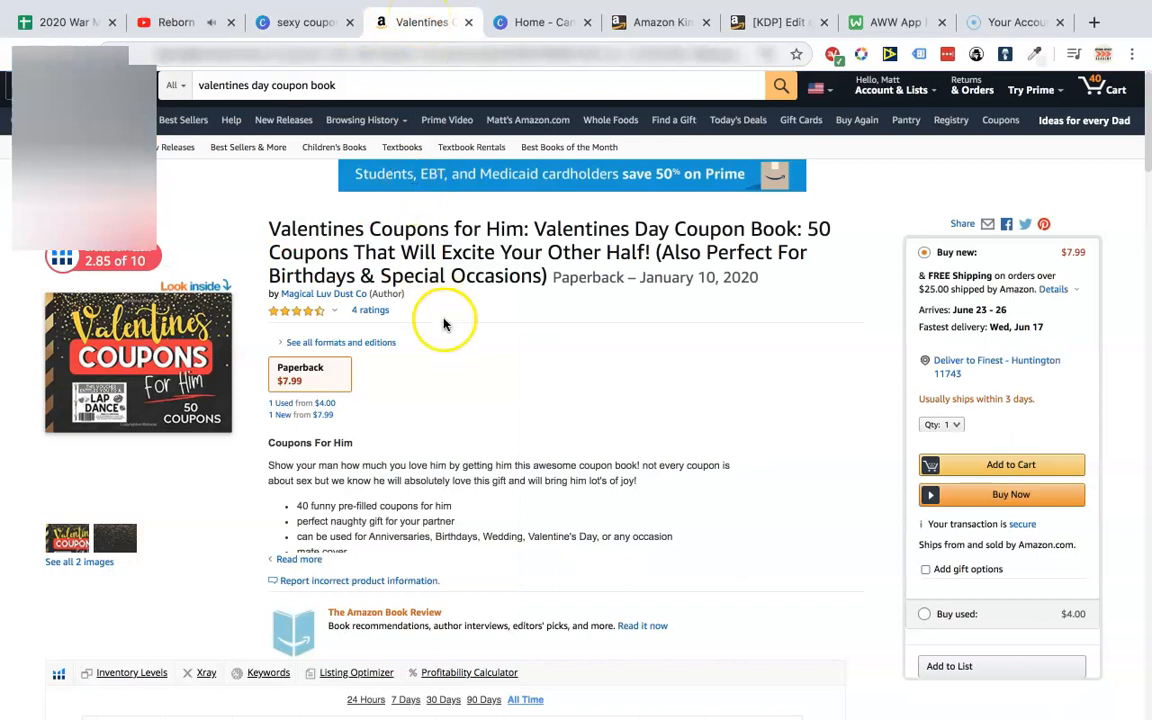
pyautogui.scroll(-1, 465, 430)
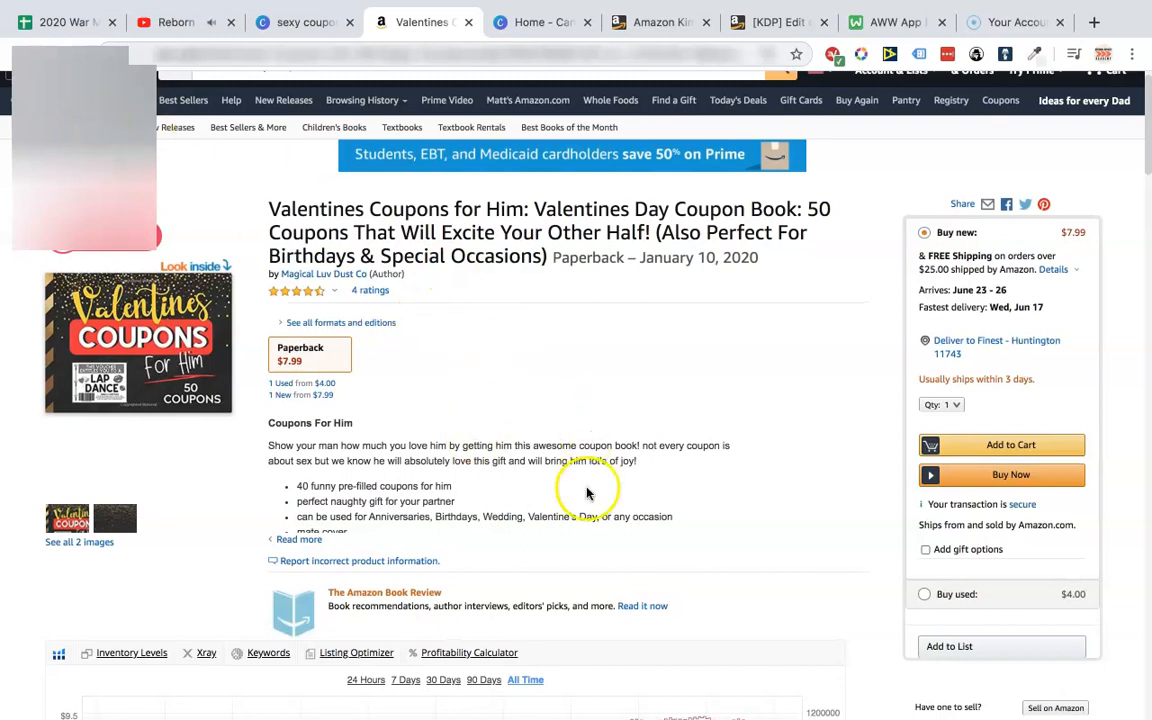
pyautogui.scroll(-1, 485, 422)
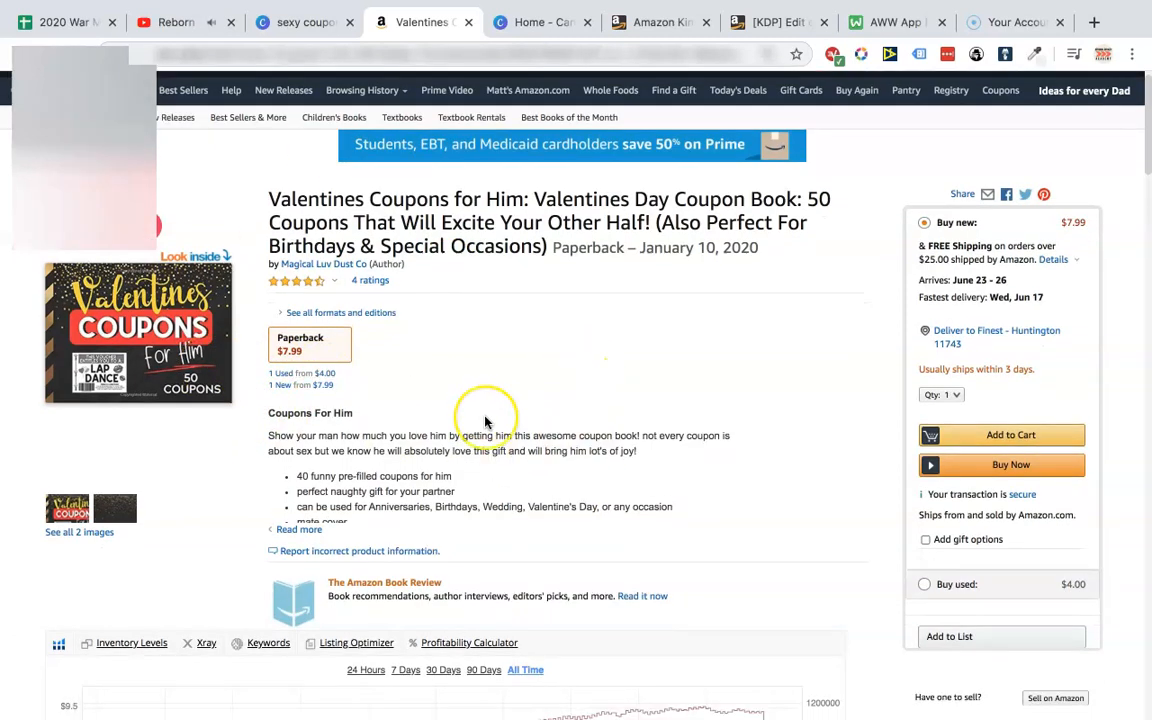
pyautogui.scroll(-5, 485, 422)
pyautogui.scroll(1, 483, 422)
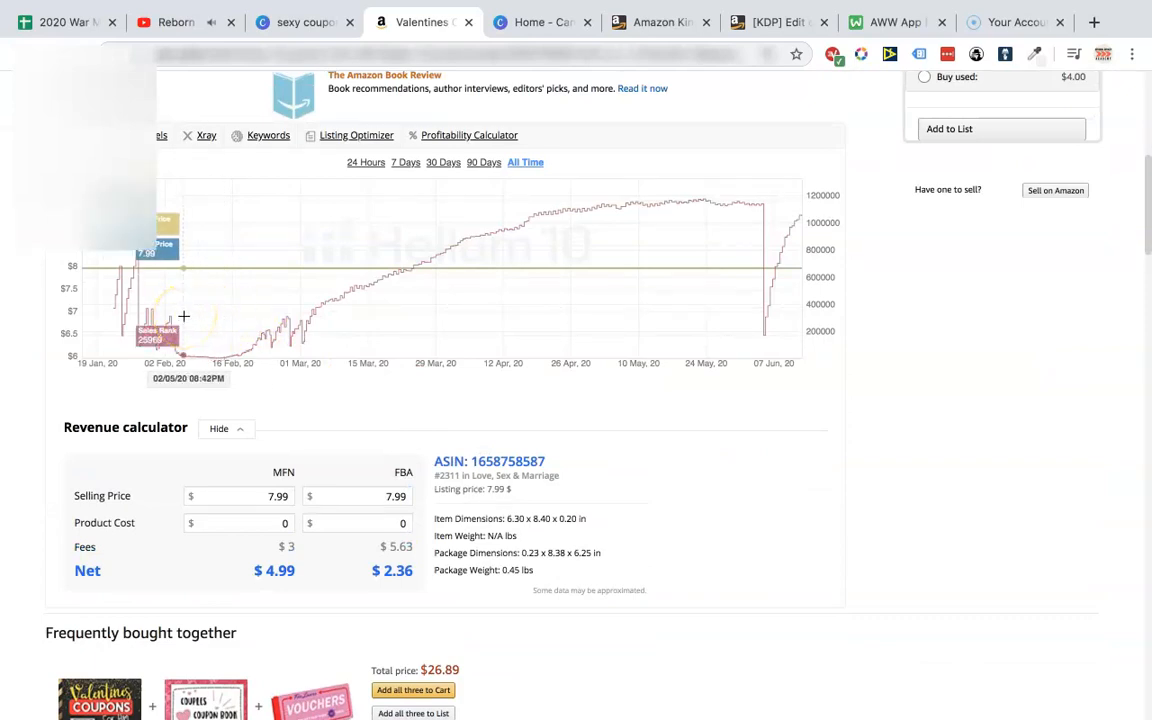
pyautogui.scroll(5, 447, 305)
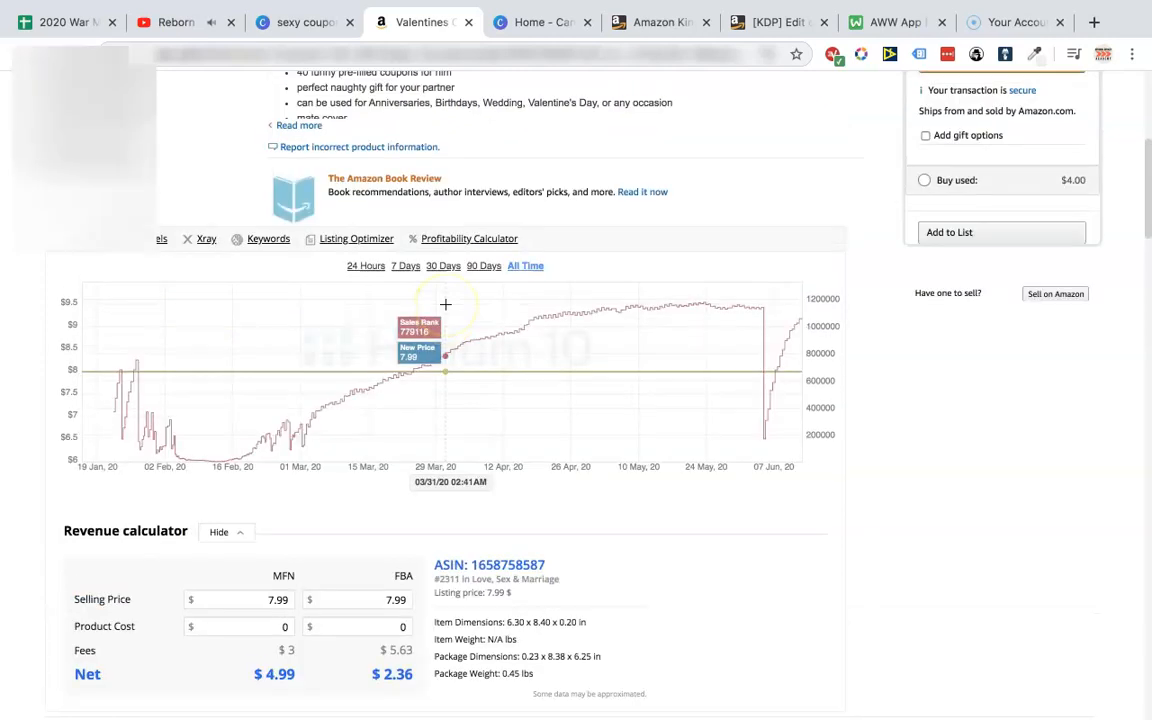
pyautogui.scroll(-3, 477, 431)
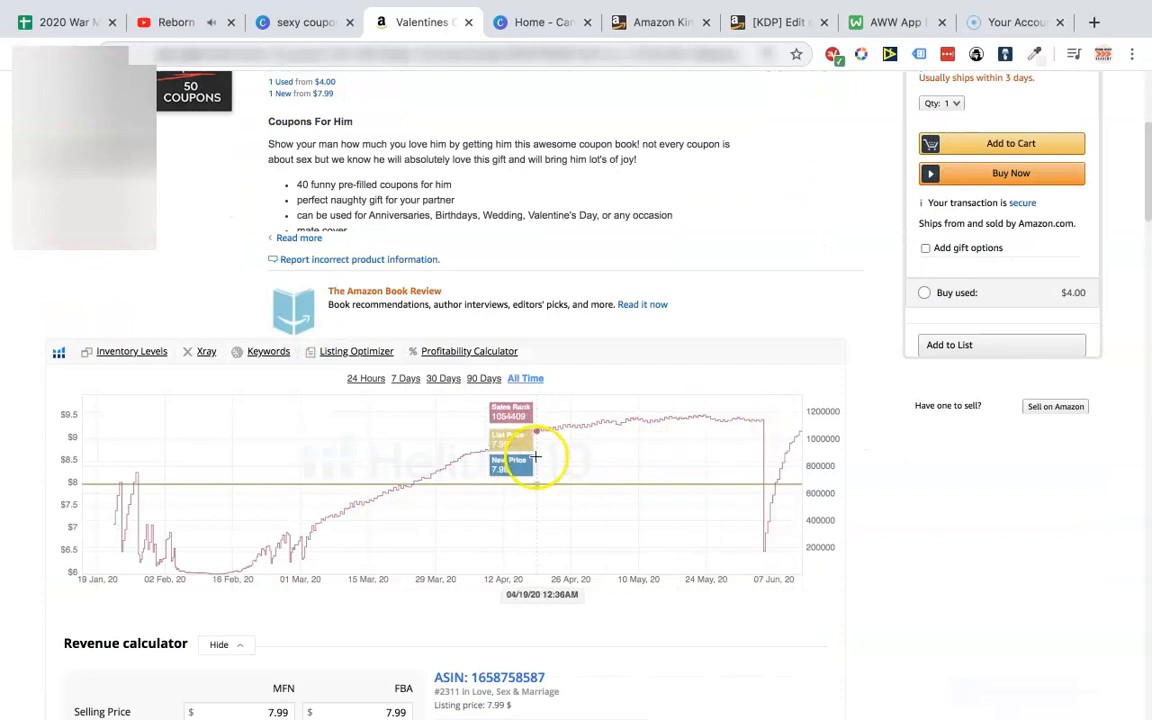
# Download all 24 pages of the Canva coupon design as a PDF Print file and dismiss the completion dialog.
pyautogui.click(292, 24)
pyautogui.click(1030, 100)
pyautogui.click(1015, 236)
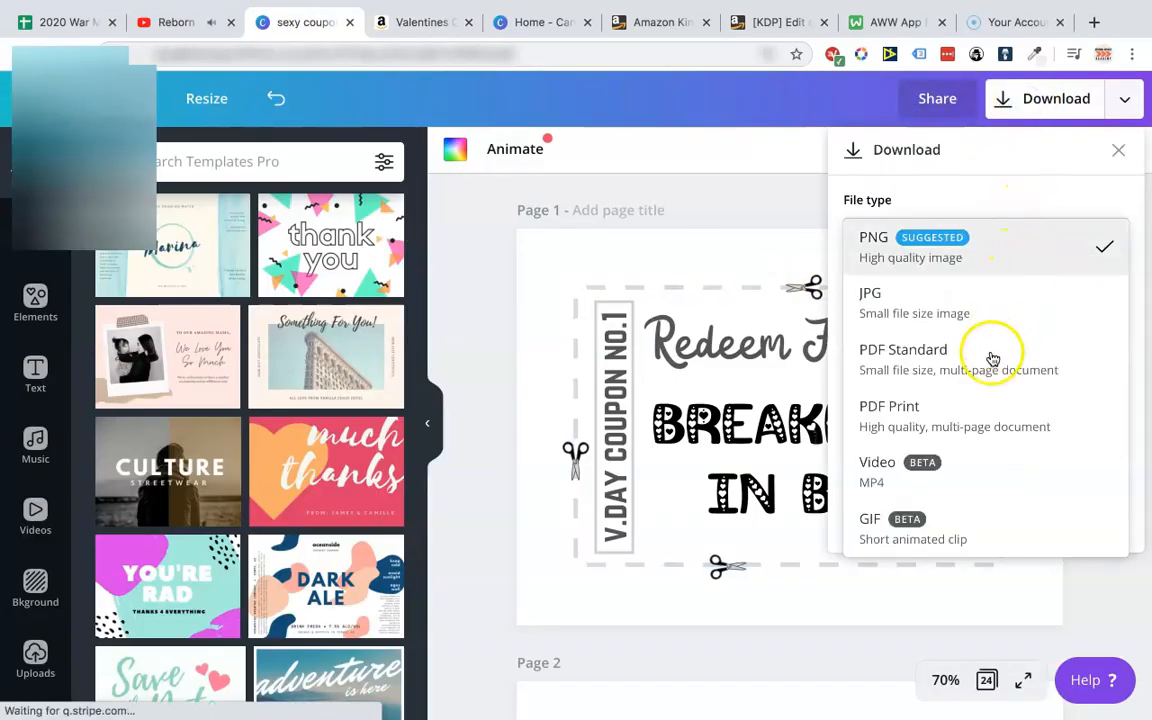
pyautogui.click(980, 404)
pyautogui.scroll(-15, 882, 465)
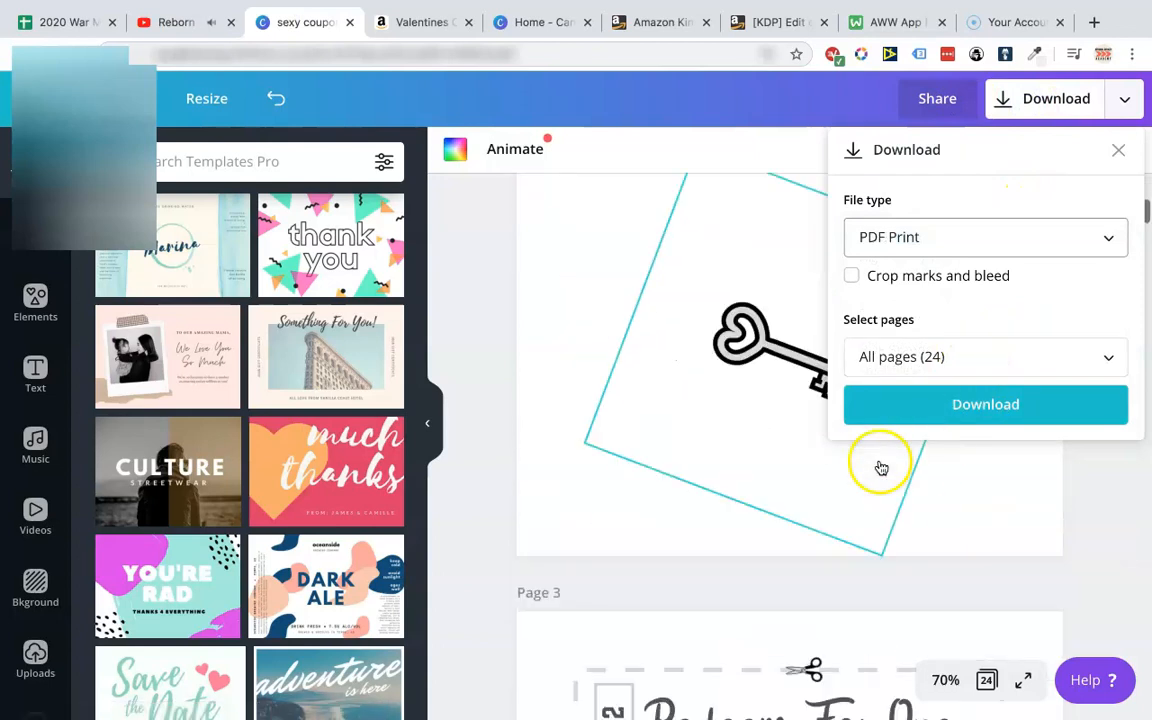
pyautogui.scroll(-20, 786, 482)
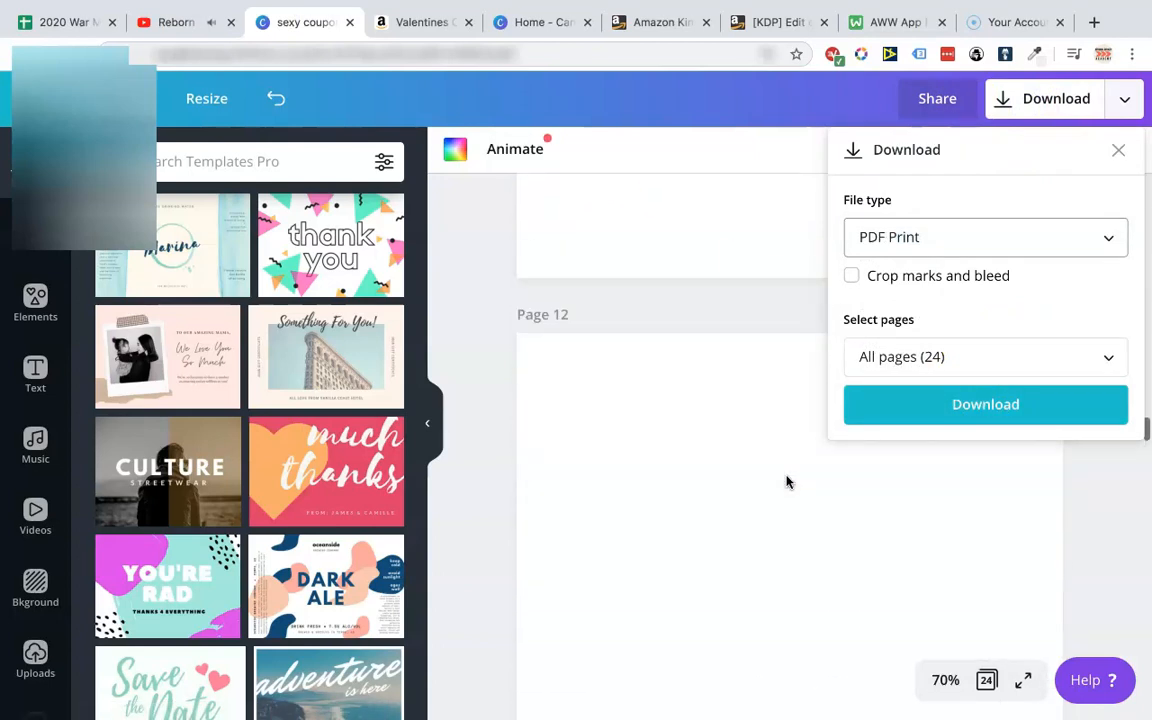
pyautogui.click(980, 393)
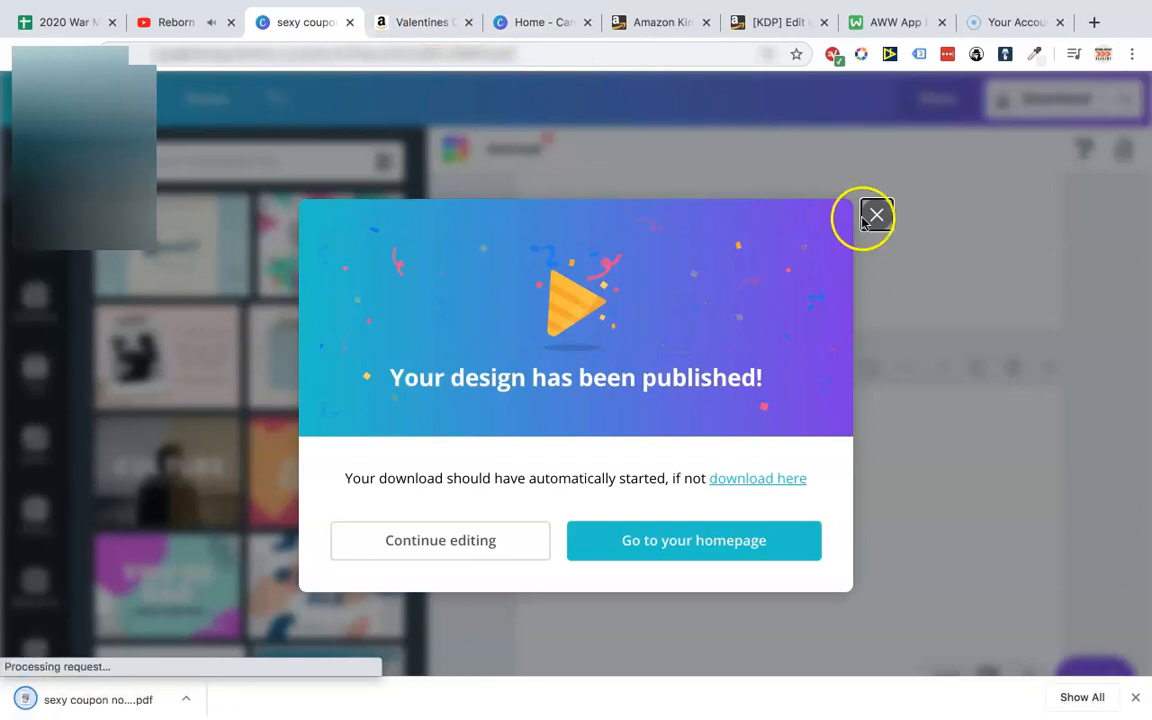
pyautogui.click(876, 214)
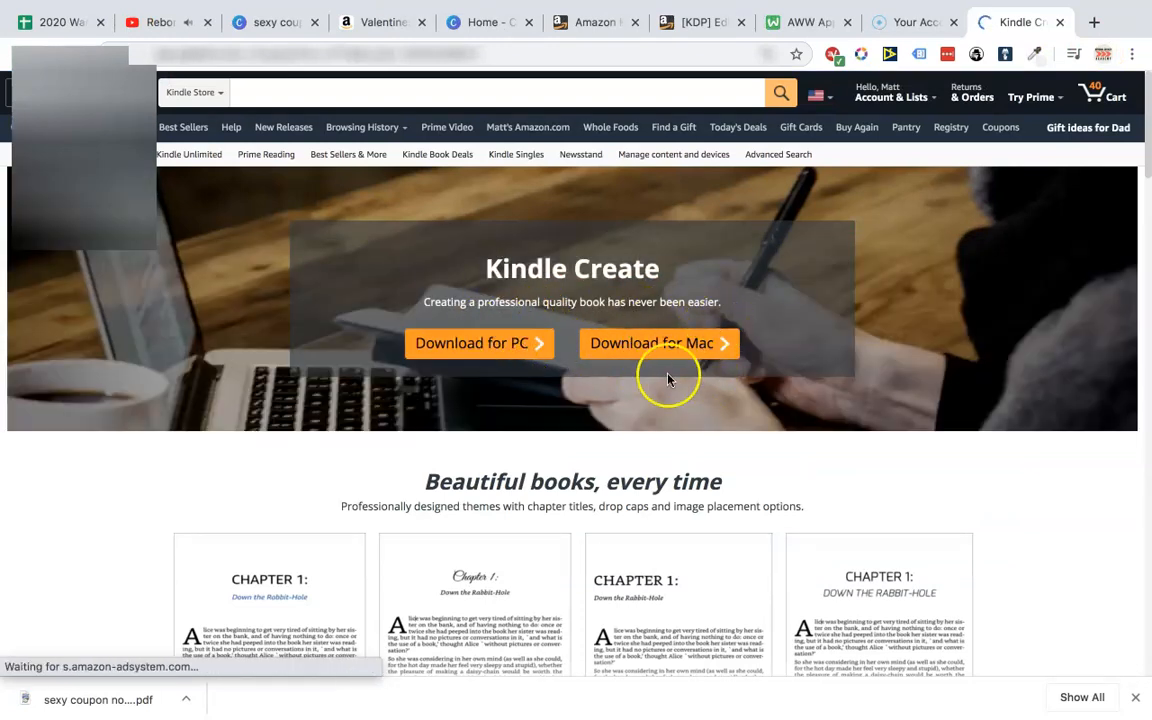
# Launch the Kindle Create desktop app and start a new project.
pyautogui.press('F4')
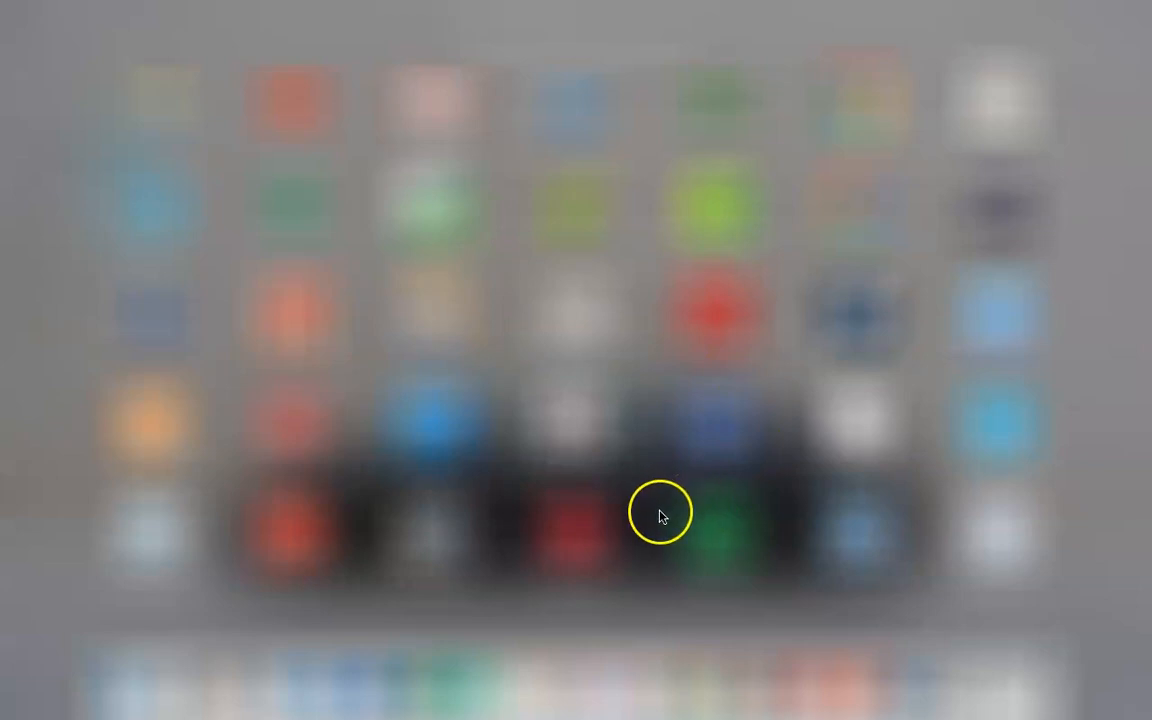
pyautogui.click(990, 432)
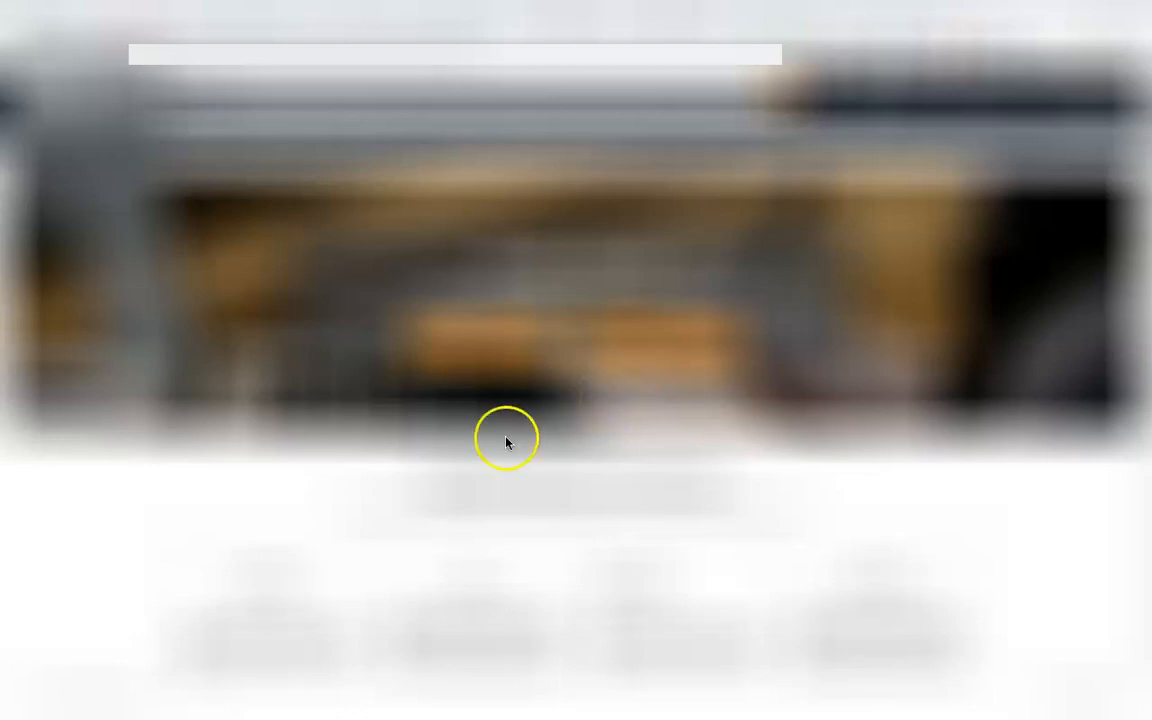
pyautogui.press('F4')
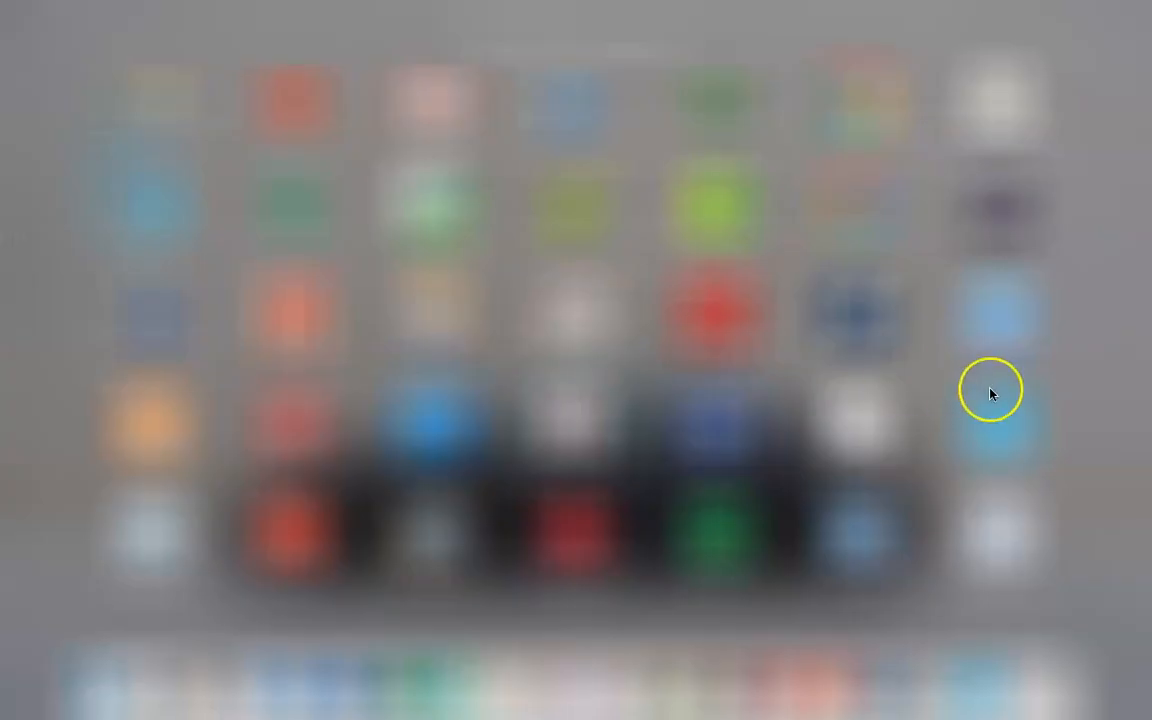
pyautogui.click(1006, 563)
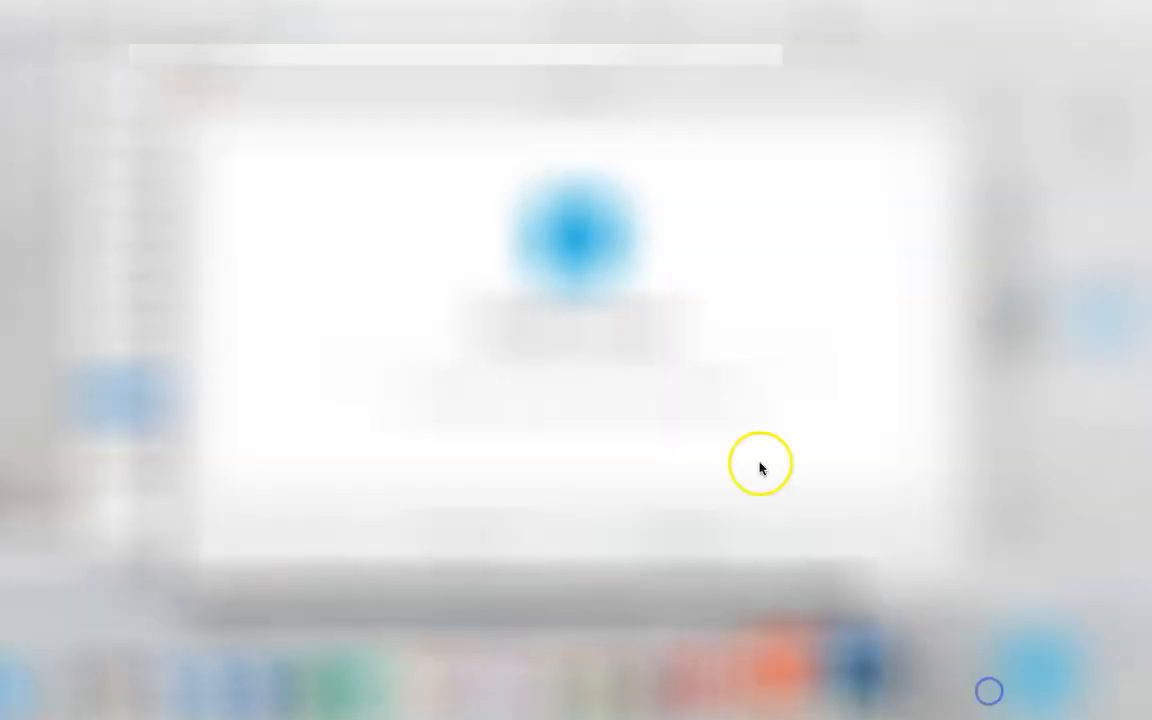
pyautogui.click(672, 545)
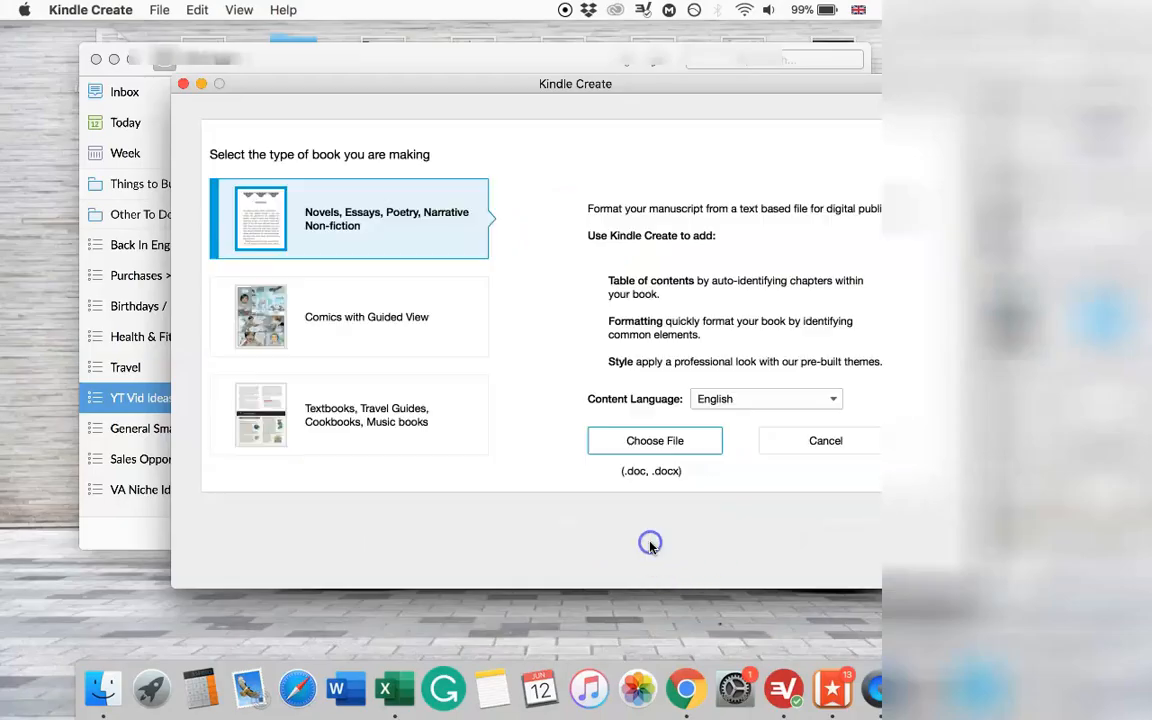
# Import the downloaded coupon PDF as a Comics with Guided View book and continue to the editor.
pyautogui.click(380, 334)
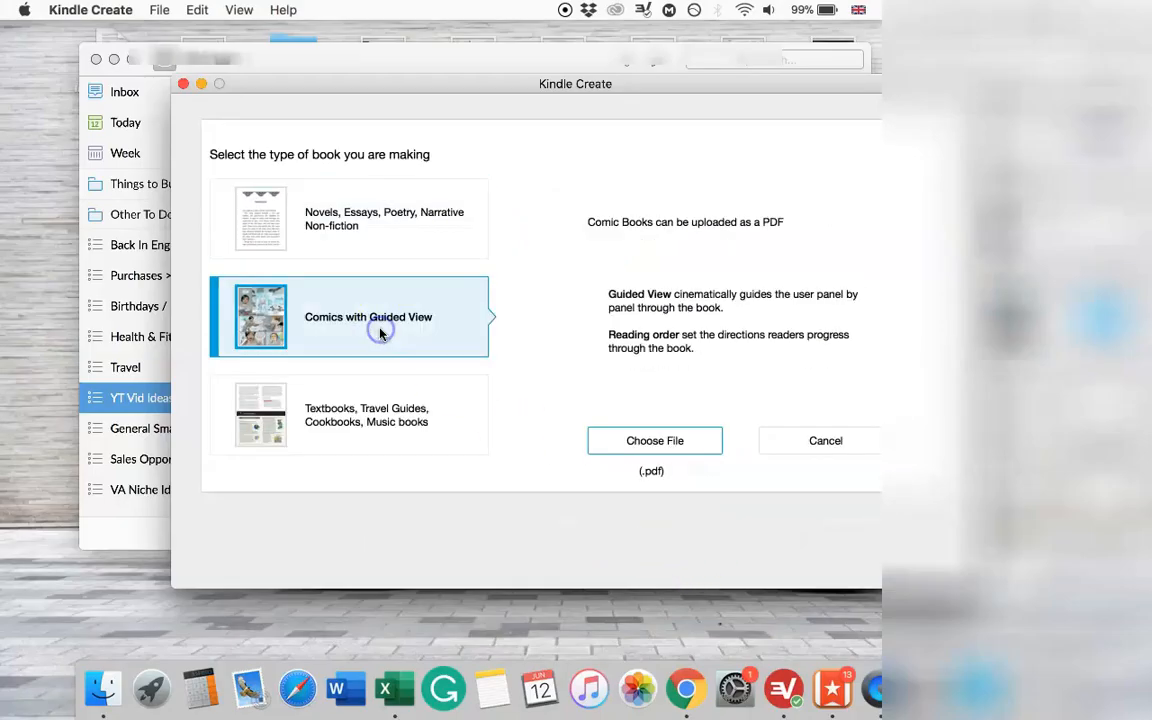
pyautogui.click(657, 438)
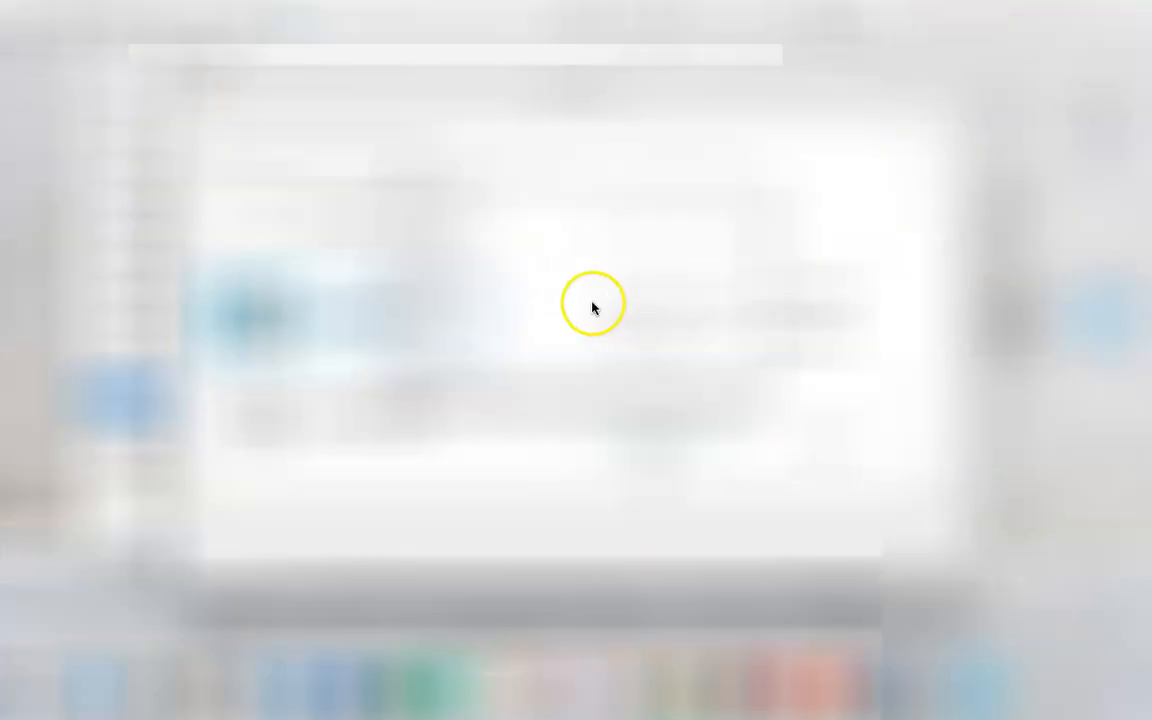
pyautogui.click(493, 151)
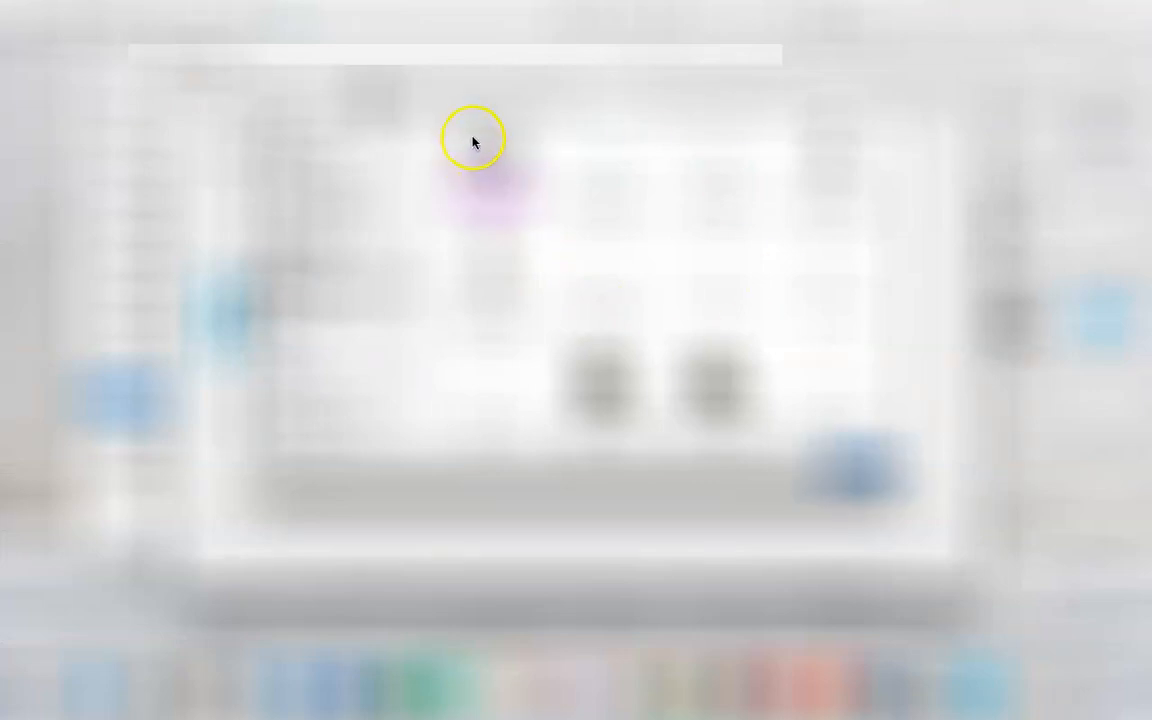
pyautogui.doubleClick(501, 137)
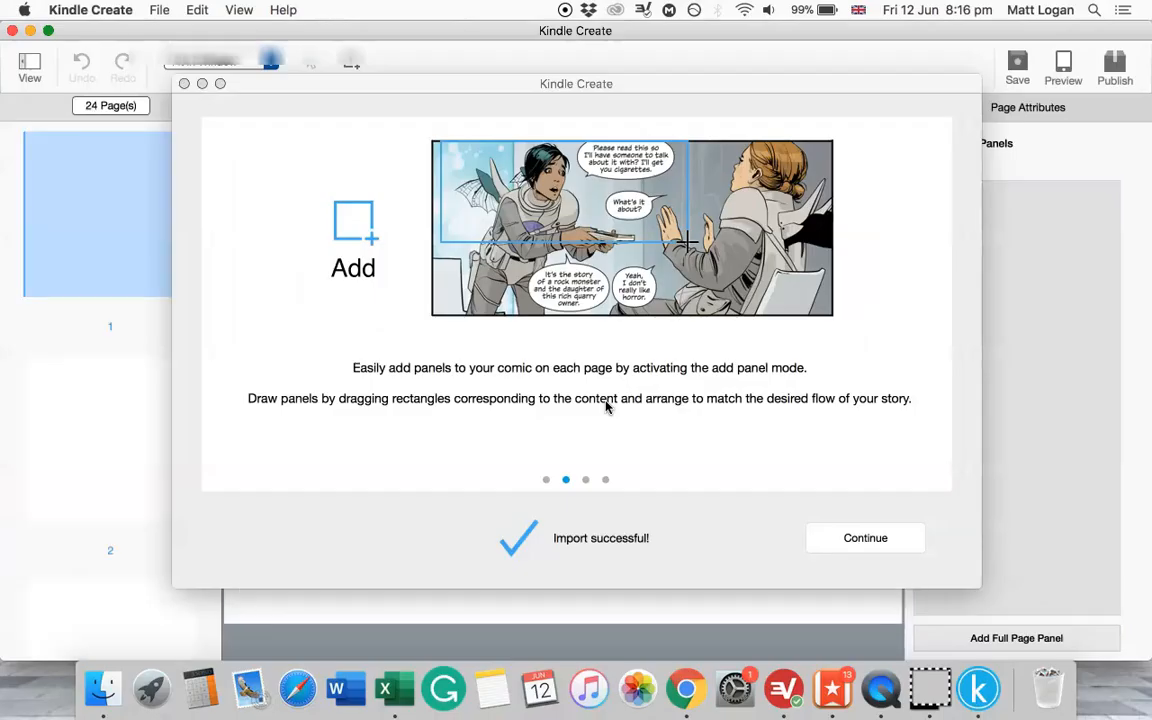
pyautogui.click(866, 540)
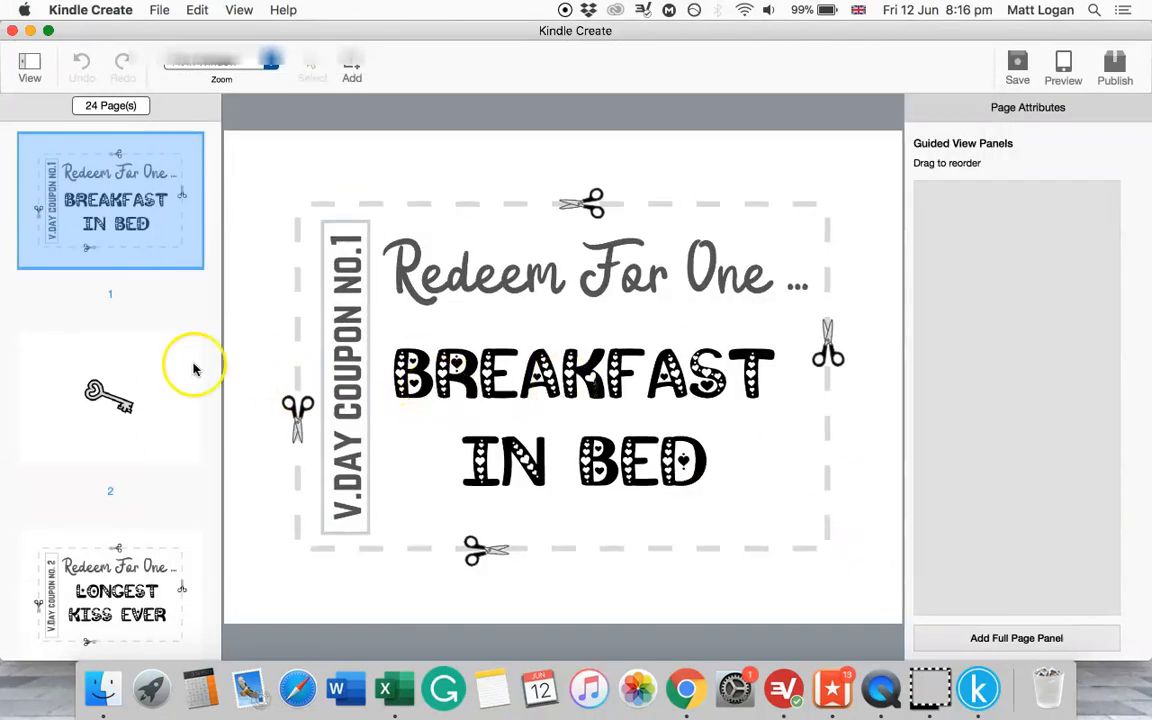
# Review the imported coupon book pages by browsing the thumbnails and stepping through the first few pages.
pyautogui.scroll(-15, 165, 375)
pyautogui.scroll(15, 160, 378)
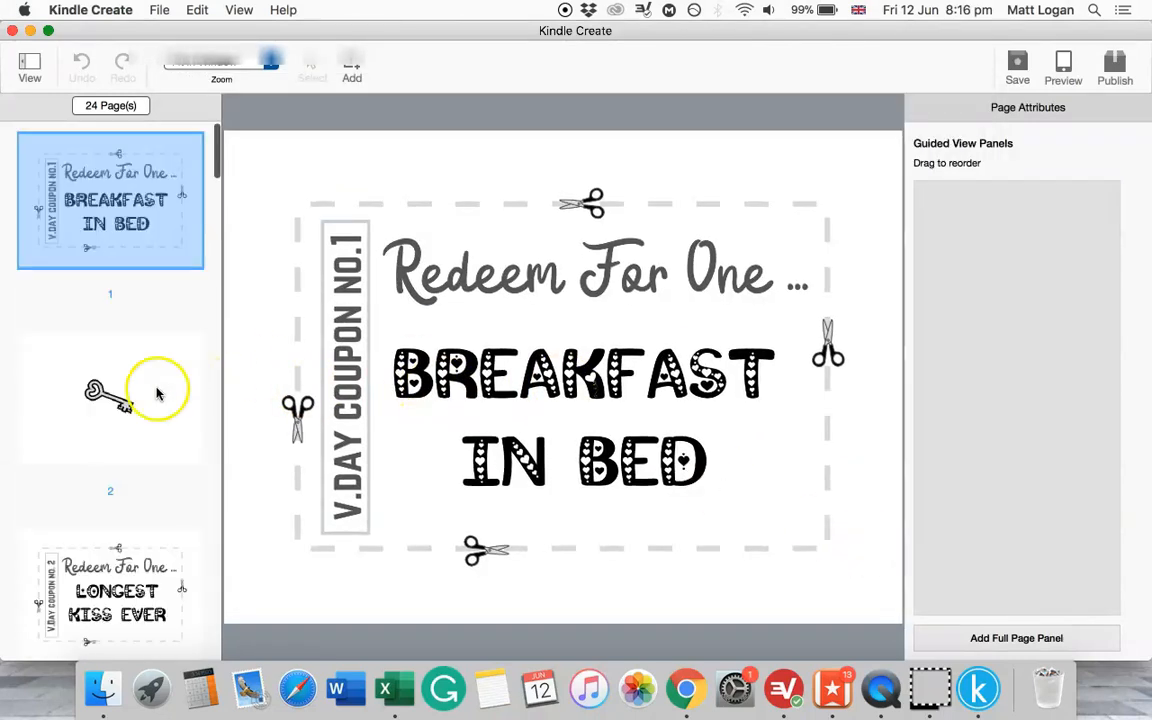
pyautogui.press('Down')
pyautogui.press('Down')
pyautogui.press('Down')
pyautogui.press('Up')
pyautogui.press('Up')
pyautogui.press('Up')
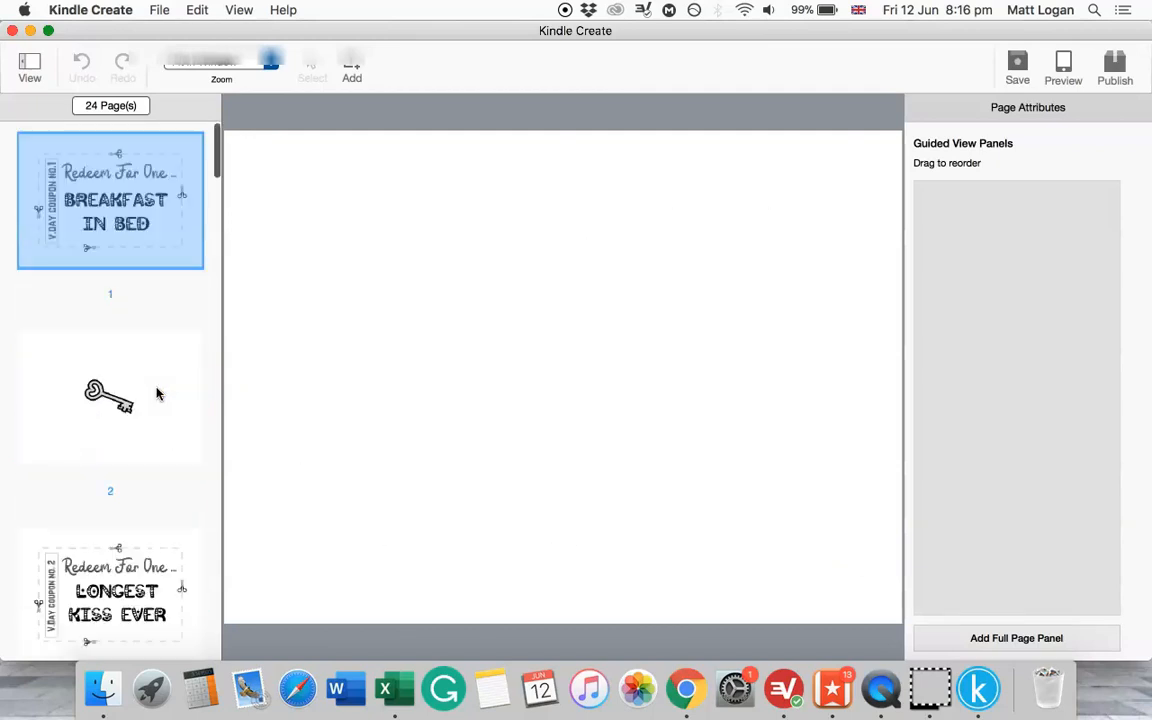
pyautogui.press('Down')
pyautogui.press('Down')
pyautogui.press('Down')
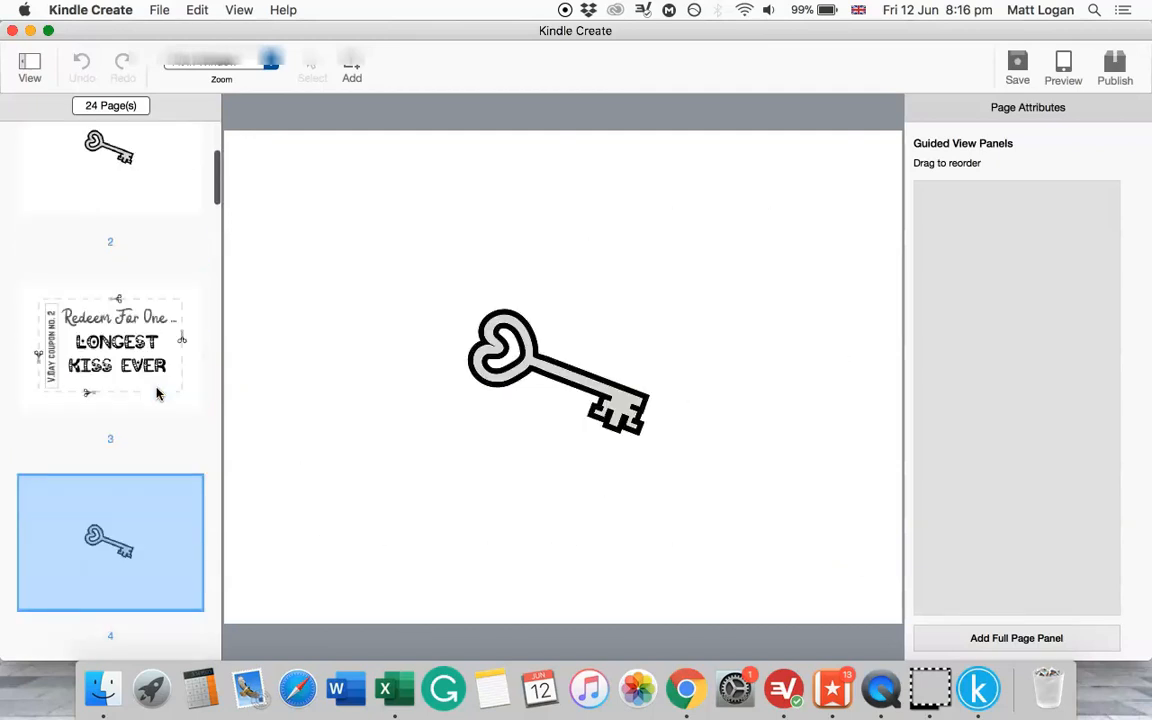
pyautogui.press('Up')
pyautogui.press('Up')
pyautogui.press('Up')
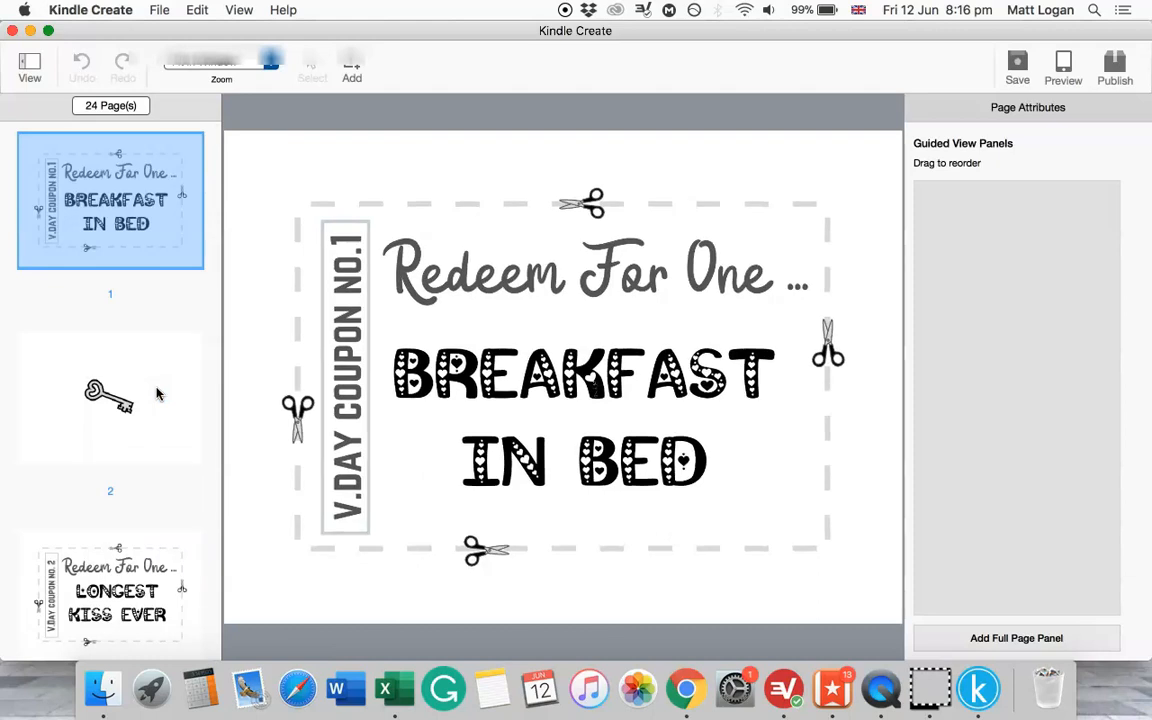
pyautogui.press('Down')
pyautogui.press('Down')
pyautogui.press('Down')
pyautogui.press('Down')
pyautogui.press('Down')
pyautogui.press('Down')
pyautogui.press('Down')
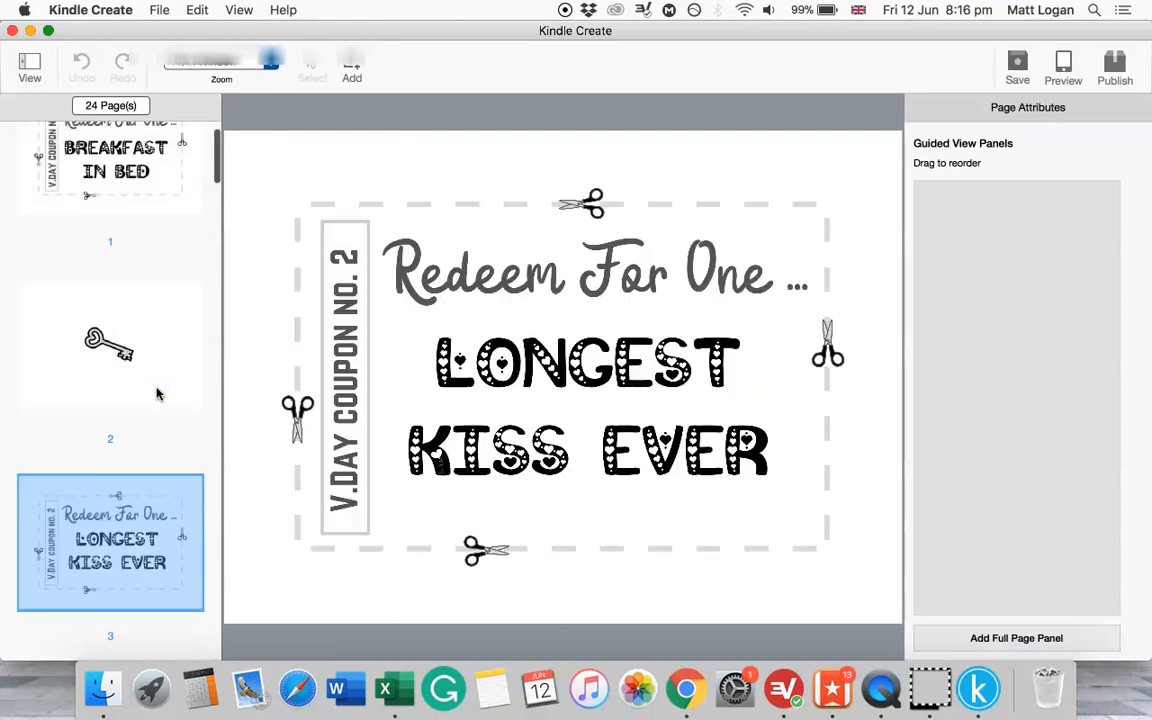
# Preview the imported coupon book on the Tablet and Phone devices, going back to the first coupon page.
pyautogui.press('Down')
pyautogui.press('Down')
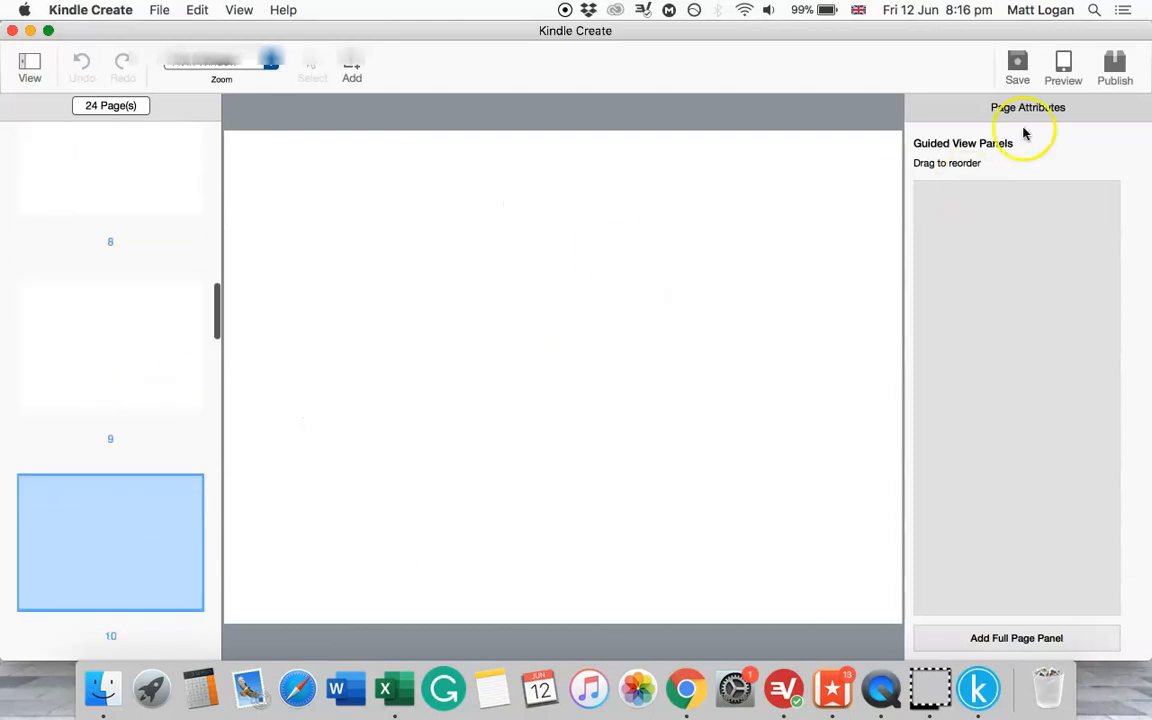
pyautogui.click(1064, 70)
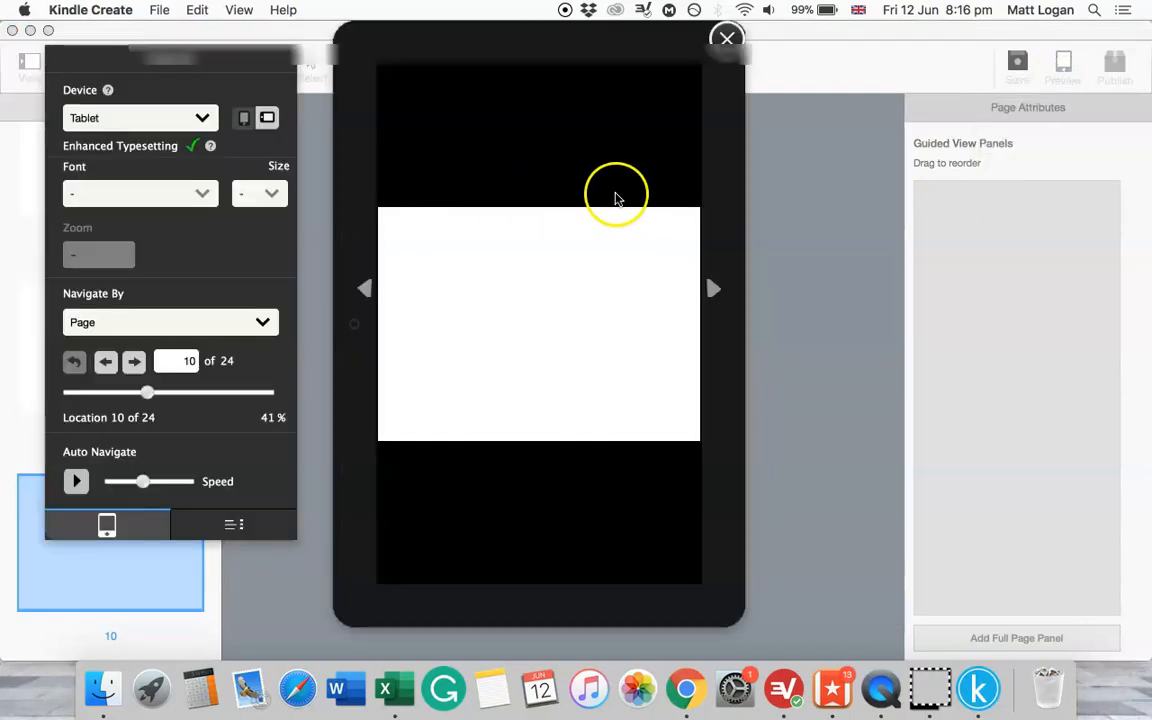
pyautogui.click(204, 120)
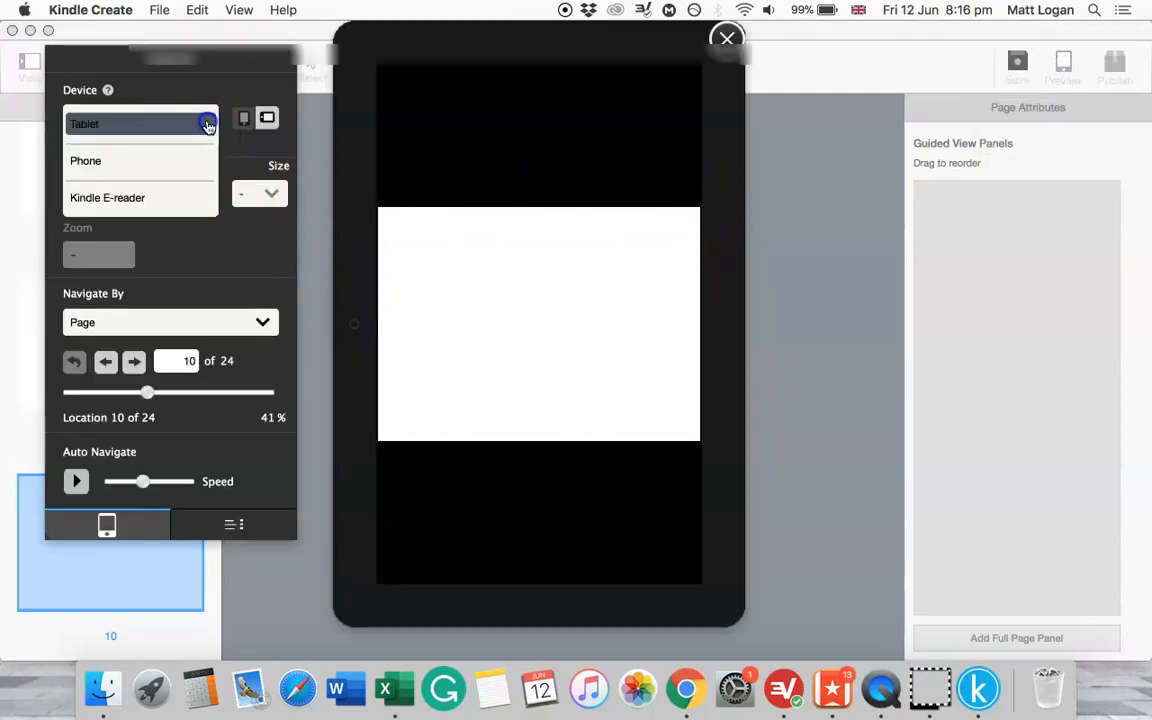
pyautogui.click(180, 162)
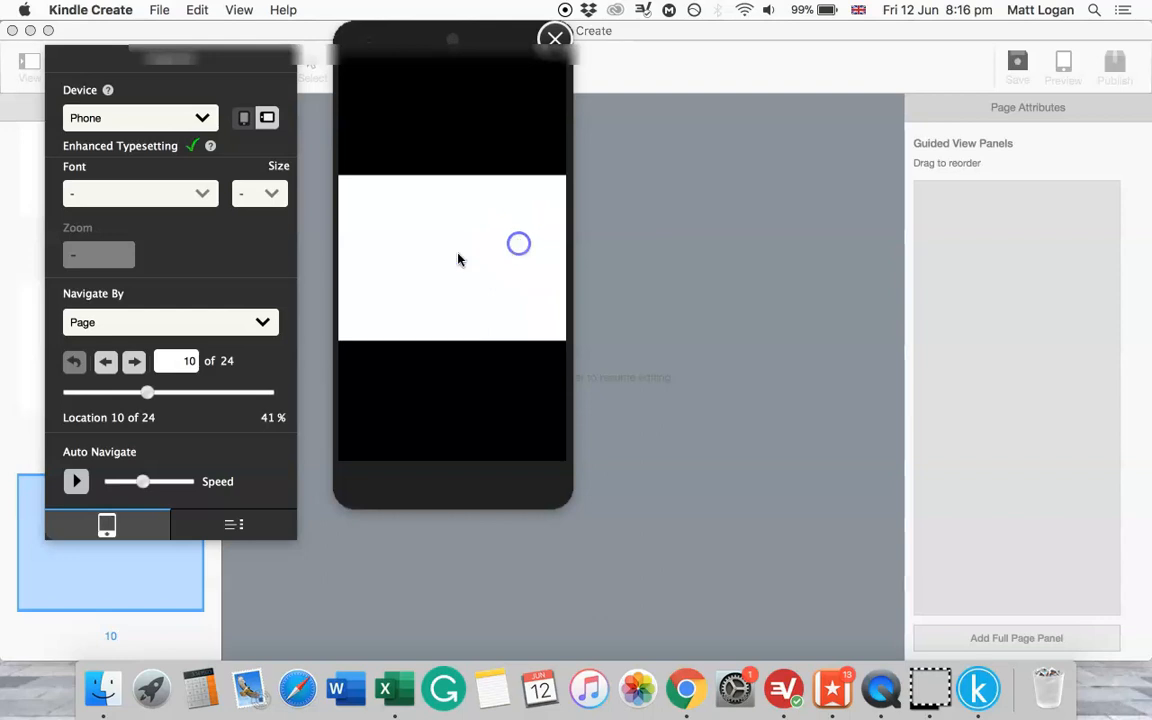
pyautogui.click(427, 258)
pyautogui.moveTo(147, 392); pyautogui.dragTo(58, 392)
# Preview the book as a Kindle E-reader, page forward to page 4, and close the previewer.
pyautogui.click(170, 122)
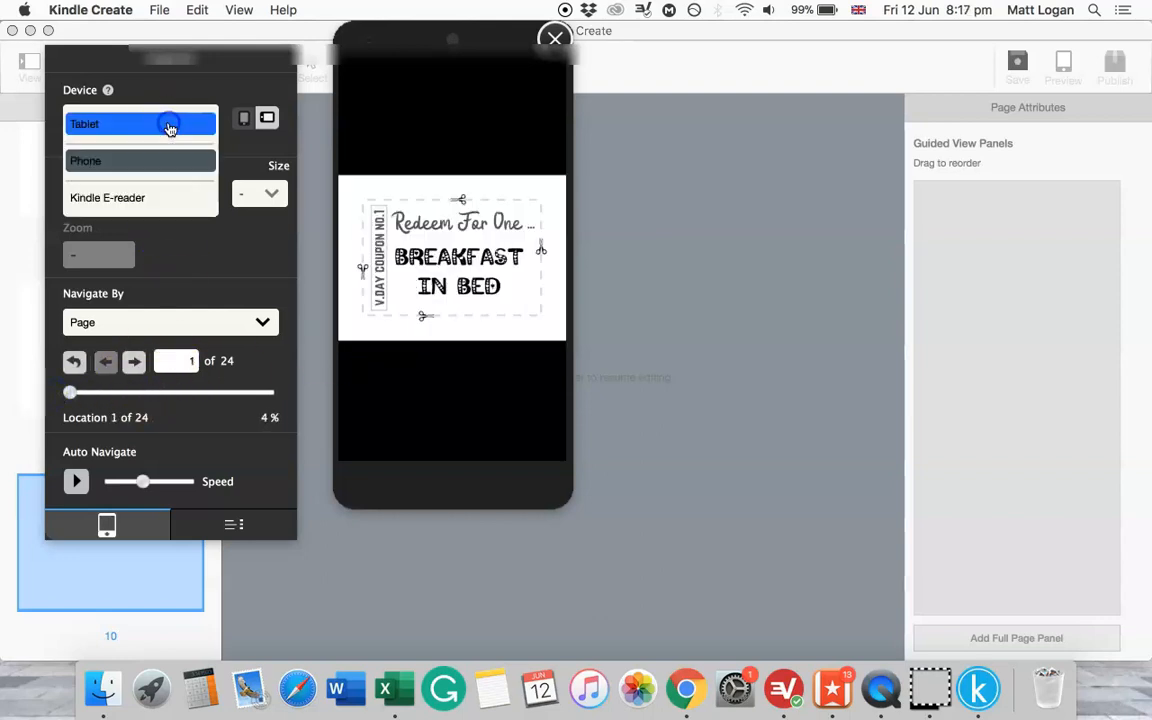
pyautogui.click(139, 200)
pyautogui.click(703, 244)
pyautogui.click(702, 244)
pyautogui.click(702, 244)
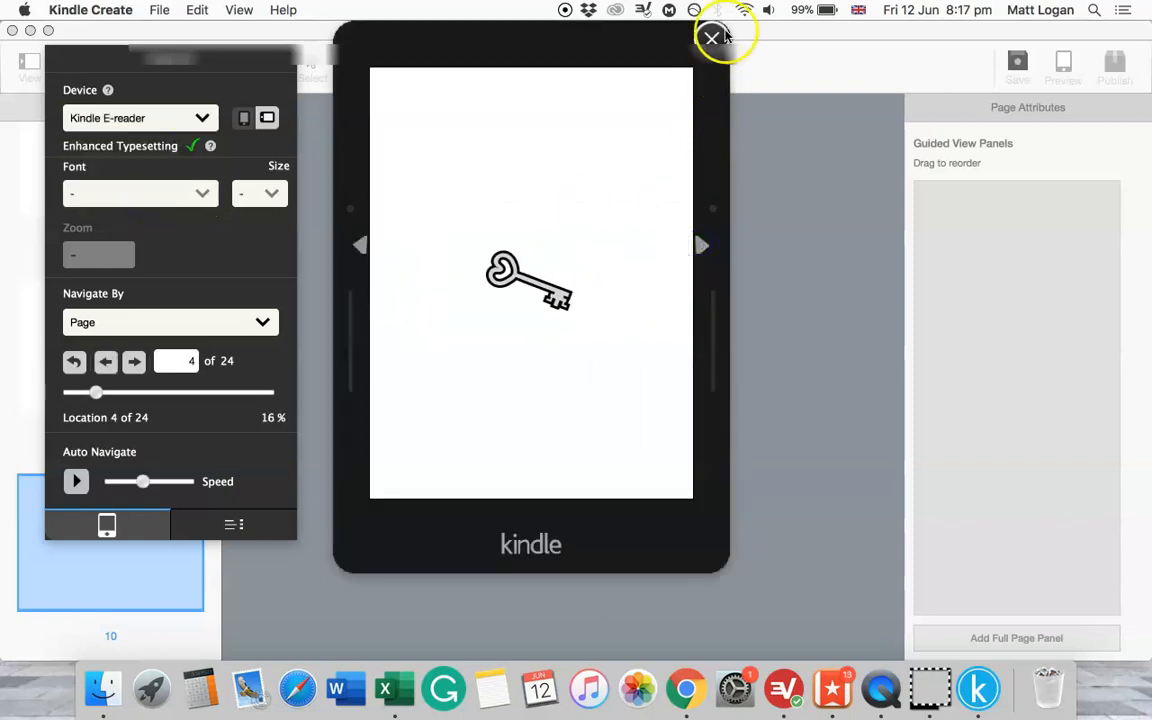
pyautogui.click(711, 39)
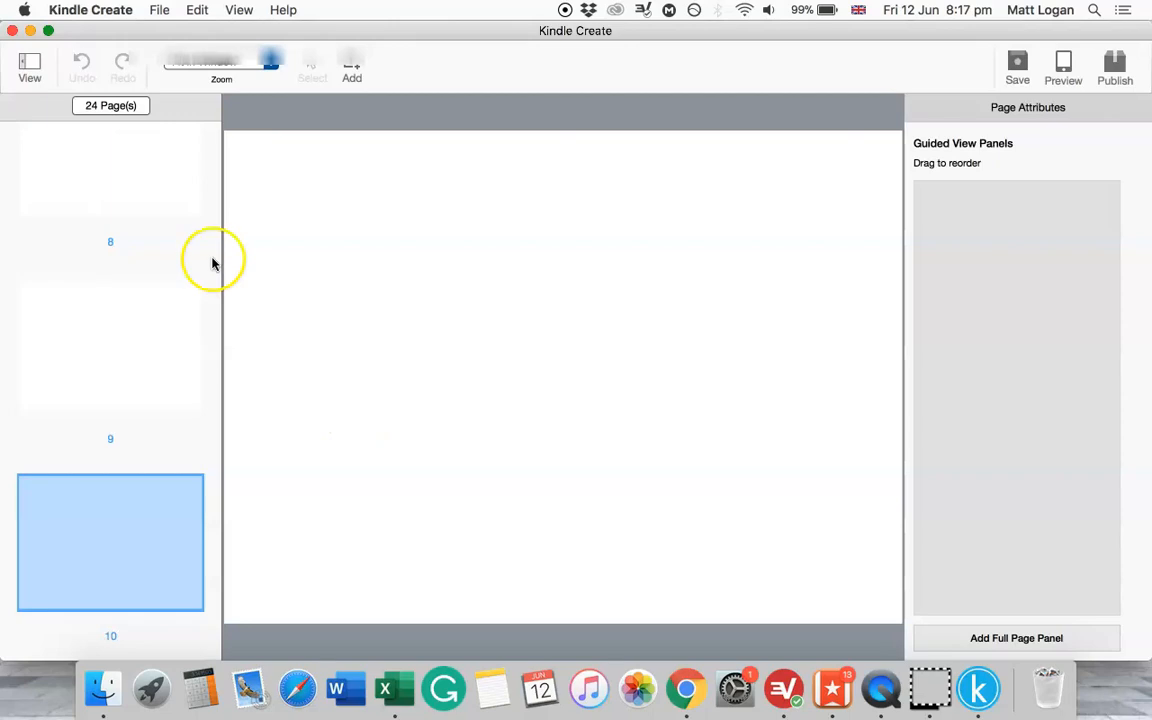
# Save the project as "sexy coupon no. 1_KC.kcb" in Downloads and export the eBook for publishing to Kindle.
pyautogui.click(1015, 68)
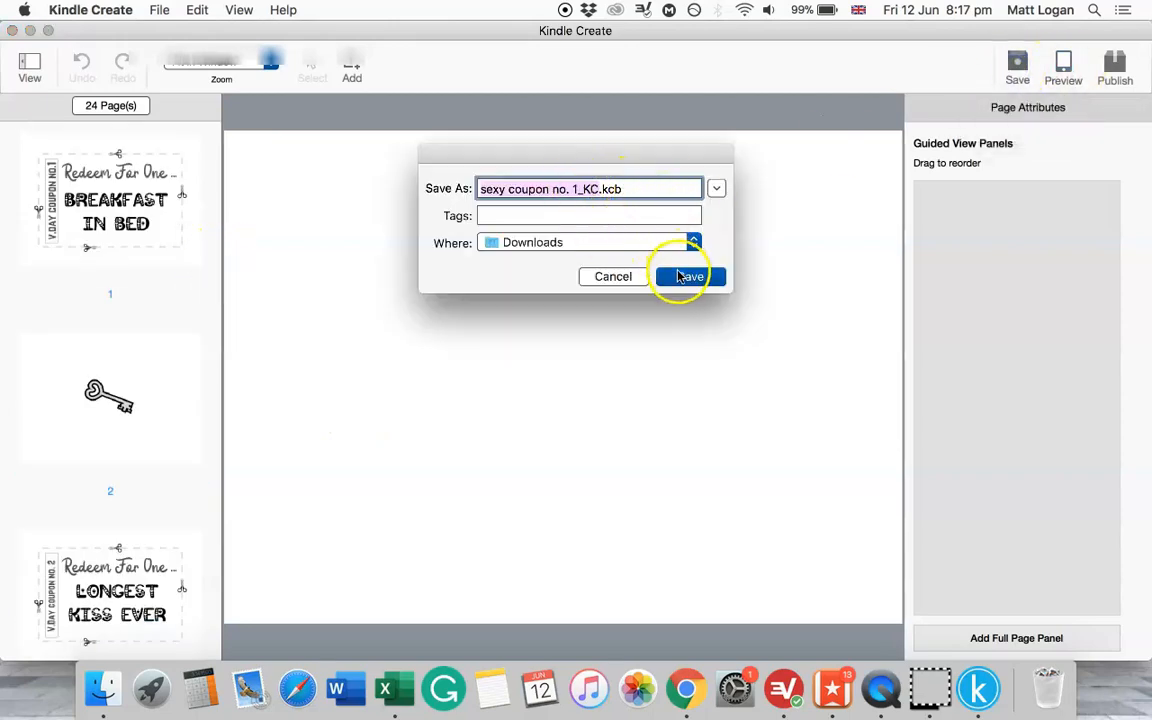
pyautogui.click(681, 276)
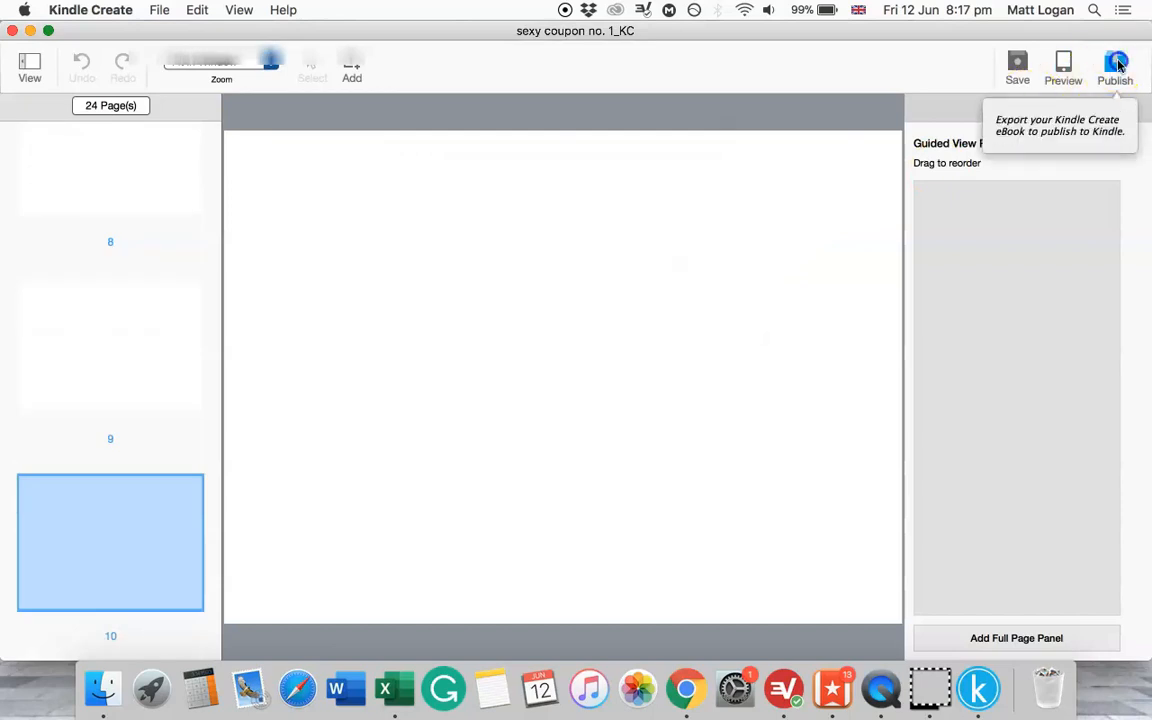
pyautogui.click(1117, 65)
pyautogui.click(681, 278)
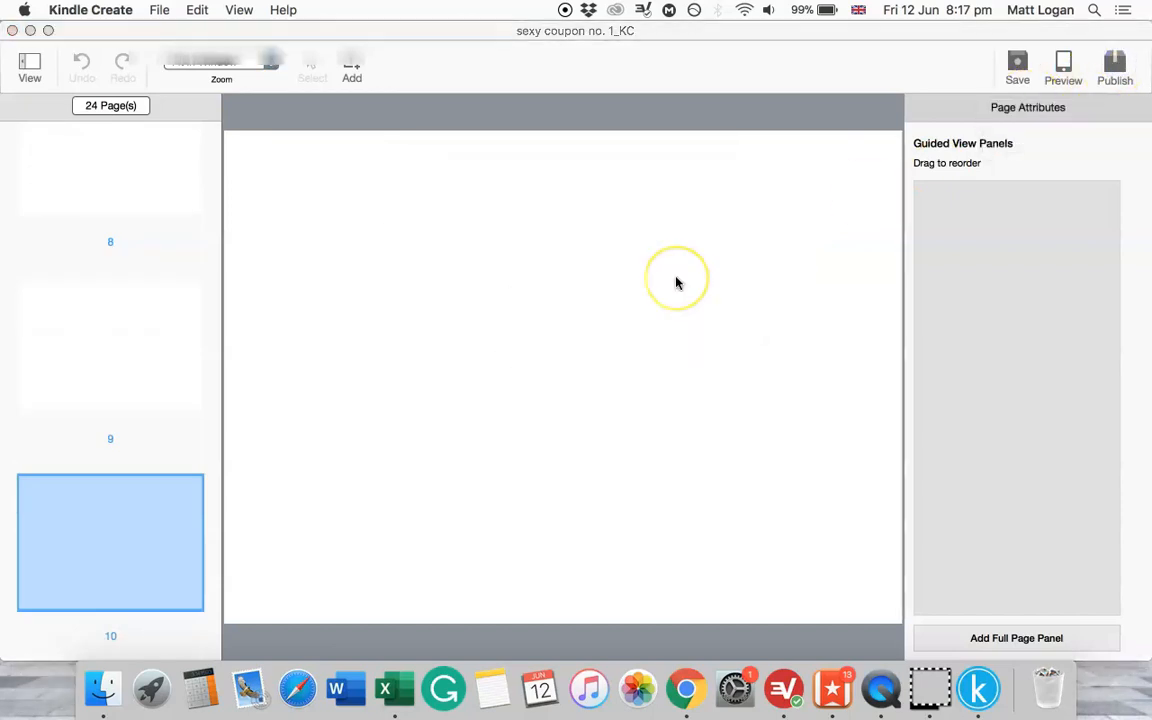
pyautogui.click(887, 452)
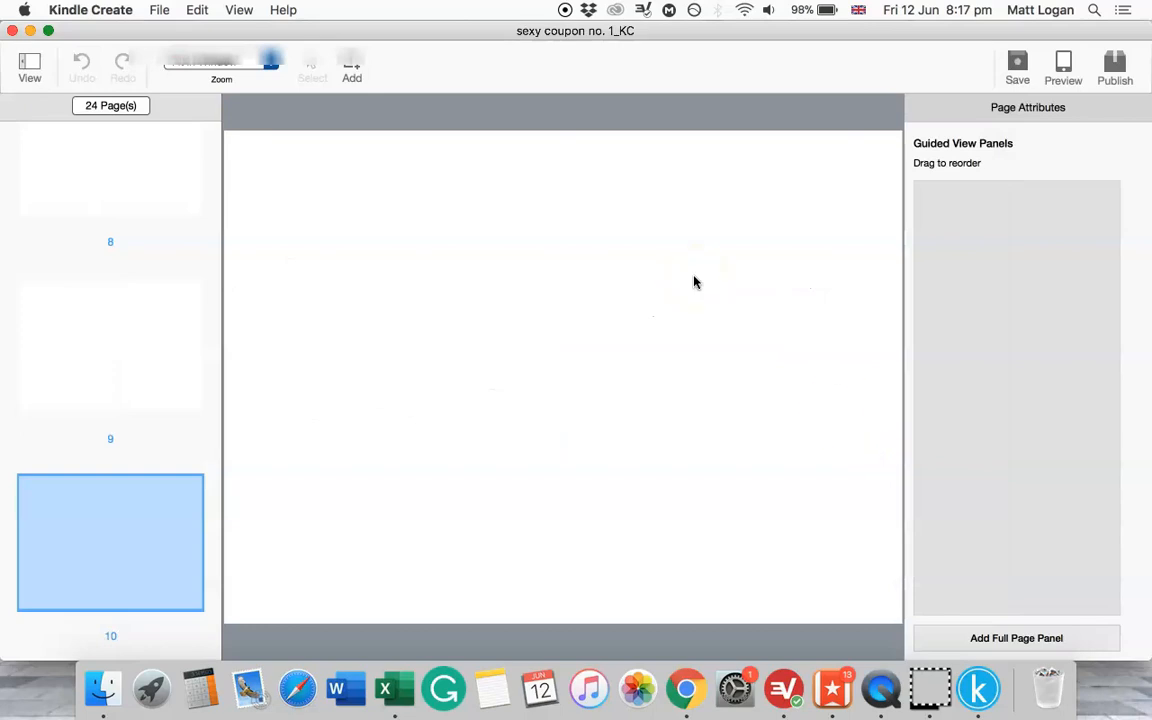
# Switch to Chrome and review the cover requirements in the AWW board notes, then the coupon design in Canva.
pyautogui.click(686, 690)
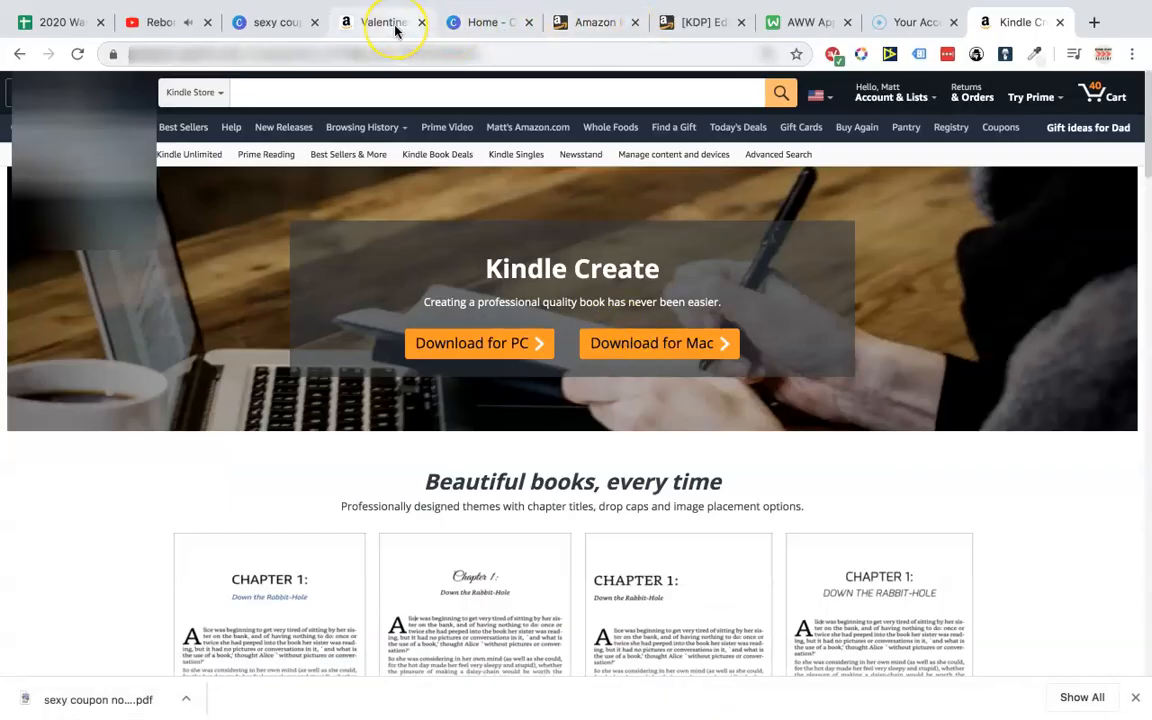
pyautogui.click(770, 24)
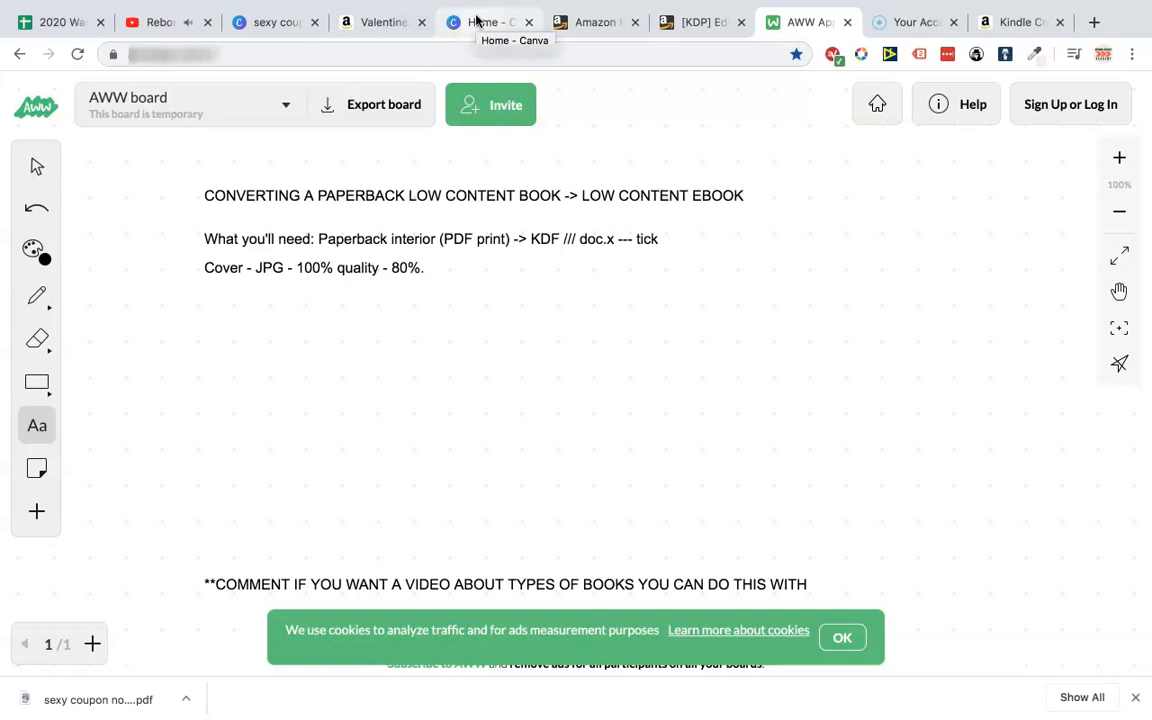
pyautogui.click(288, 24)
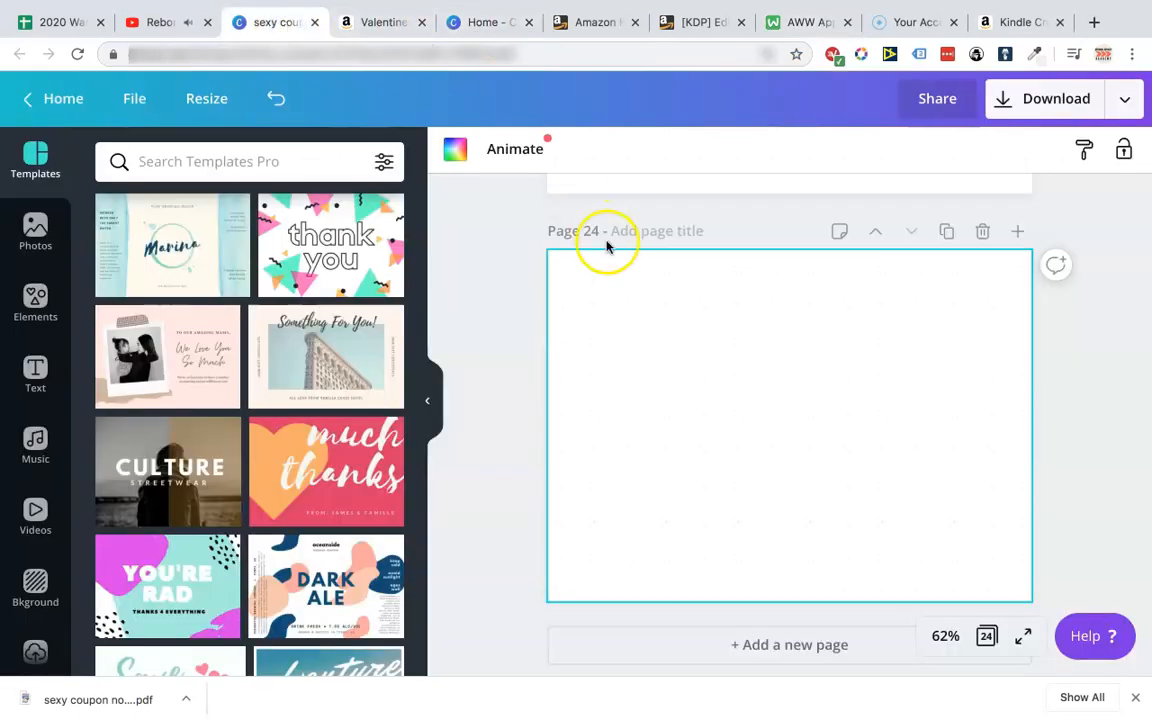
pyautogui.scroll(3, 600, 220)
# Create a new blank Canva design with custom dimensions of 8.25 x 6 in.
pyautogui.click(489, 22)
pyautogui.click(779, 220)
pyautogui.click(1000, 215)
pyautogui.click(985, 252)
pyautogui.click(791, 219)
pyautogui.write('8.25')
pyautogui.click(902, 213)
pyautogui.write('6')
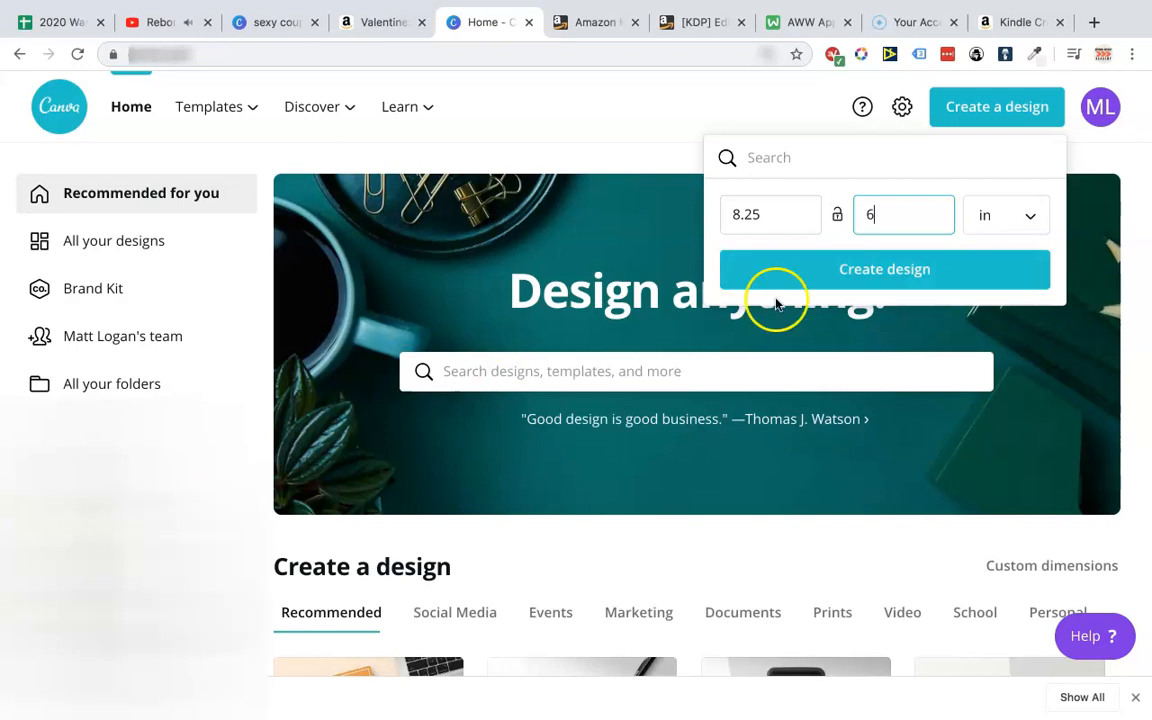
pyautogui.click(907, 273)
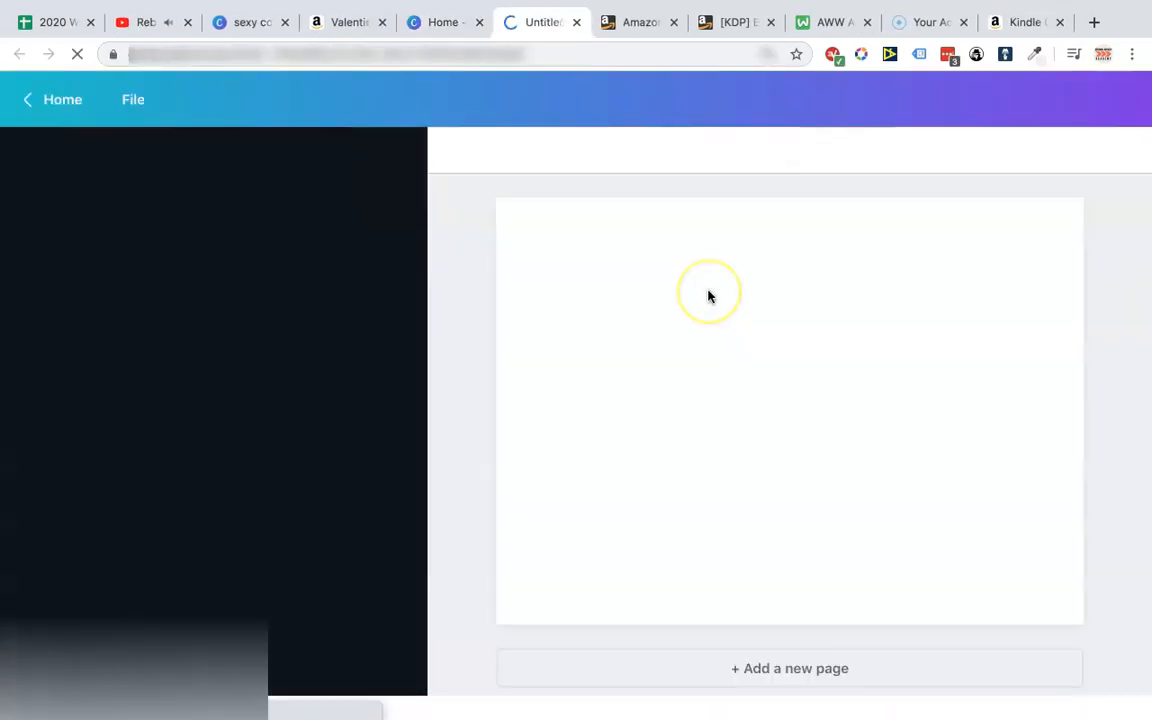
# Fill the blank cover page's background with the coral red default color.
pyautogui.click(653, 283)
pyautogui.click(457, 150)
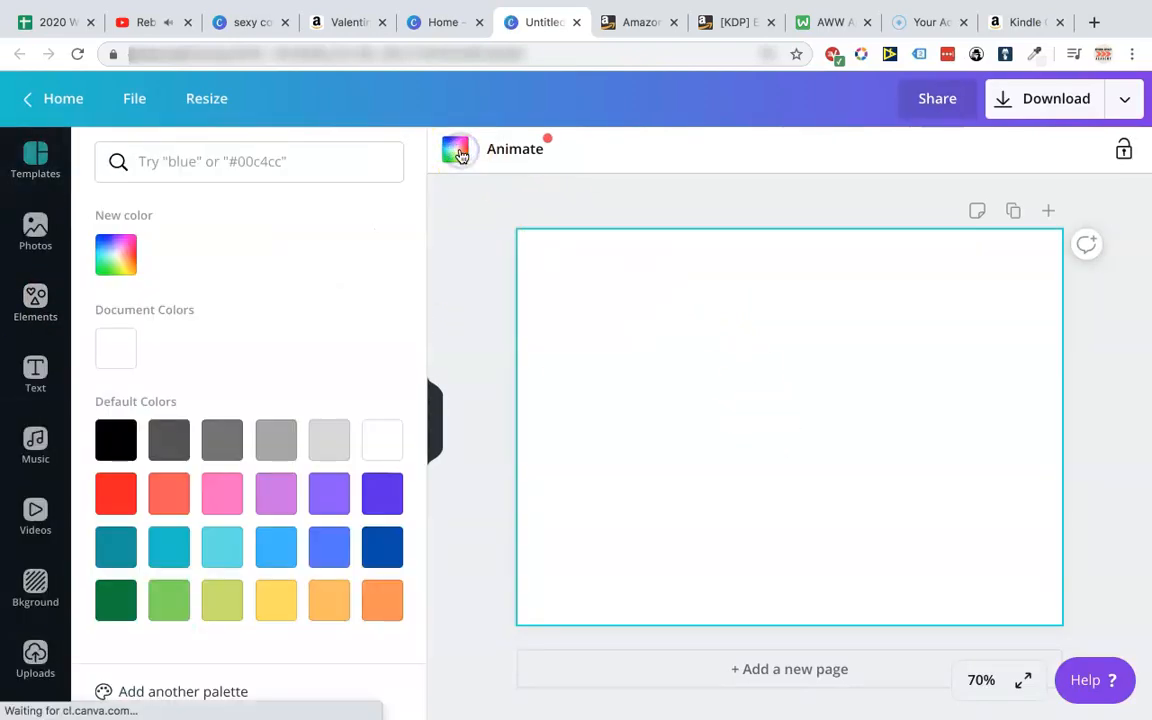
pyautogui.click(172, 485)
pyautogui.click(1093, 386)
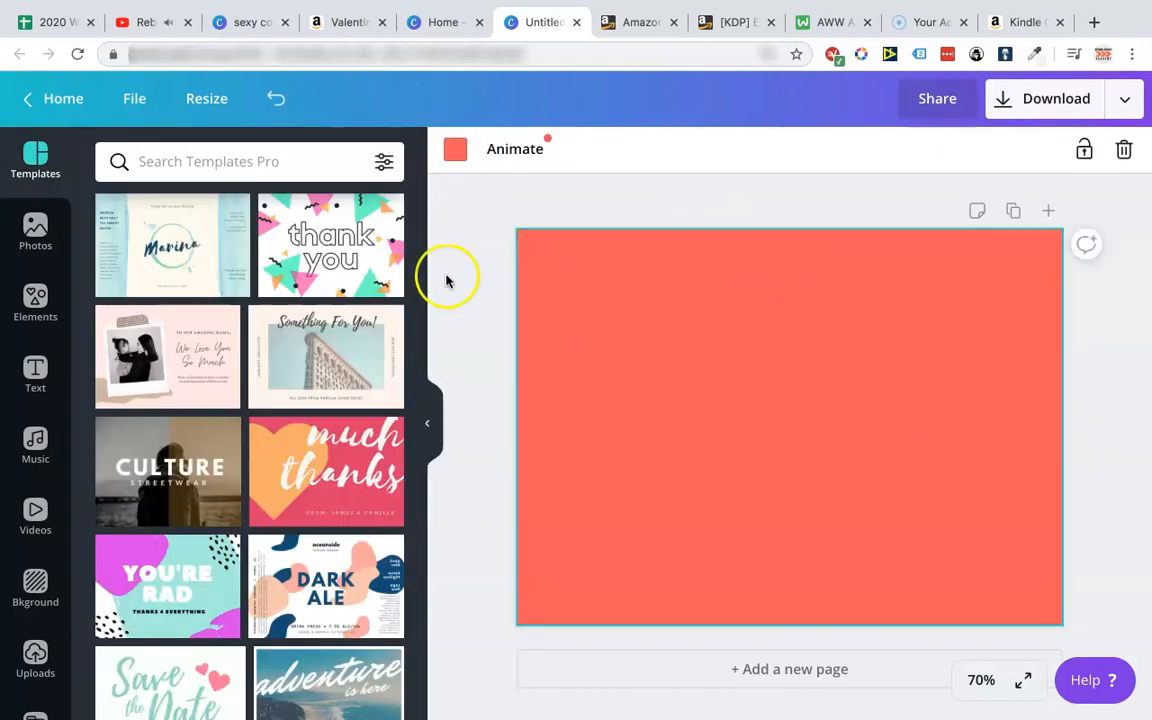
# Add a heading reading "EBOOK COVER" to the coral cover page.
pyautogui.click(62, 376)
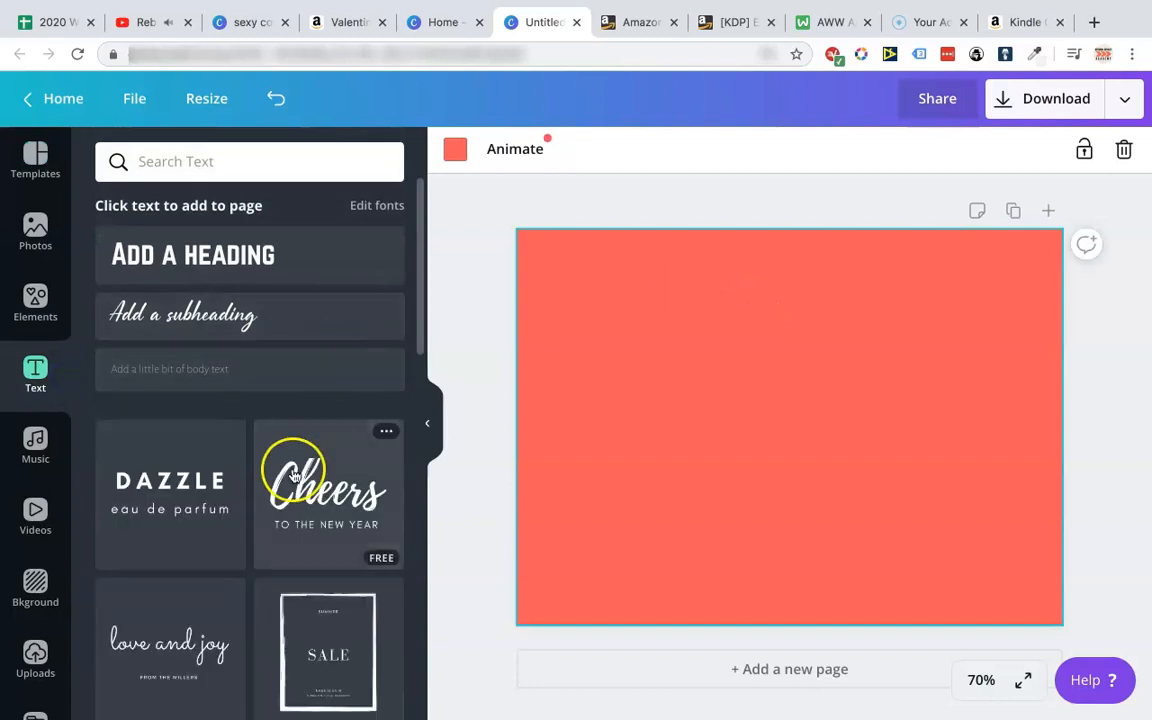
pyautogui.scroll(-1, 290, 470)
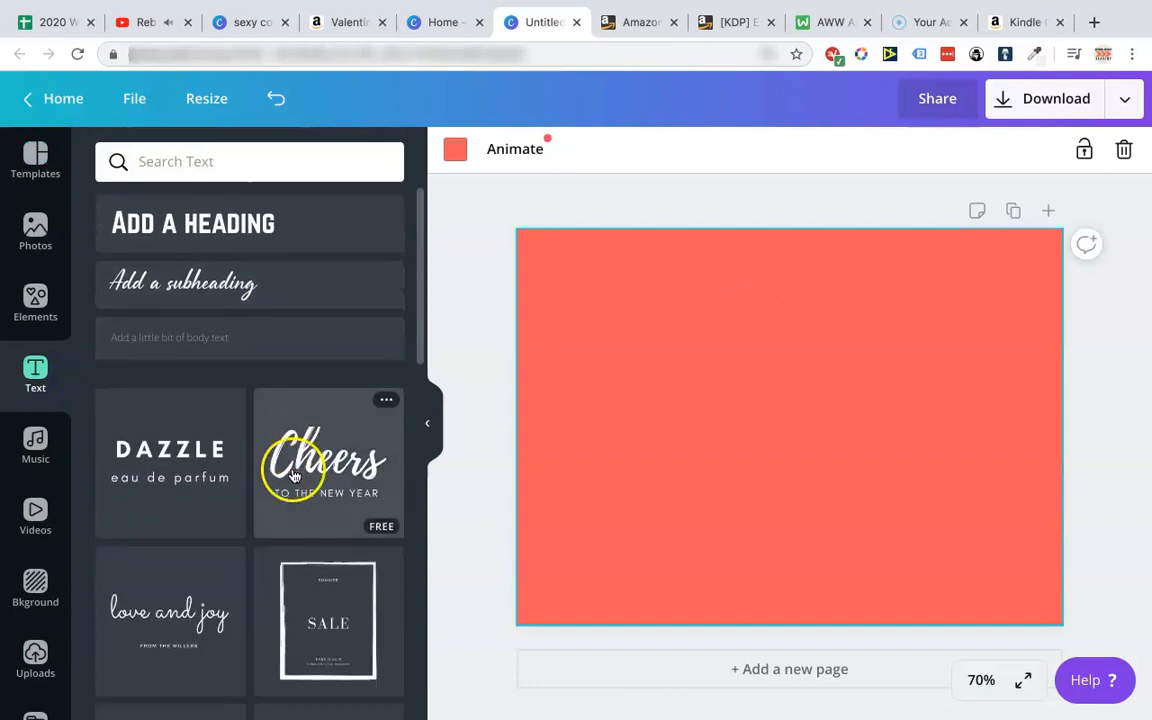
pyautogui.click(222, 243)
pyautogui.doubleClick(830, 418)
pyautogui.write('EBOOK COVER')
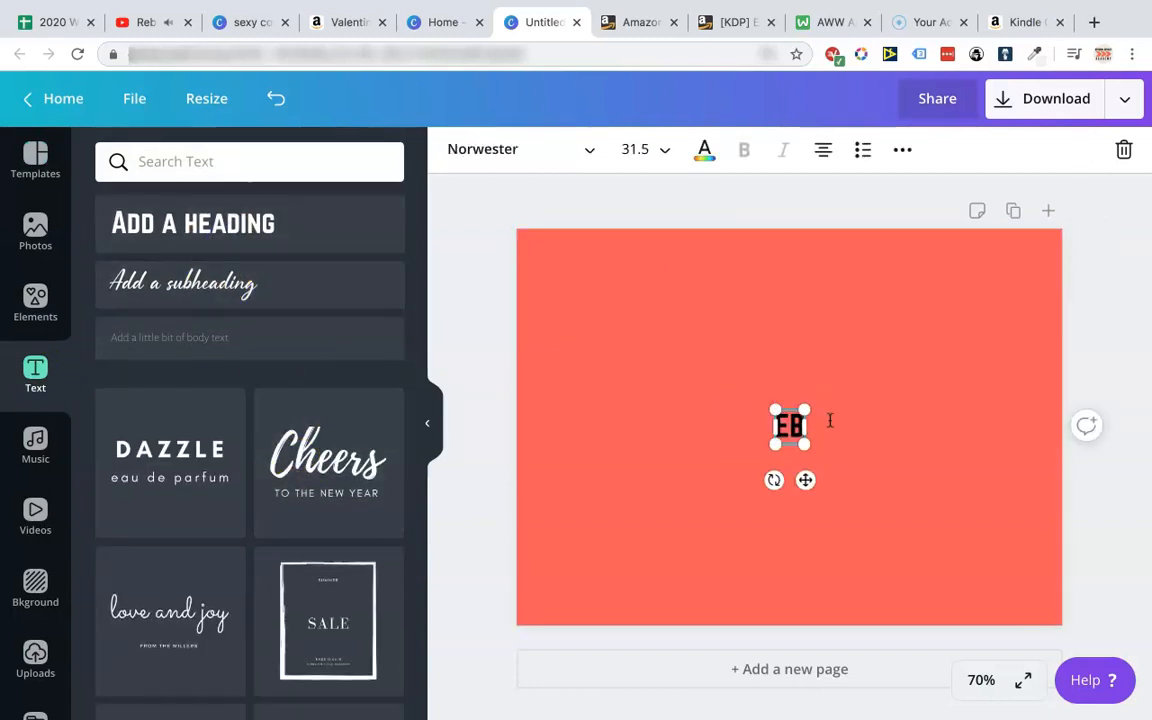
pyautogui.click(1026, 335)
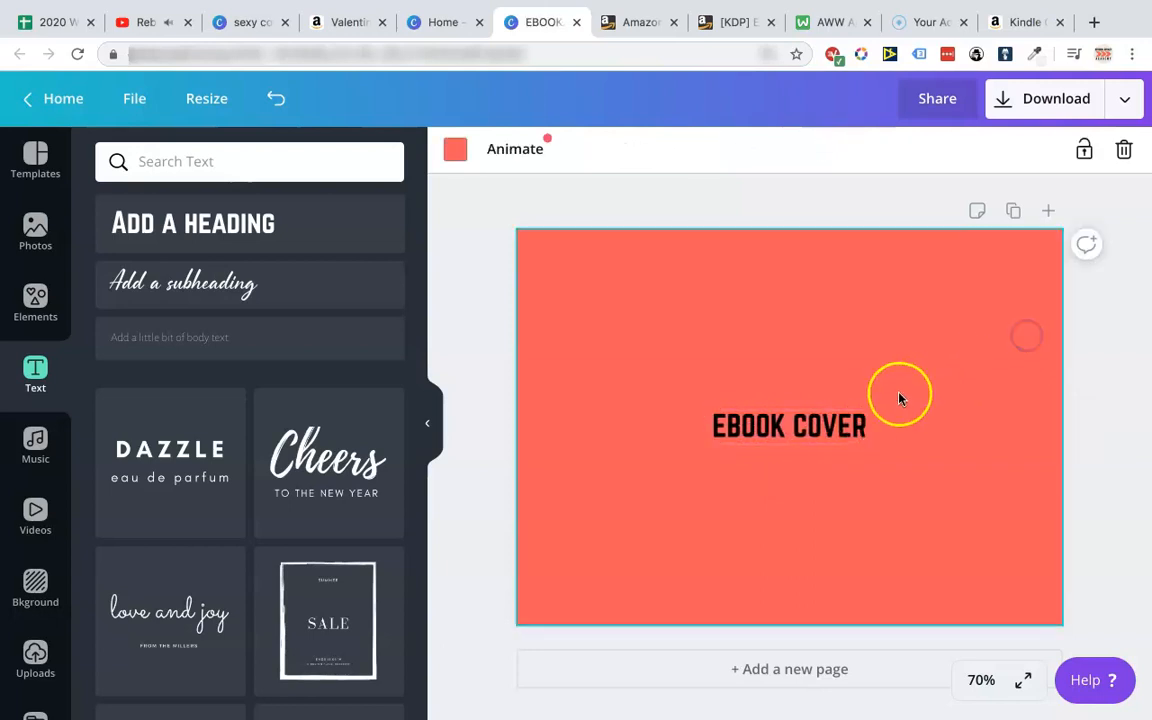
# Enlarge the "EBOOK COVER" heading to a font size of about 52.7 and center it on the page.
pyautogui.click(855, 421)
pyautogui.moveTo(866, 406); pyautogui.dragTo(957, 334)
pyautogui.moveTo(910, 406); pyautogui.dragTo(857, 414)
pyautogui.click(860, 346)
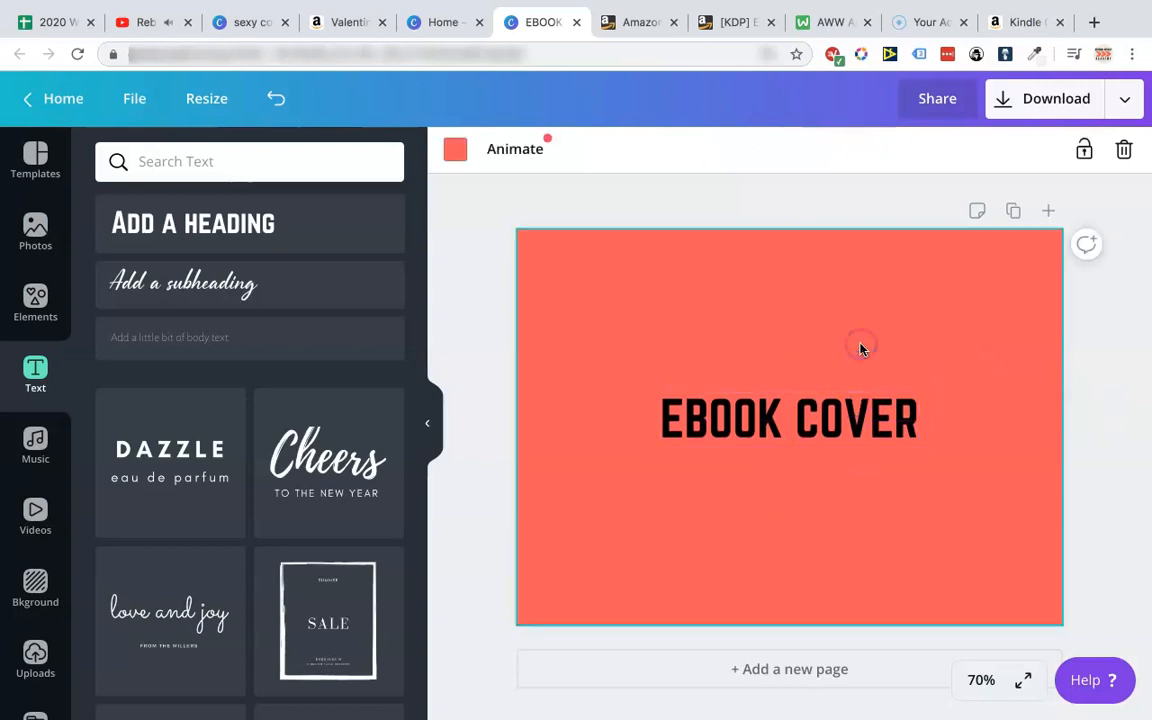
pyautogui.click(1085, 366)
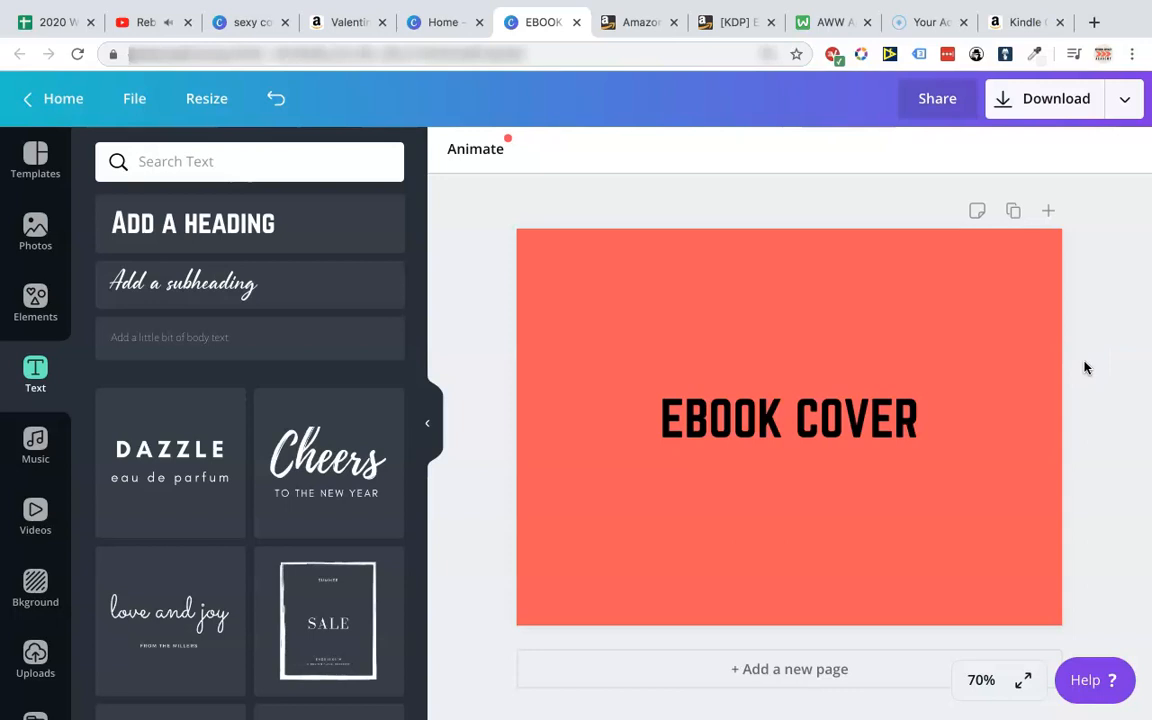
# Add an AWW board note about downloading an existing paperback cover as high-quality PNG and uploading it into the new Canva ebook cover.
pyautogui.click(842, 18)
pyautogui.click(496, 352)
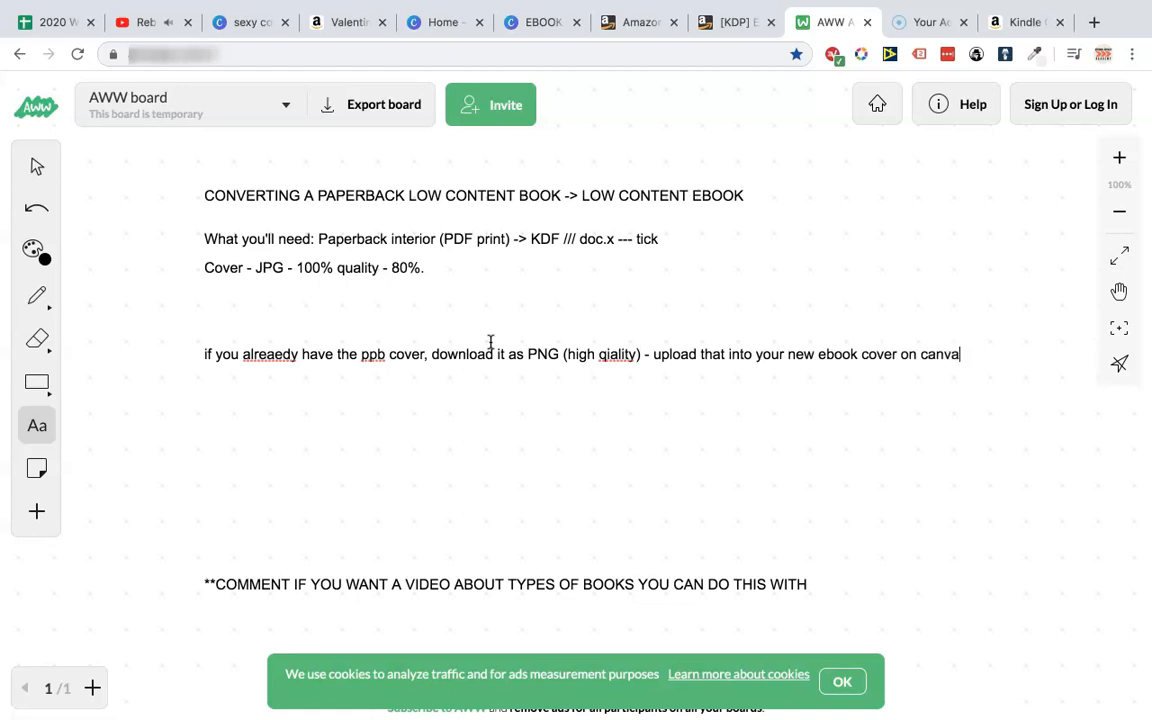
pyautogui.click(541, 33)
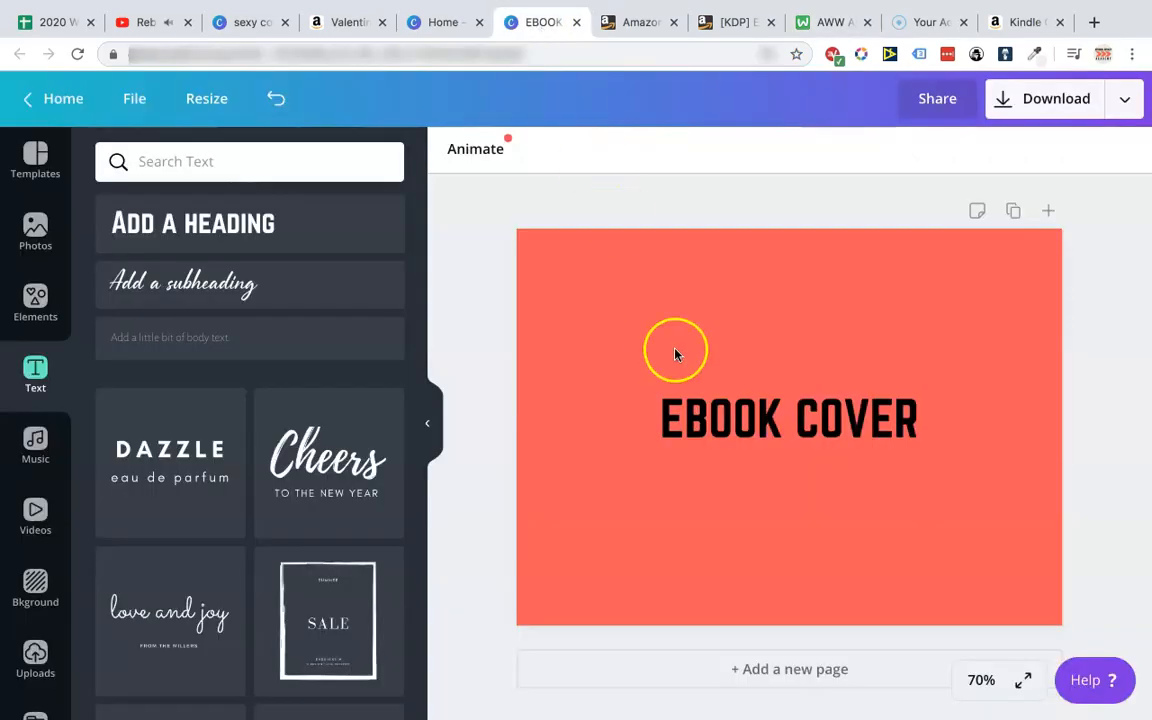
# Check the Valentines coupon book's paperback cover on its Amazon listing and return to the Canva ebook cover.
pyautogui.click(828, 320)
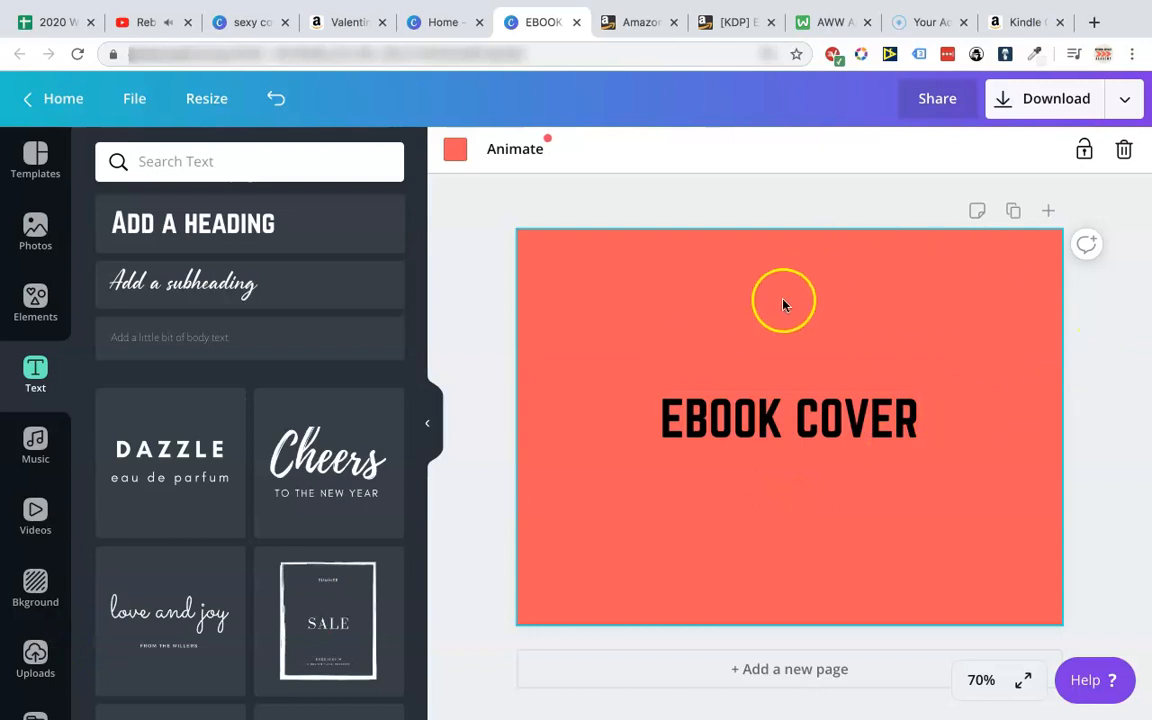
pyautogui.click(1070, 372)
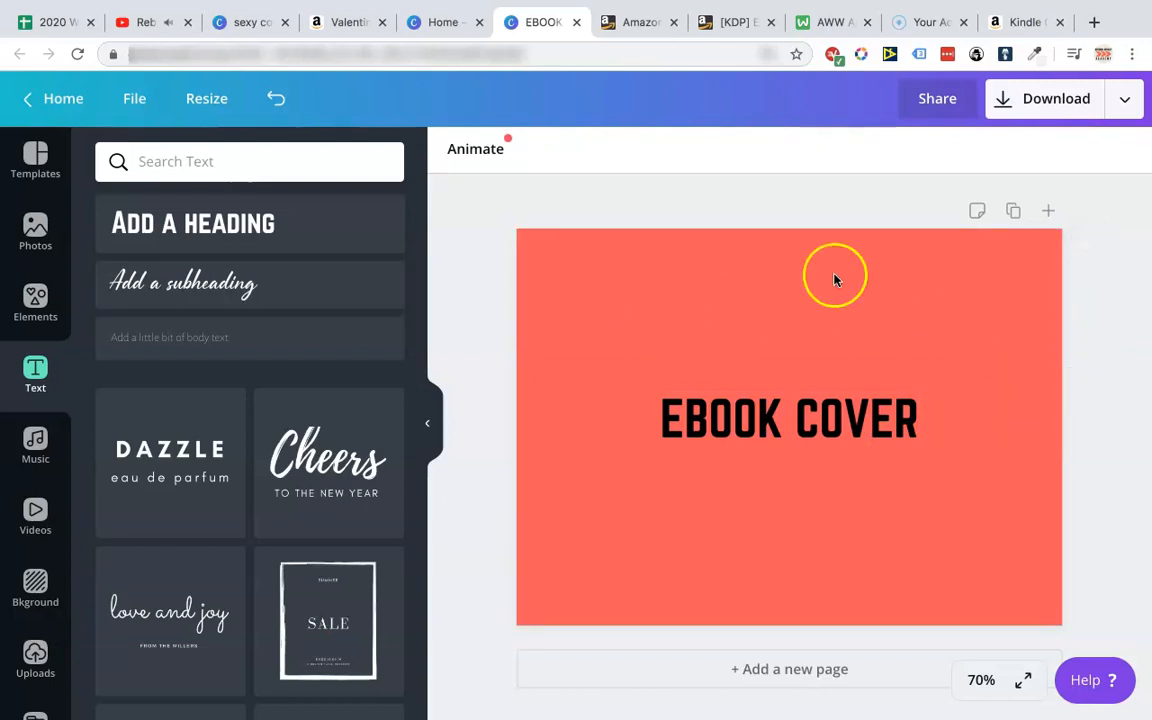
pyautogui.click(840, 422)
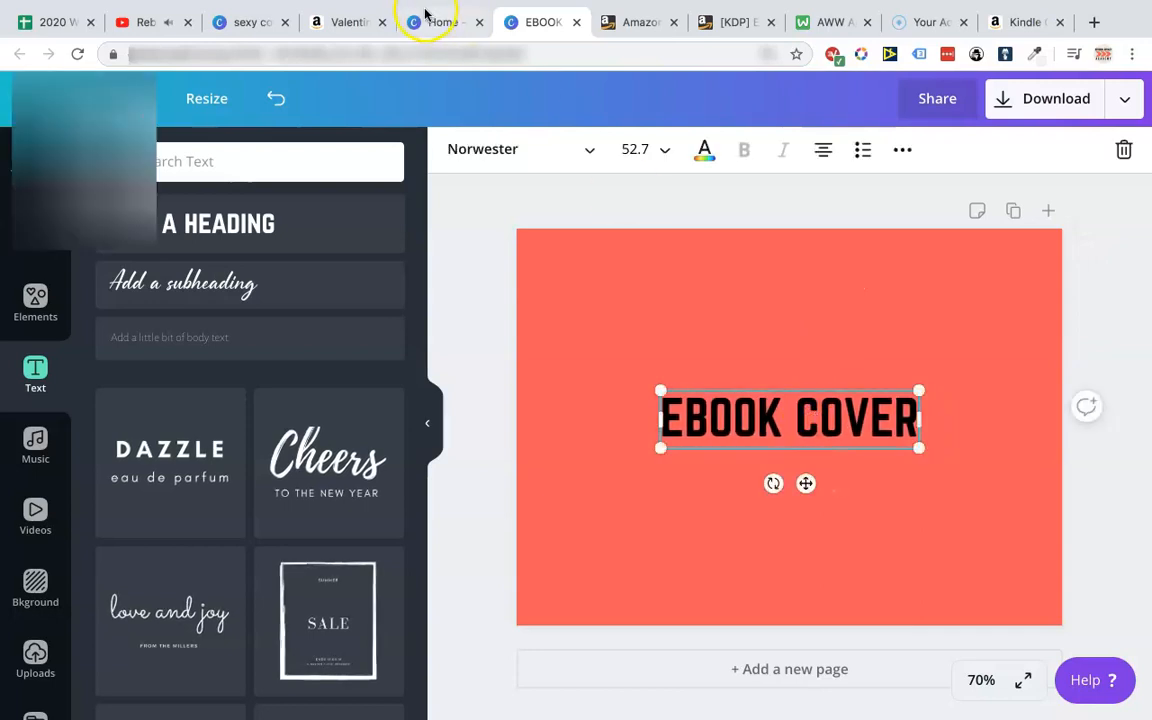
pyautogui.click(335, 22)
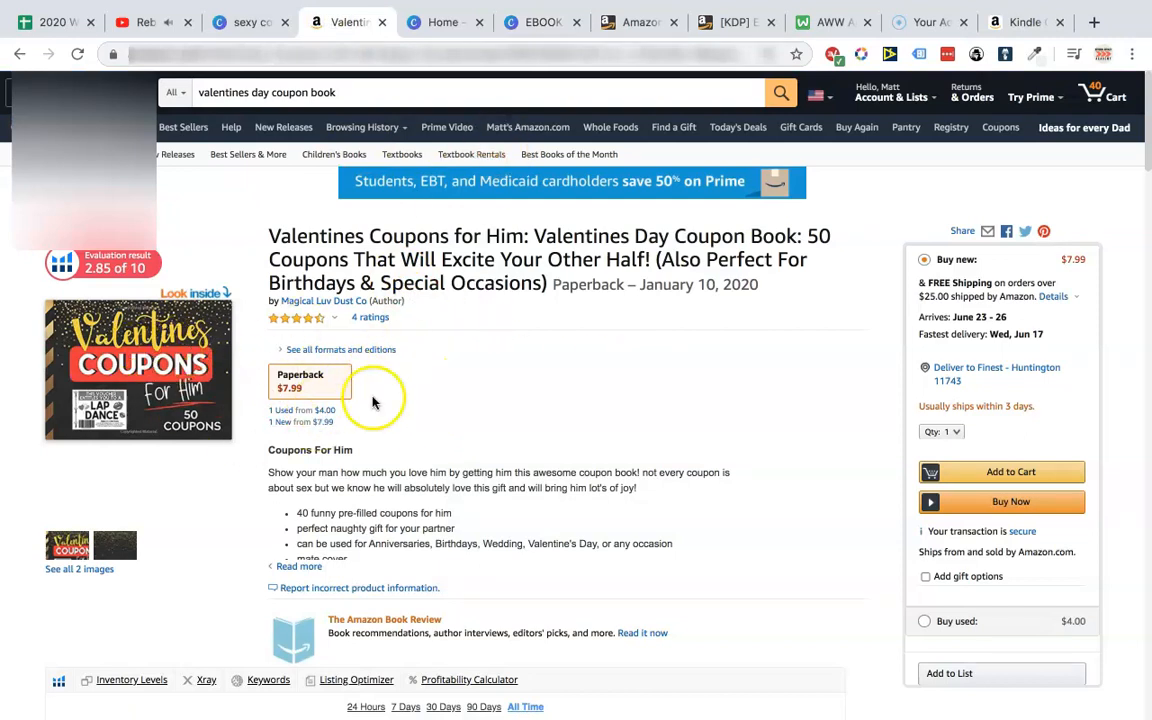
pyautogui.click(540, 22)
pyautogui.click(757, 350)
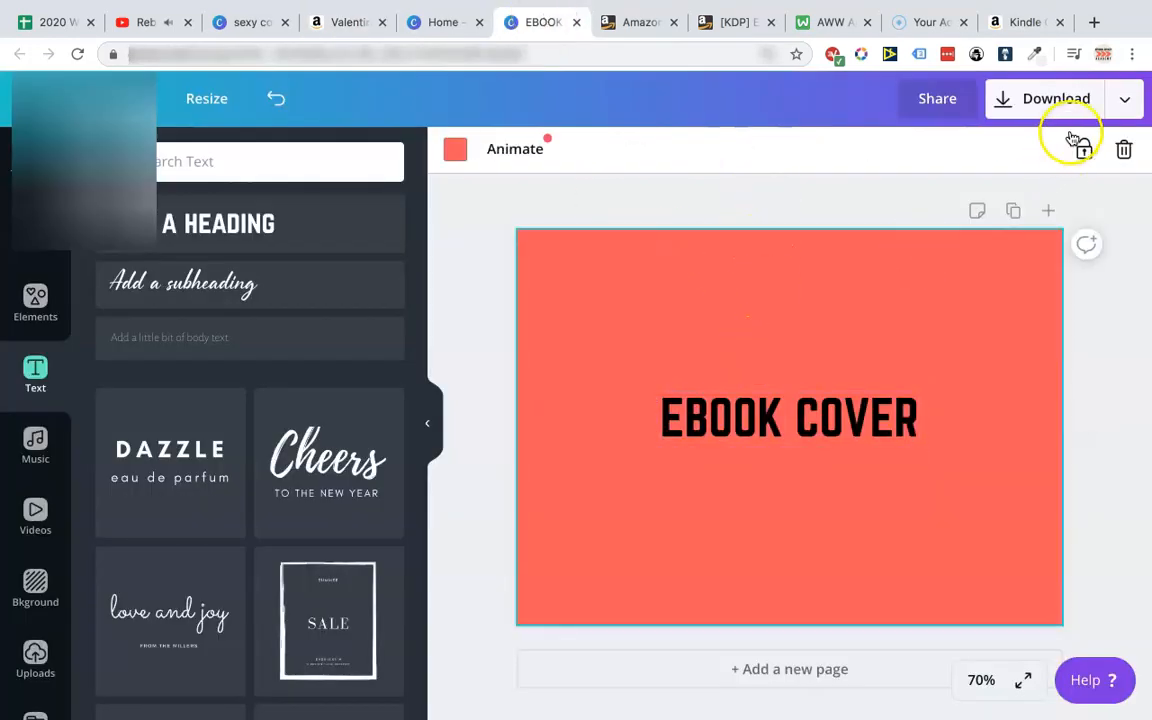
# Download the ebook cover as a JPG at 100% quality and size 1x.
pyautogui.click(1070, 98)
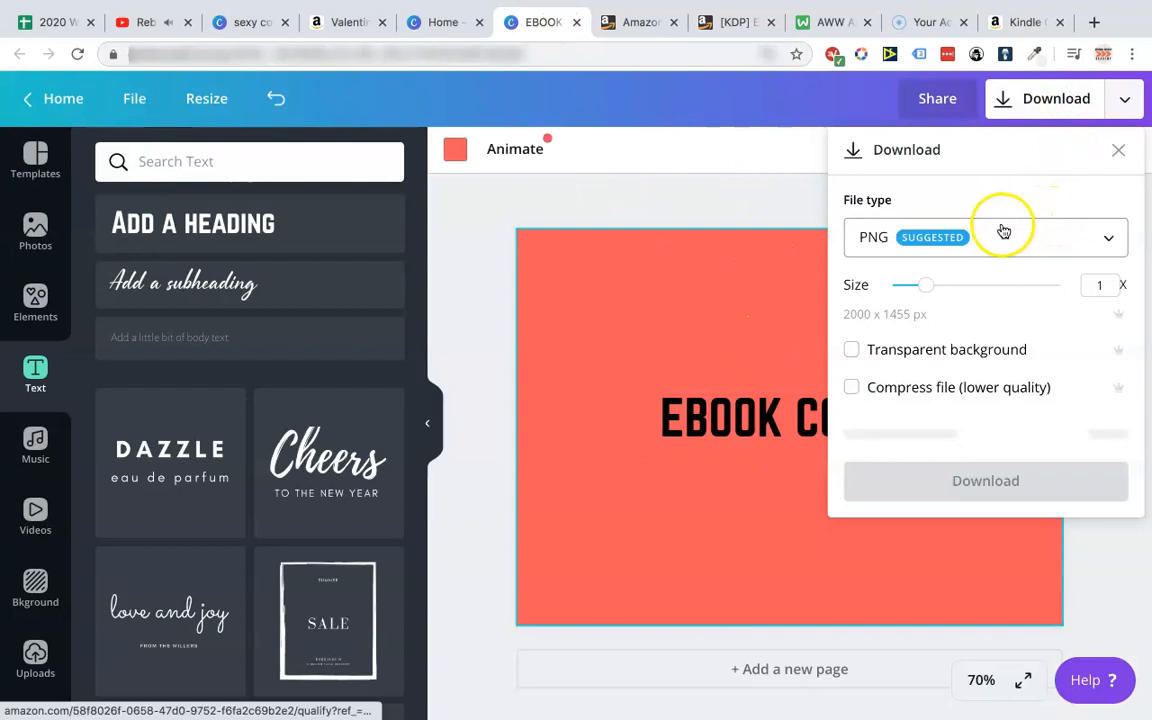
pyautogui.click(1001, 226)
pyautogui.click(959, 296)
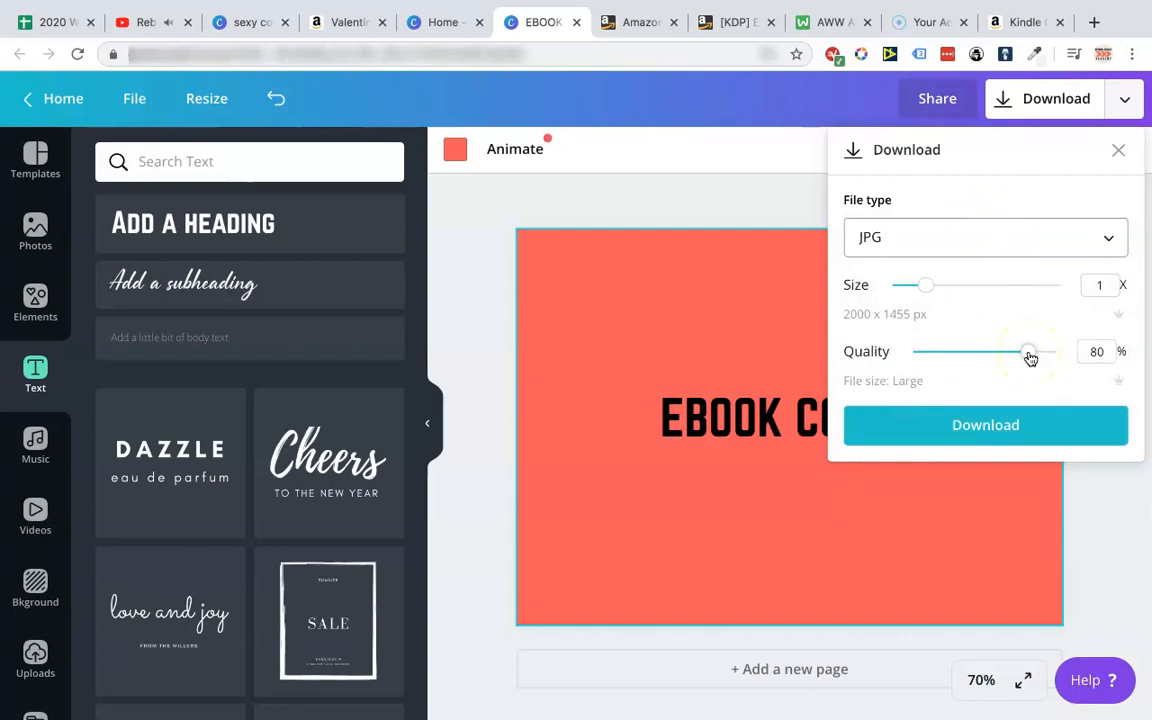
pyautogui.click(1029, 354)
pyautogui.moveTo(1029, 354); pyautogui.dragTo(1093, 337)
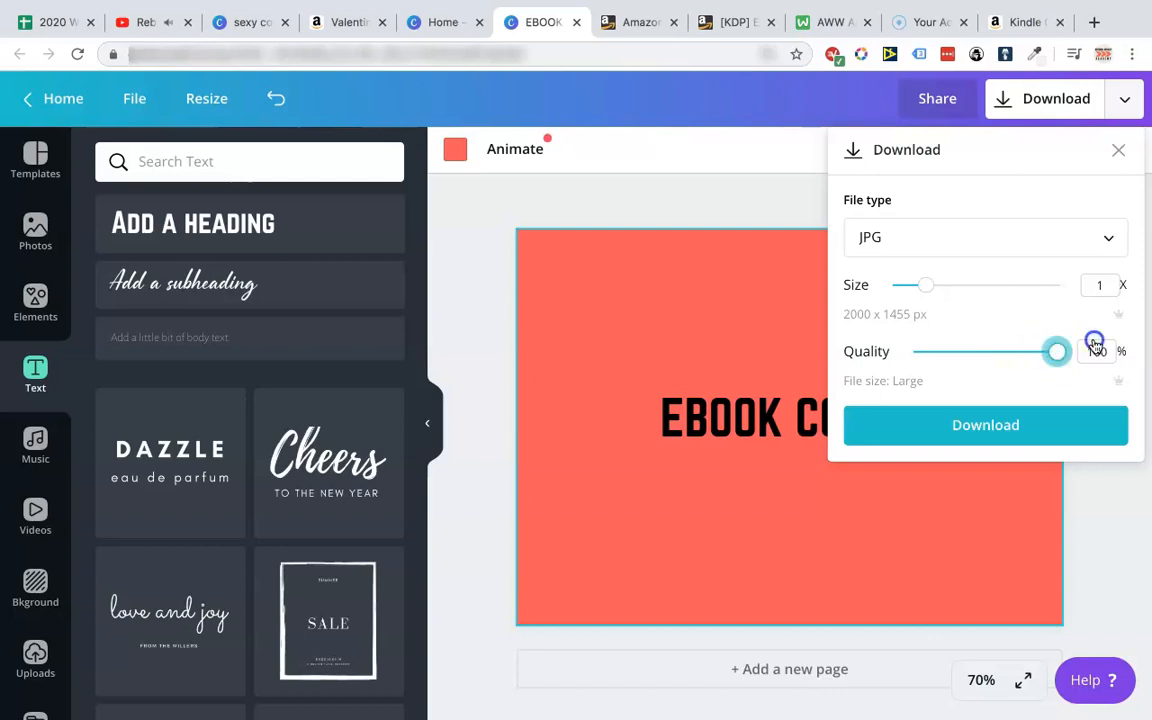
pyautogui.click(1008, 426)
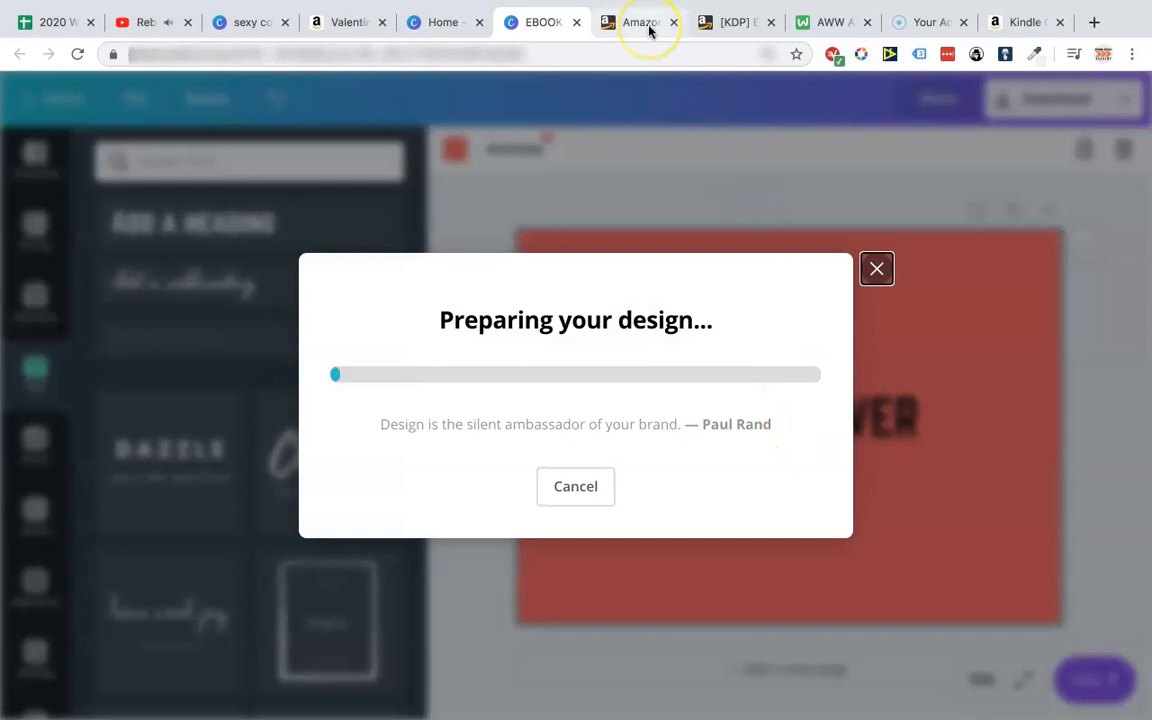
# Mark the cover line on the AWW board as done by adding "- tick" at its end.
pyautogui.click(868, 216)
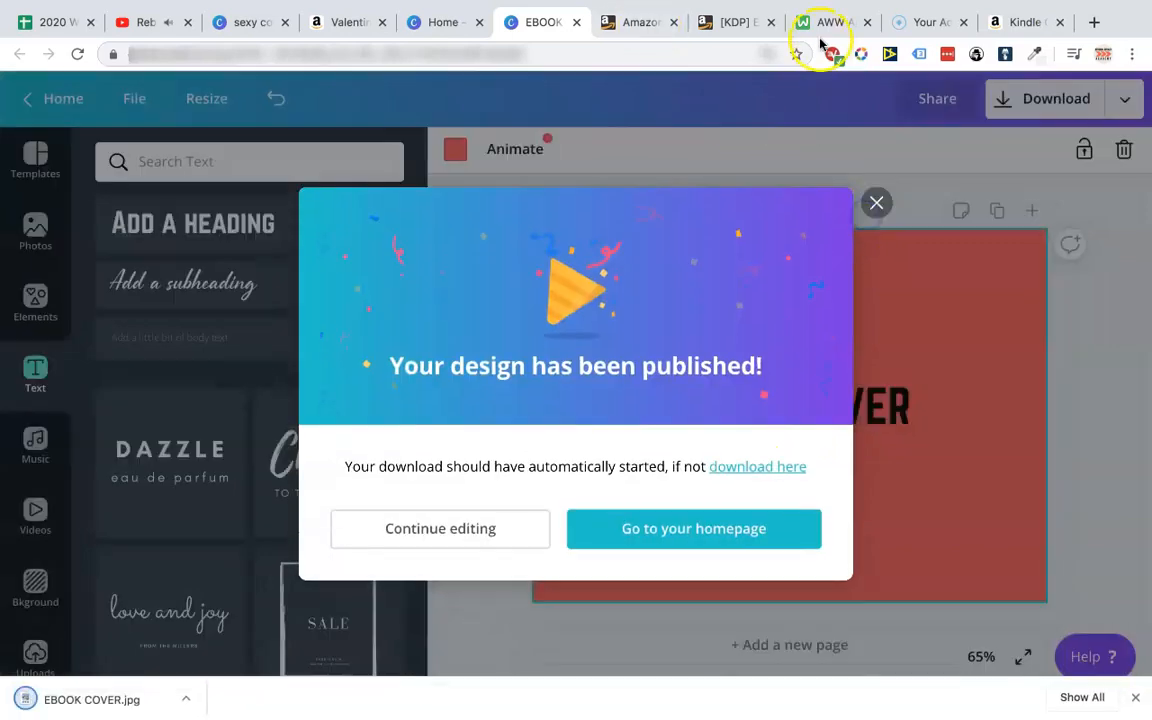
pyautogui.click(823, 22)
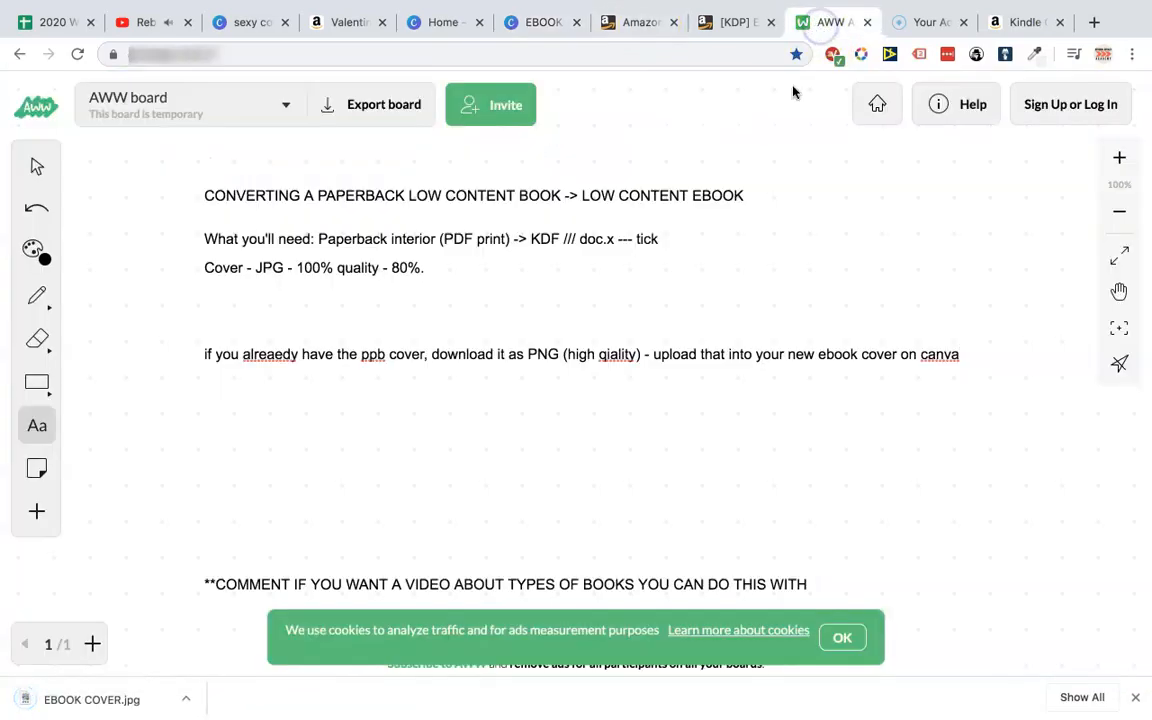
pyautogui.click(481, 276)
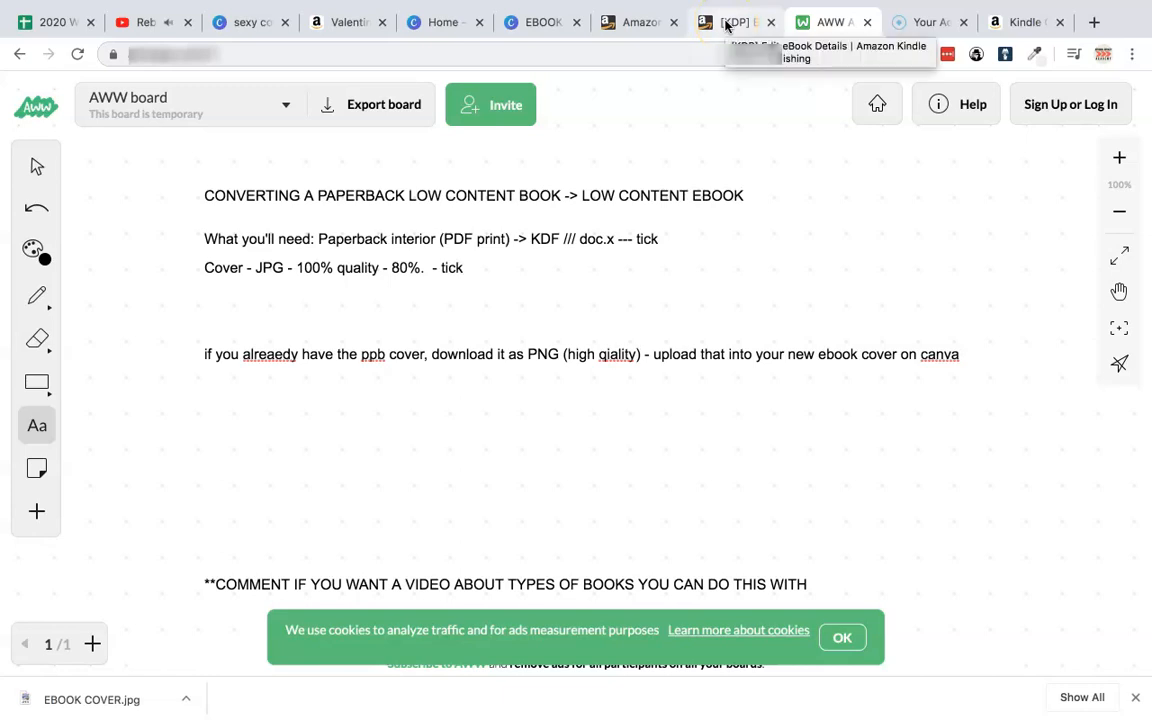
# Check the Create Kindle eBook option above the paperback on the KDP bookshelf, and switch to the new eBook's details form.
pyautogui.click(640, 22)
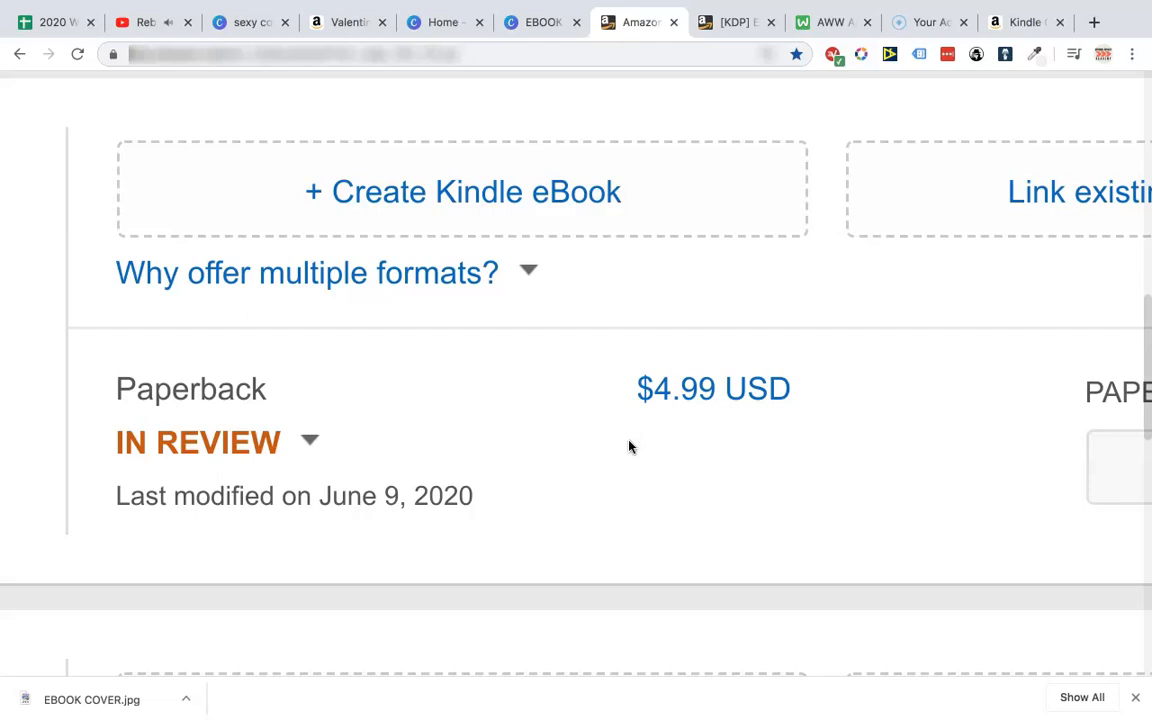
pyautogui.click(658, 486)
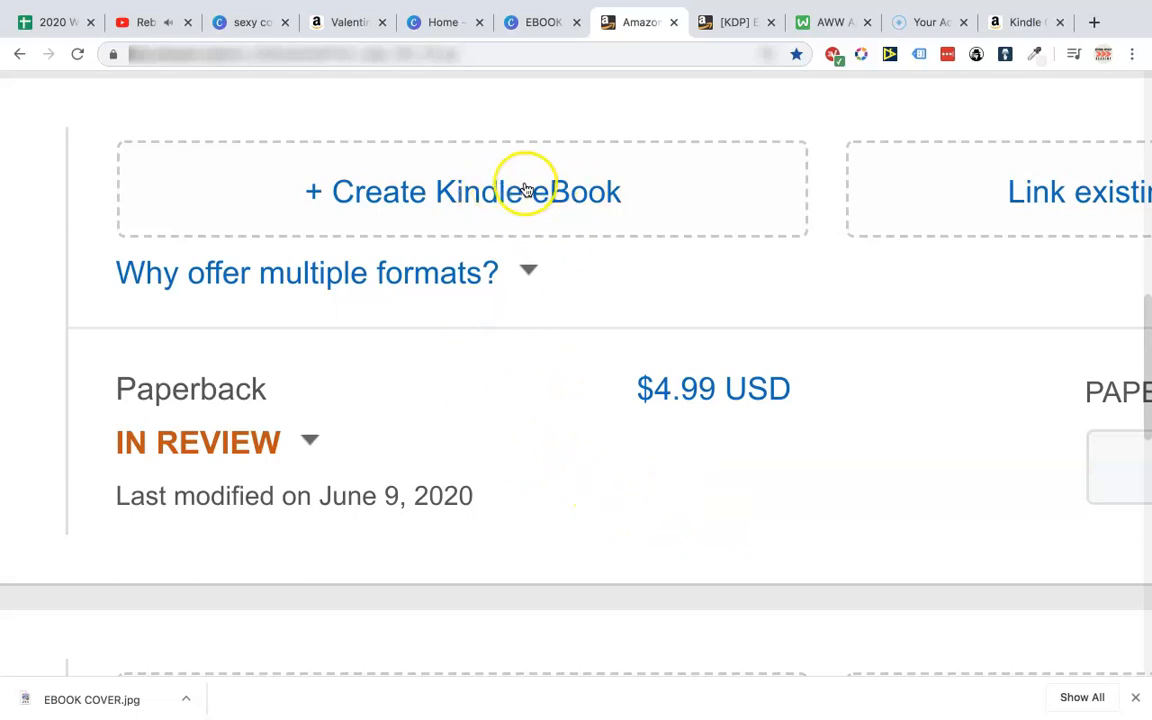
pyautogui.click(710, 30)
# Examine the Kindle eBook details form, from book title and author through description, keywords and categories to the pre-order options.
pyautogui.scroll(4, 644, 284)
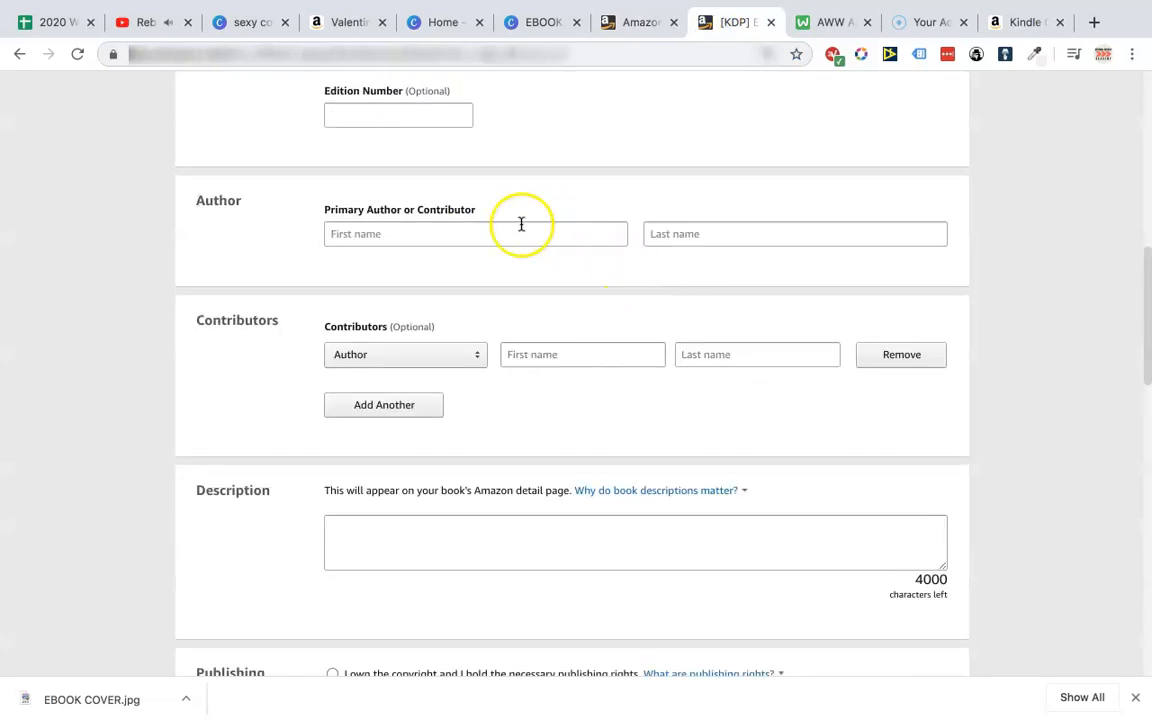
pyautogui.scroll(2, 506, 272)
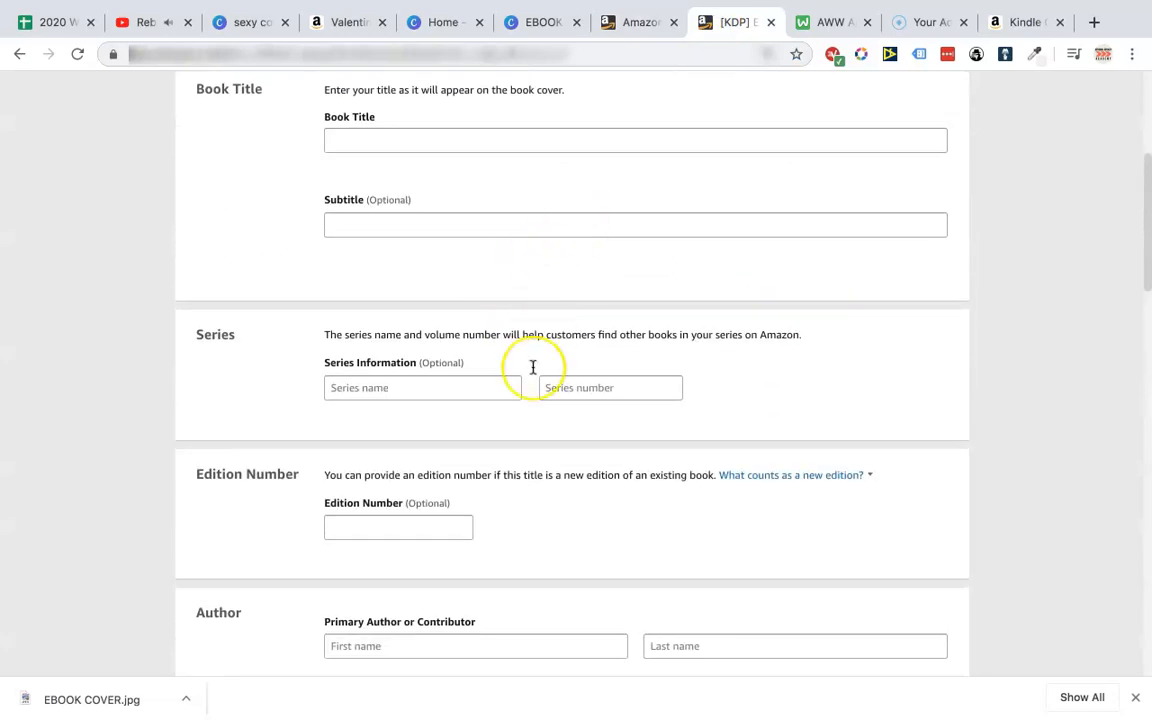
pyautogui.scroll(-8, 532, 367)
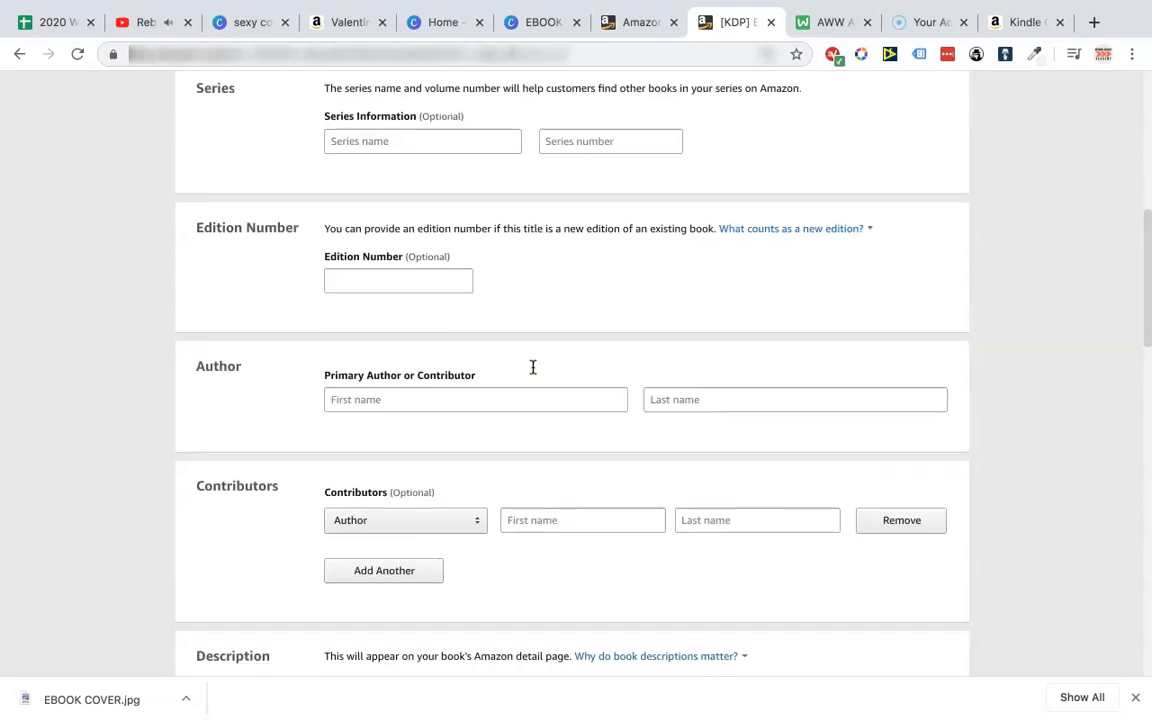
pyautogui.scroll(-4, 532, 367)
pyautogui.click(491, 337)
pyautogui.scroll(-4, 491, 337)
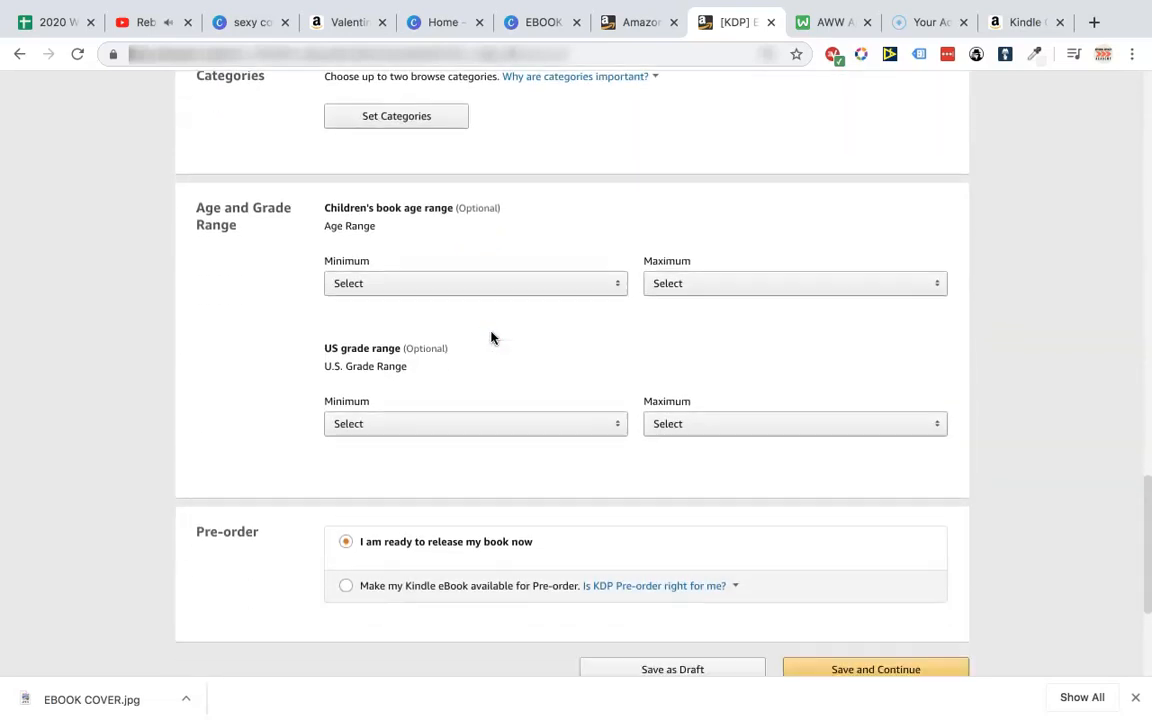
pyautogui.scroll(1, 489, 192)
pyautogui.scroll(15, 489, 193)
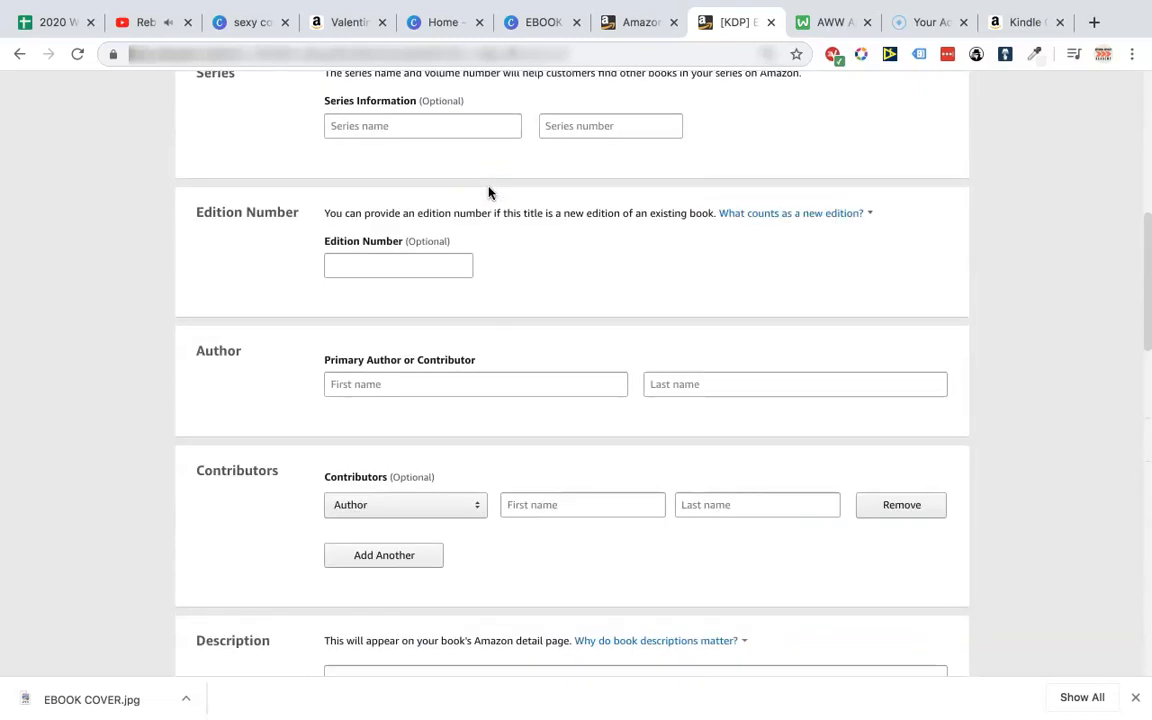
pyautogui.scroll(-20, 489, 193)
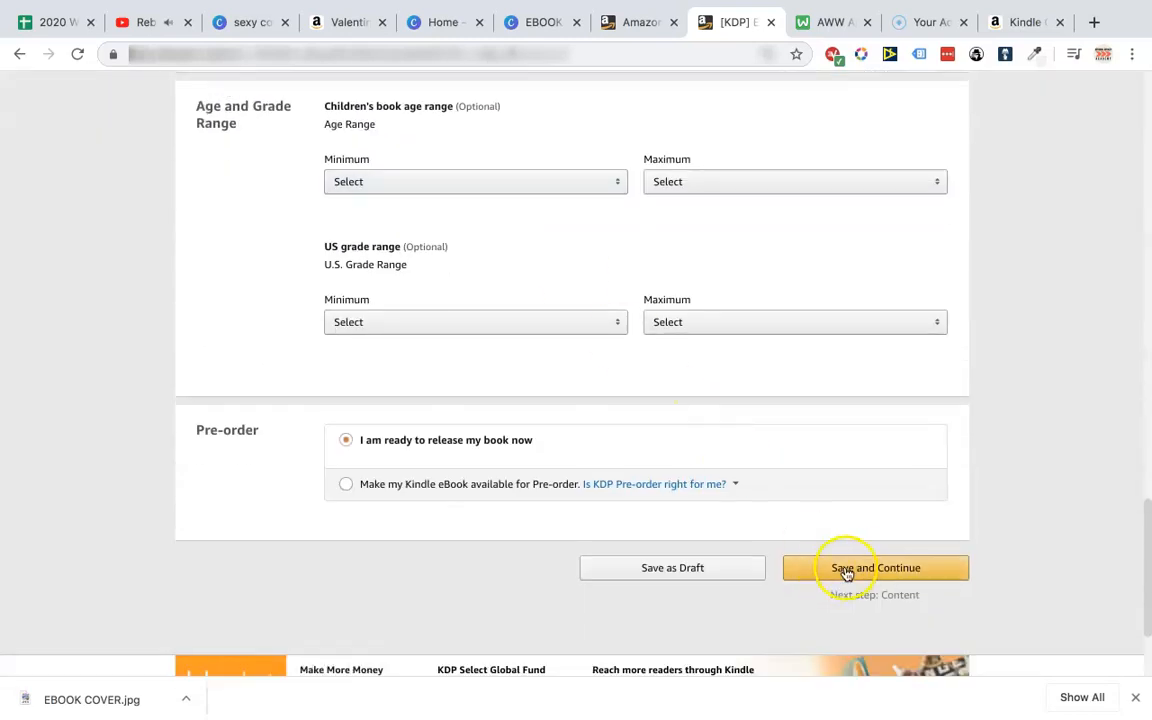
pyautogui.scroll(20, 690, 447)
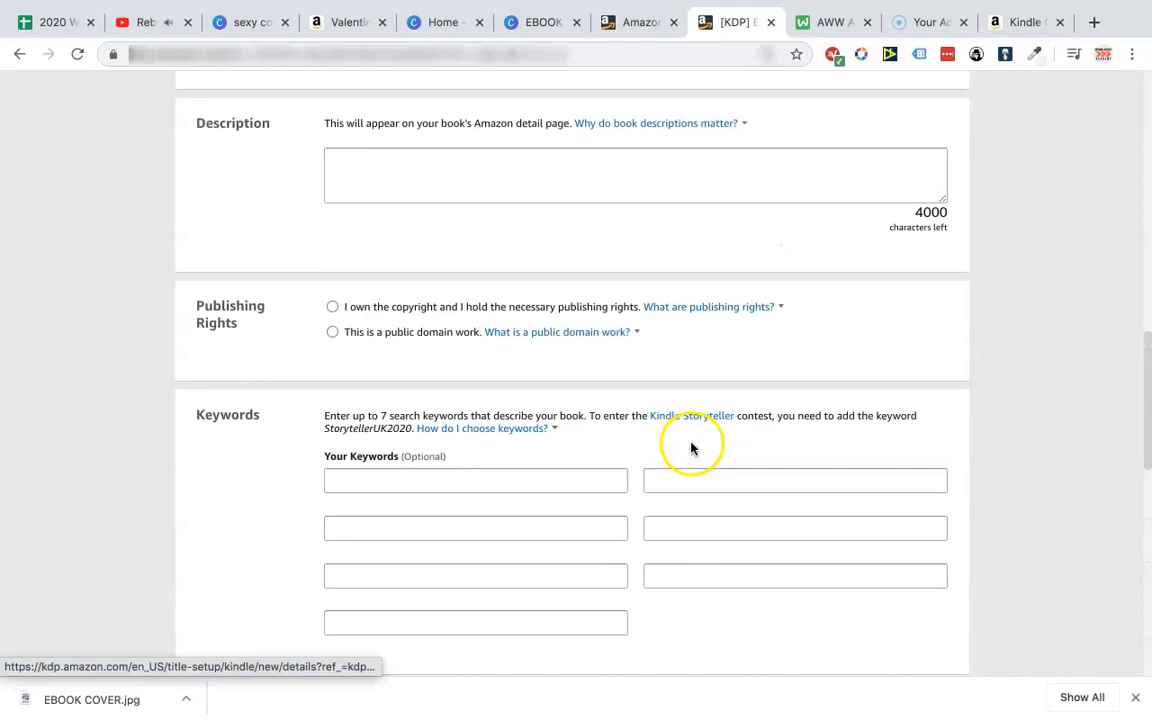
# Complete the eBook details with the placeholder title "abc" and continue to the Kindle eBook Content stage.
pyautogui.click(406, 501)
pyautogui.write('abc')
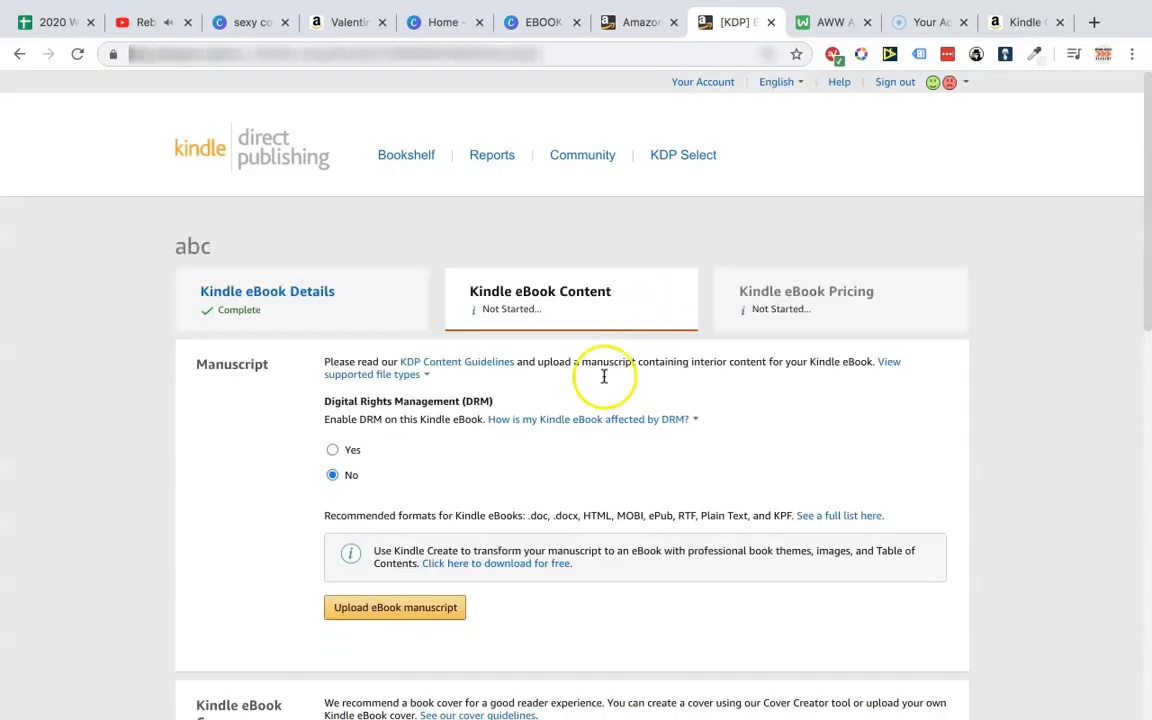
# Upload "sexy coupon no. 1.kpf" as the eBook manuscript.
pyautogui.scroll(-5, 607, 375)
pyautogui.click(385, 350)
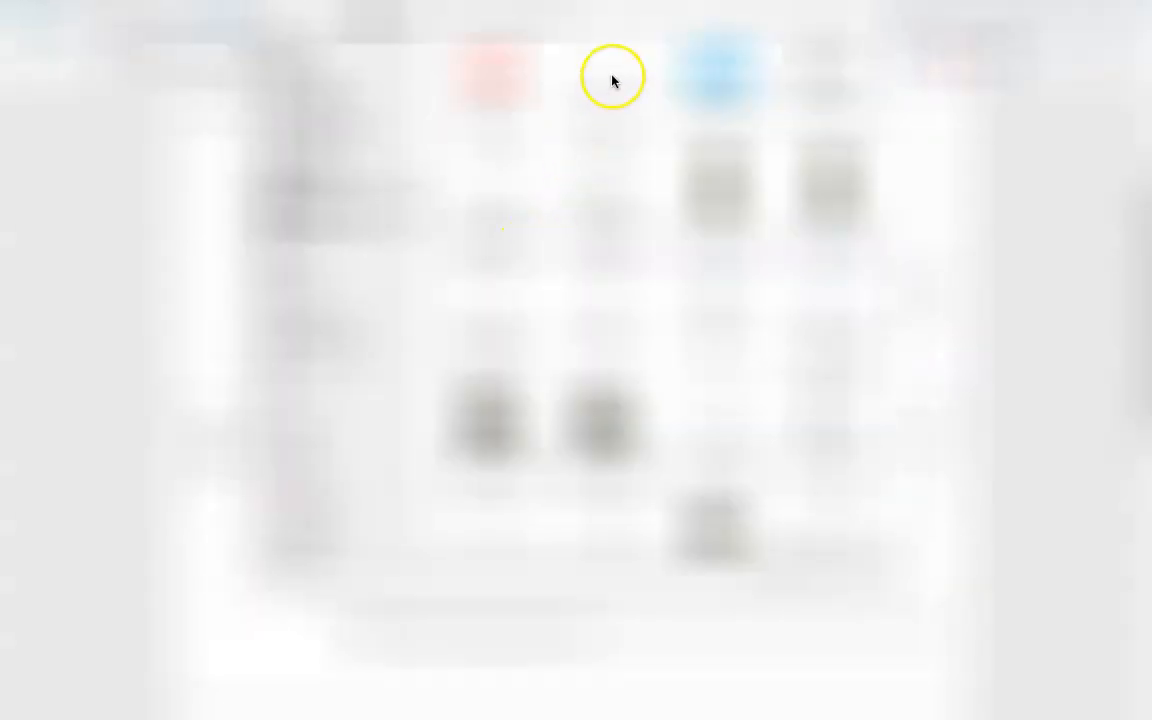
pyautogui.doubleClick(607, 73)
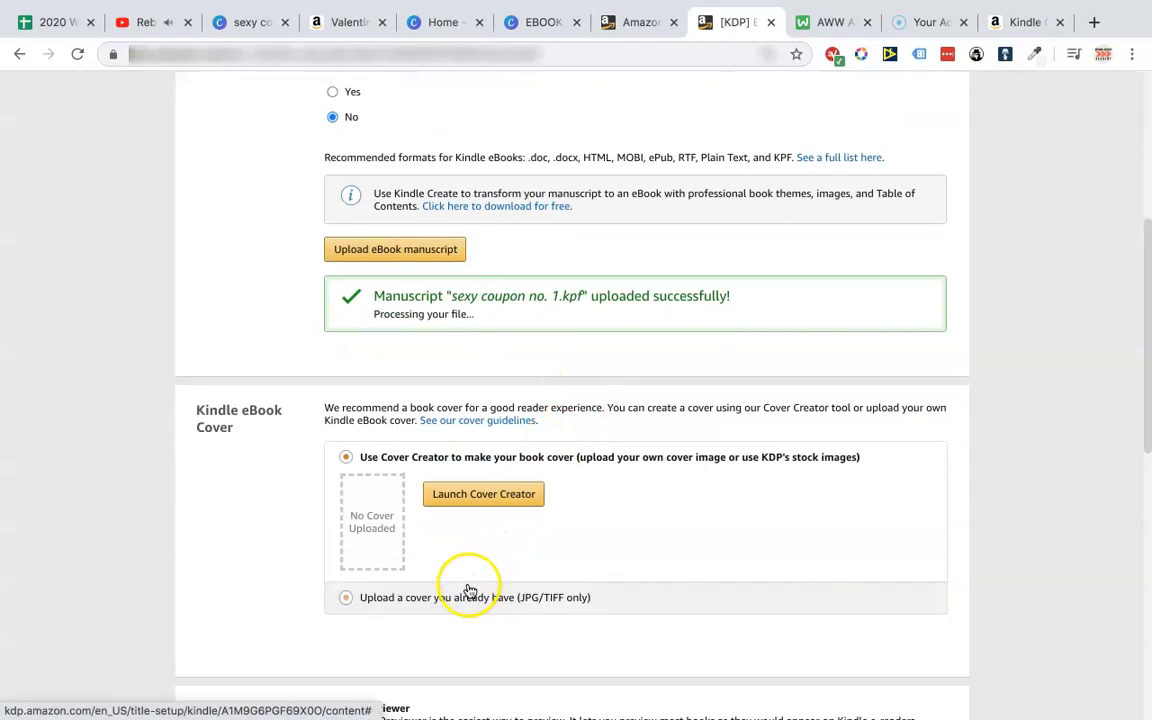
# Choose to use an existing JPG/TIFF cover and upload the ebook cover file.
pyautogui.click(466, 594)
pyautogui.scroll(-1, 570, 575)
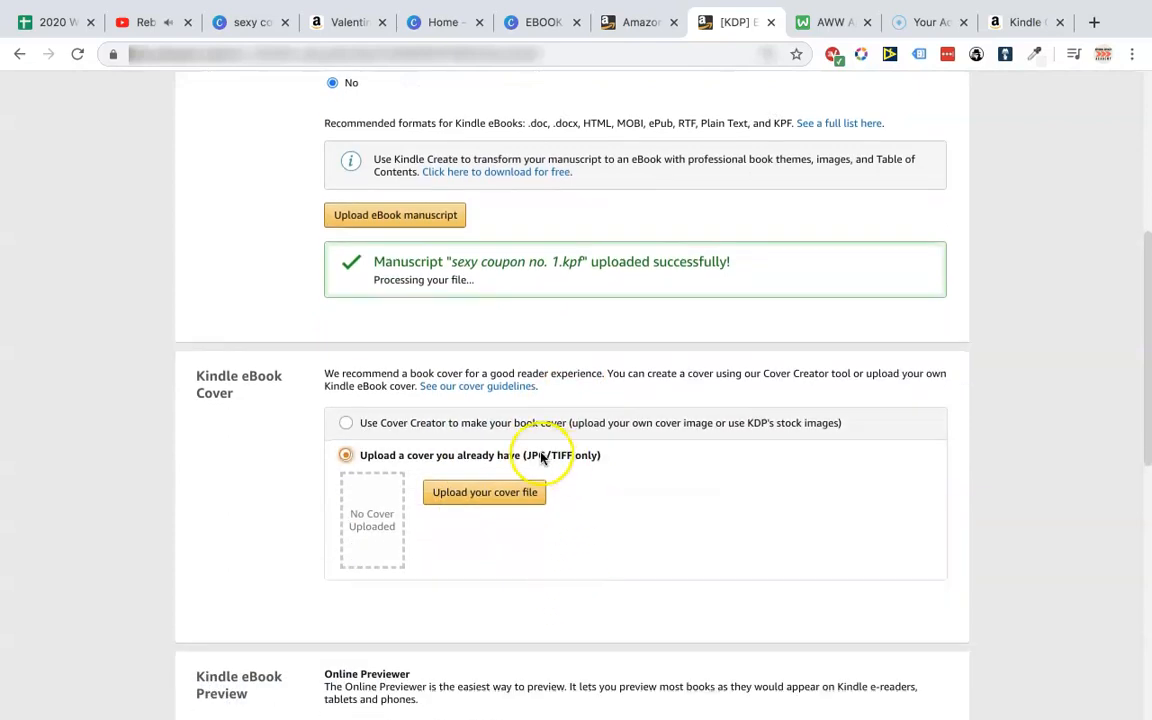
pyautogui.click(489, 495)
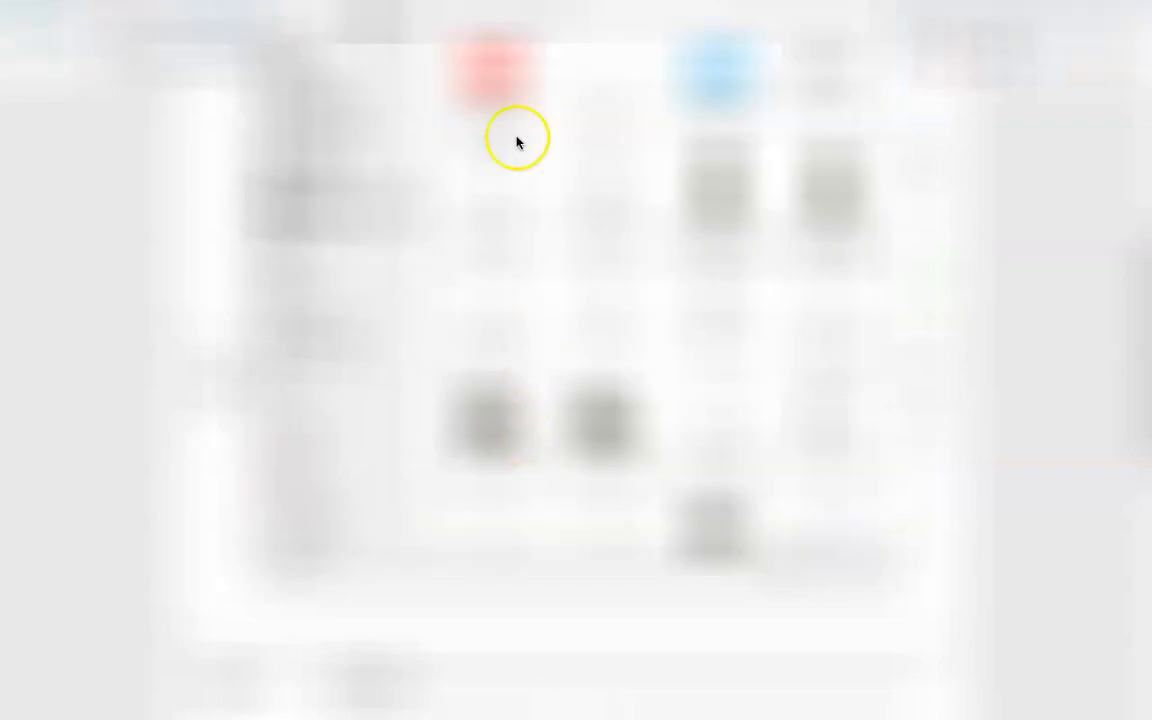
pyautogui.click(483, 64)
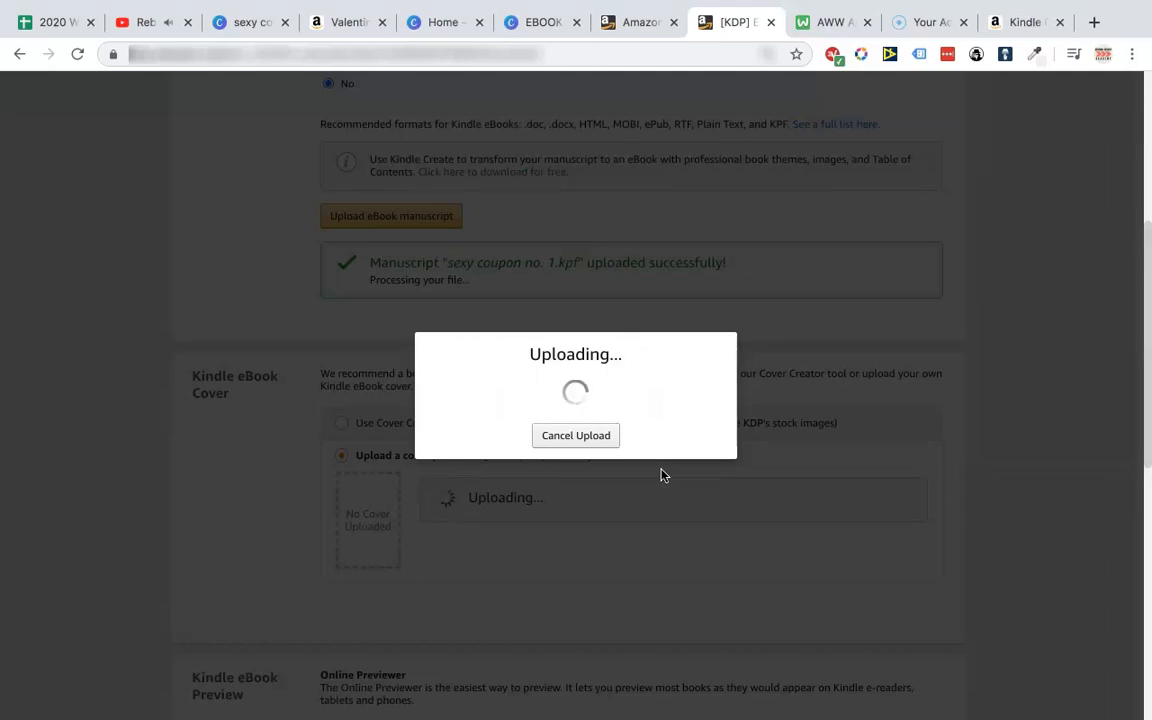
# Recheck the conversion notes on the AWW board, and review the manuscript and cover upload status on the eBook content page.
pyautogui.click(824, 28)
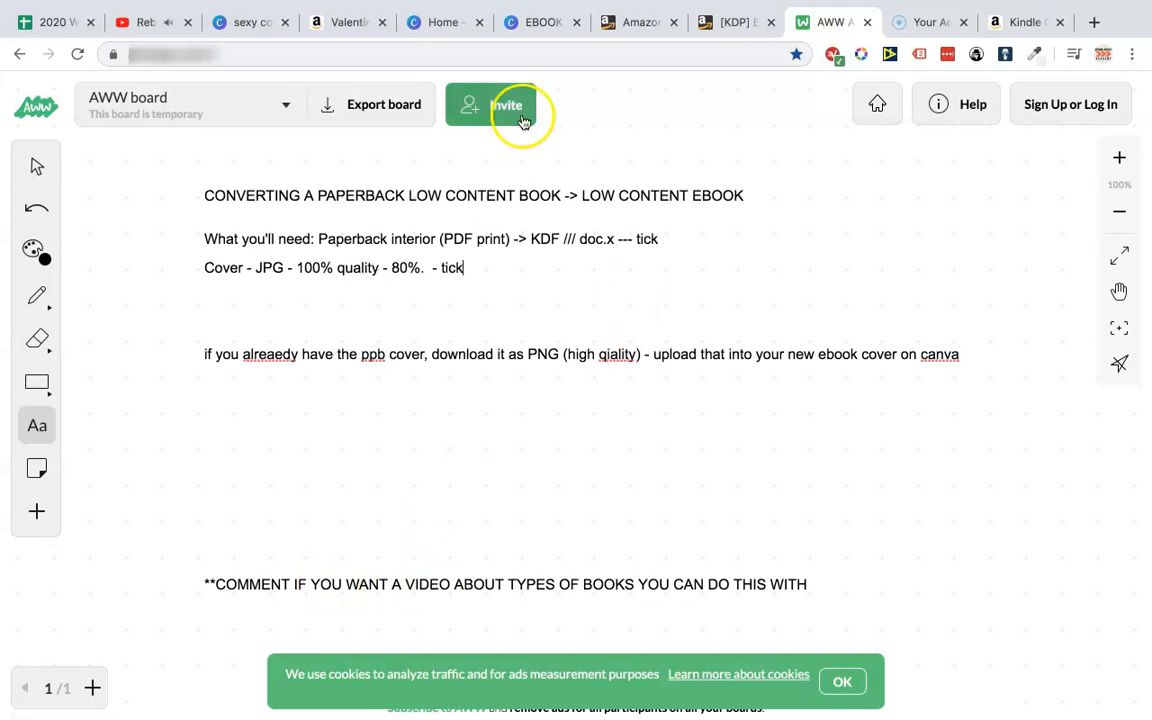
pyautogui.click(743, 24)
pyautogui.scroll(-1, 732, 355)
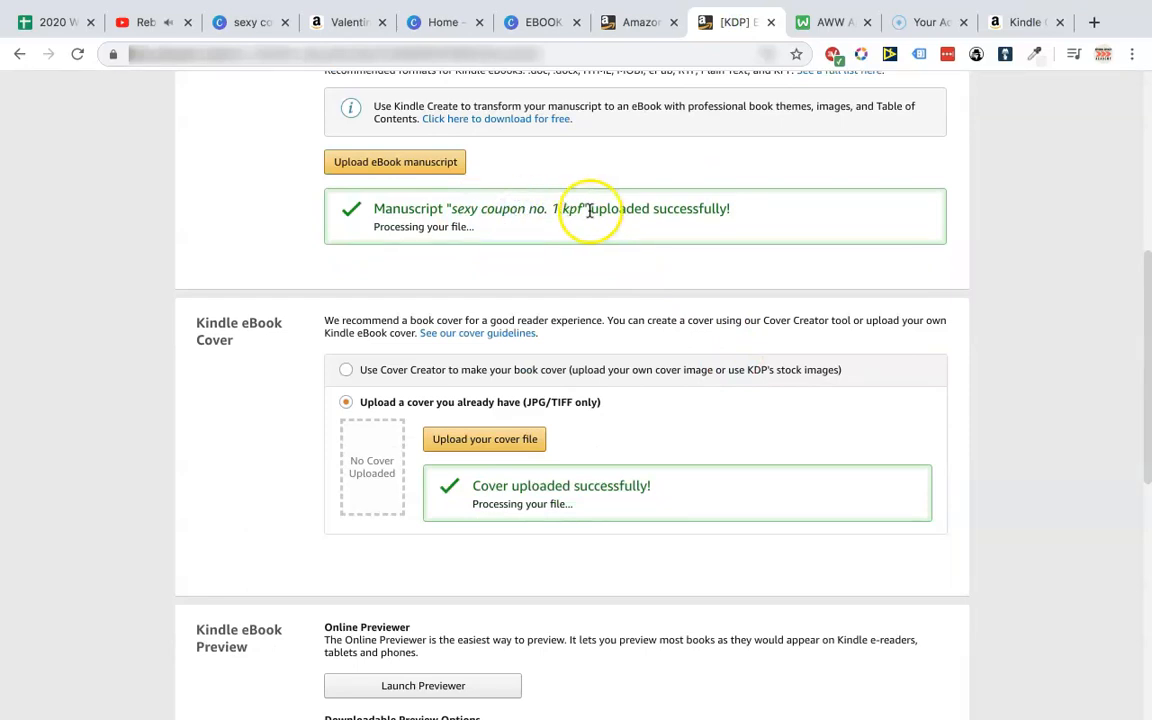
pyautogui.scroll(5, 606, 413)
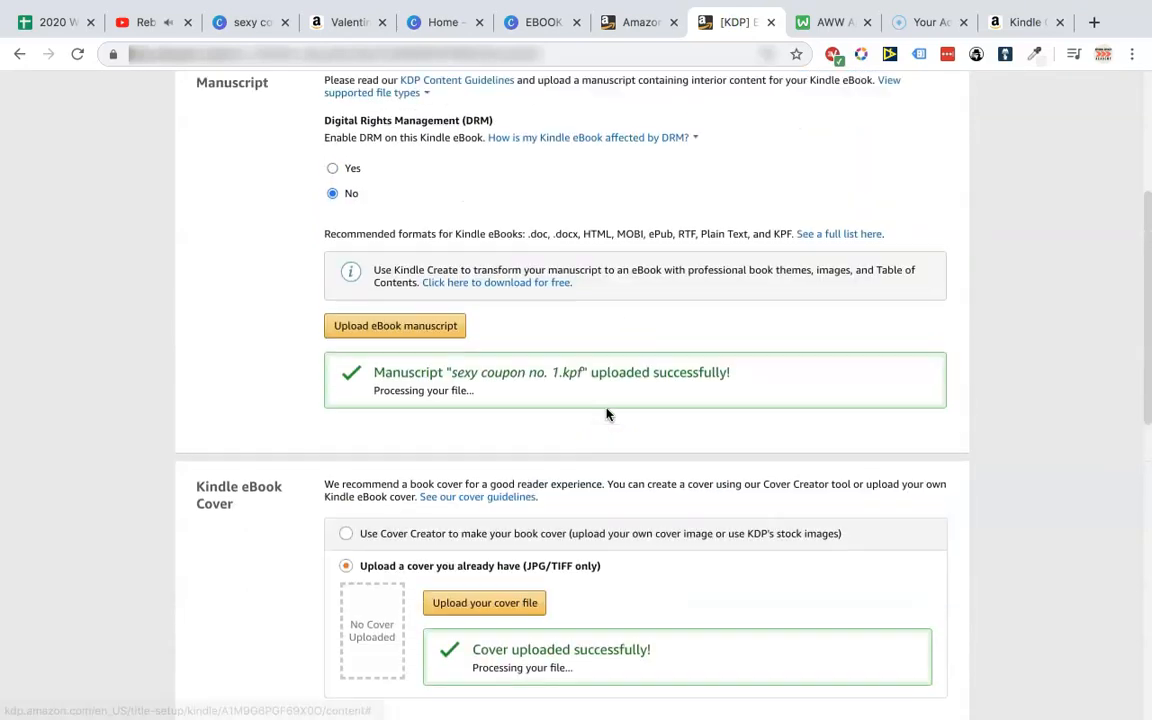
pyautogui.scroll(-6, 643, 334)
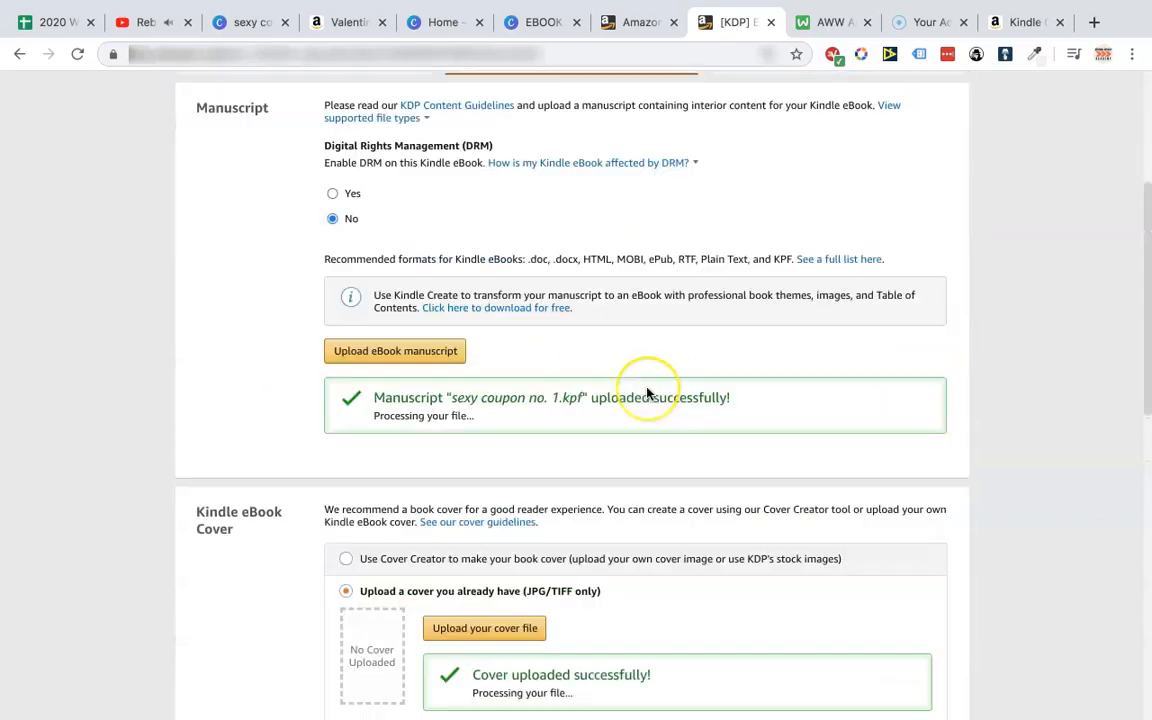
pyautogui.scroll(-2, 647, 393)
pyautogui.scroll(8, 810, 265)
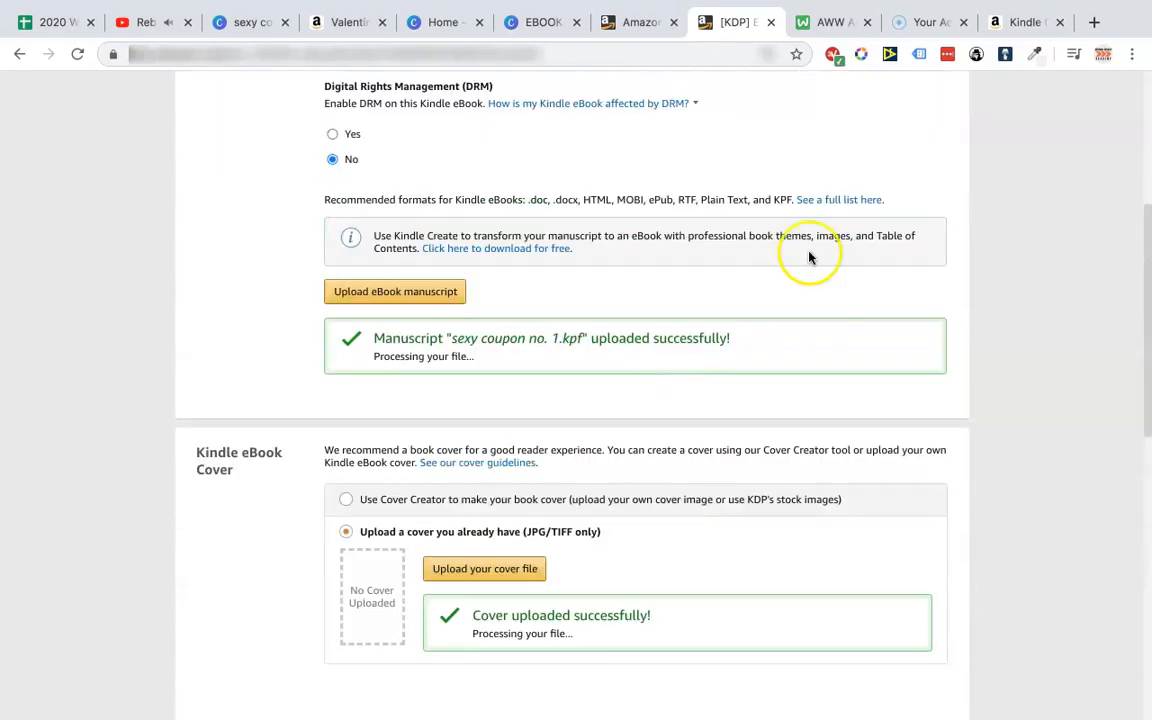
pyautogui.scroll(-12, 776, 239)
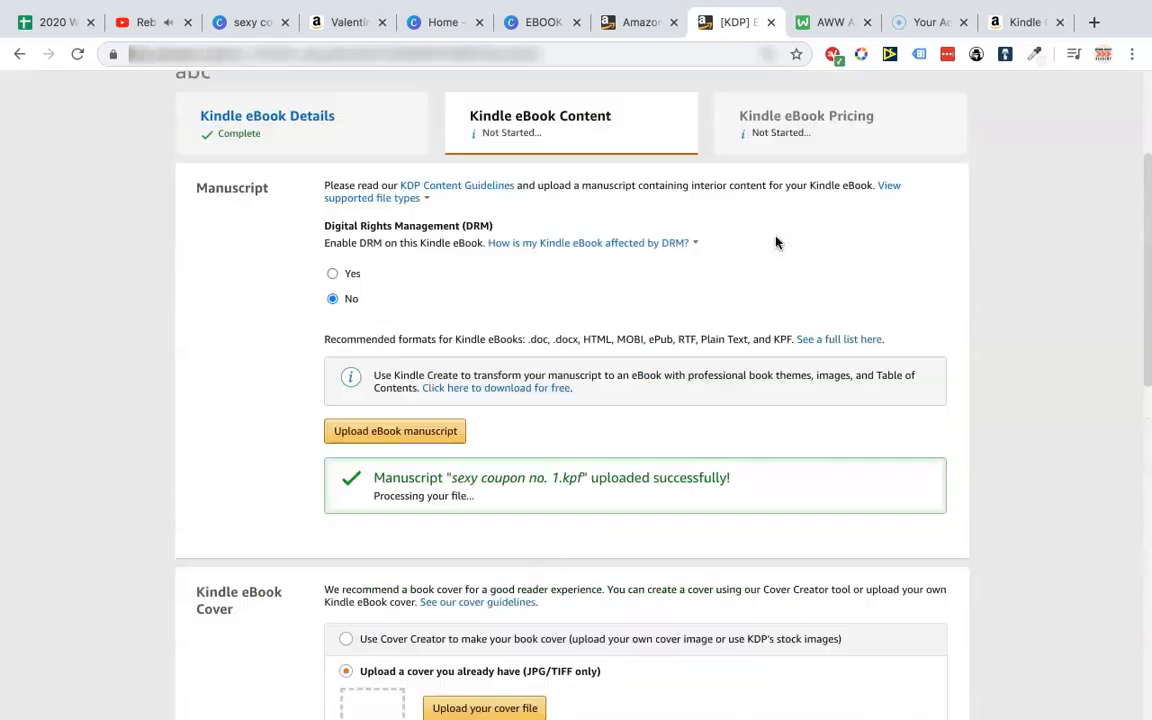
# Try to preview the eBook in the online previewer and return to its content page.
pyautogui.click(812, 400)
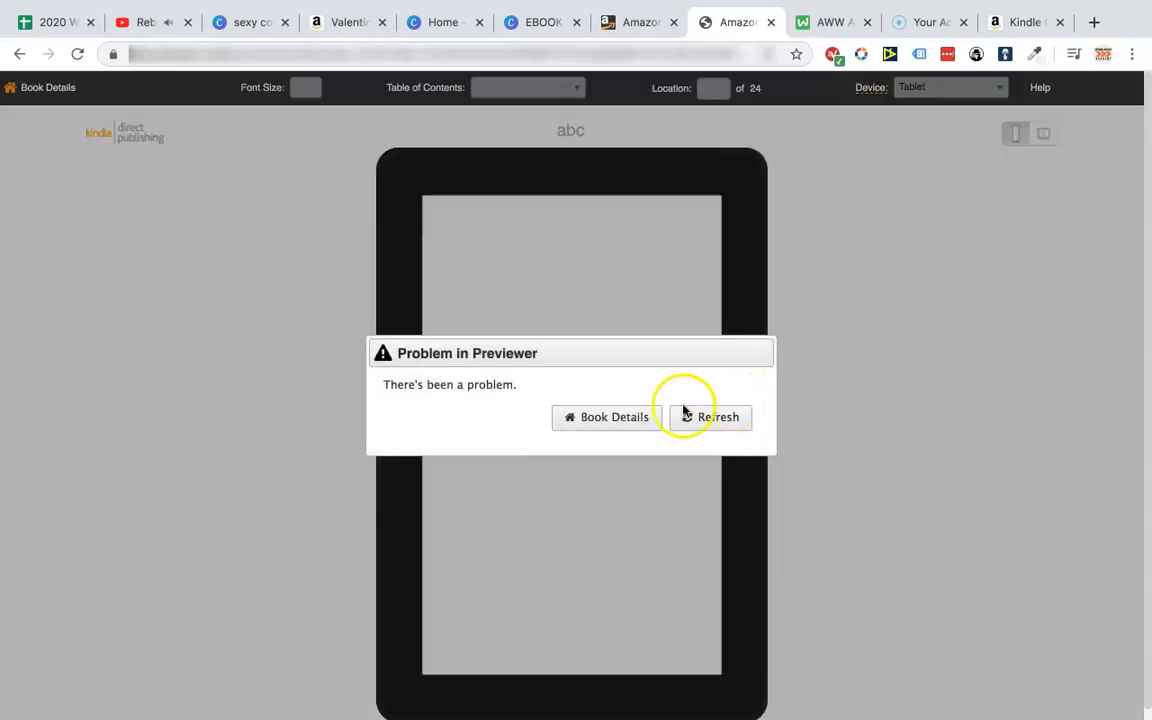
pyautogui.click(686, 414)
pyautogui.scroll(-5, 411, 442)
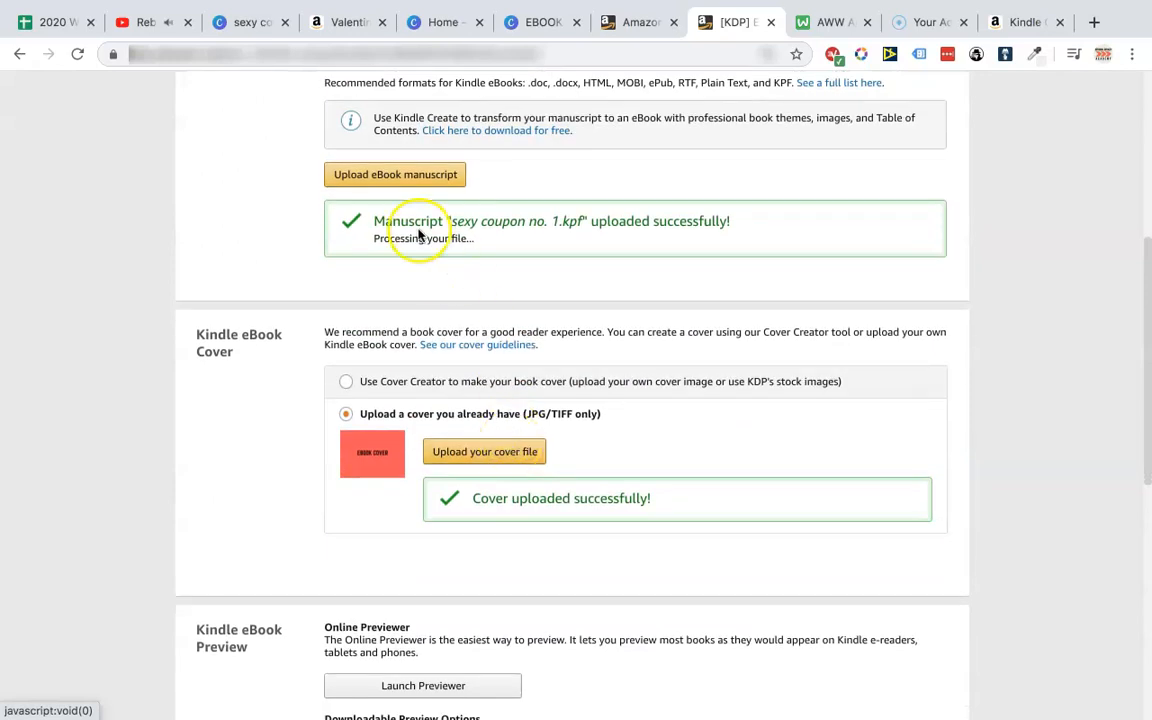
# Set Digital Rights Management to Yes for the Kindle eBook and review the rest of the content page.
pyautogui.scroll(-1, 419, 236)
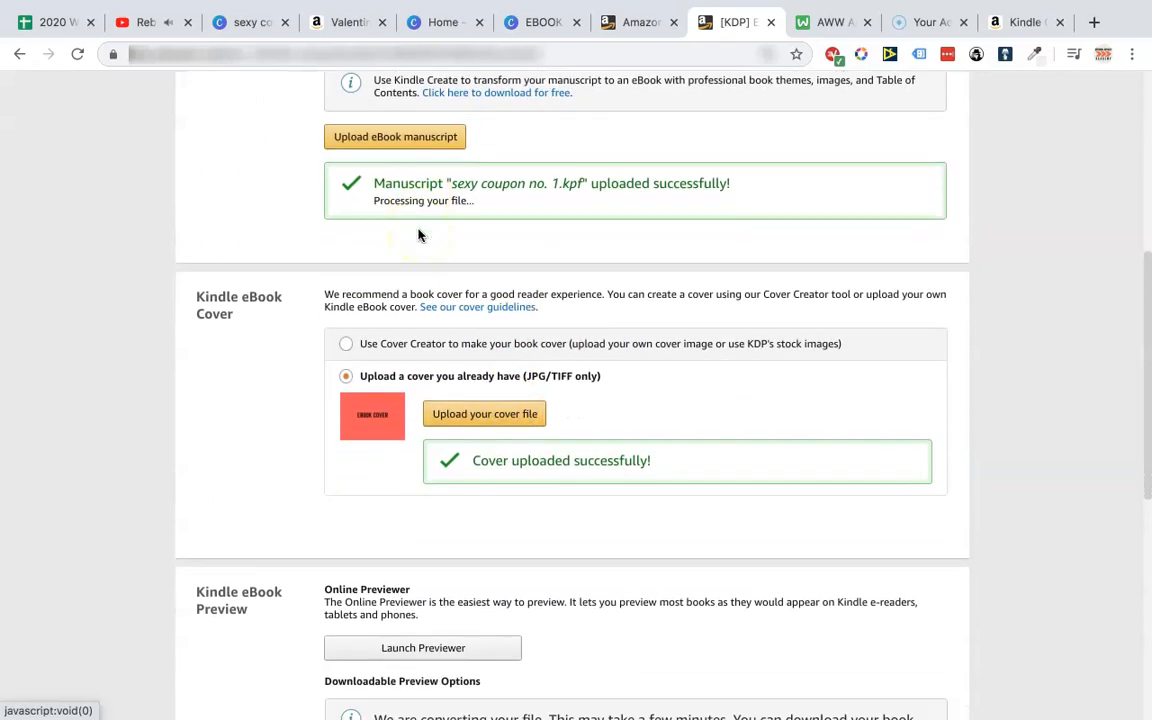
pyautogui.scroll(1, 419, 236)
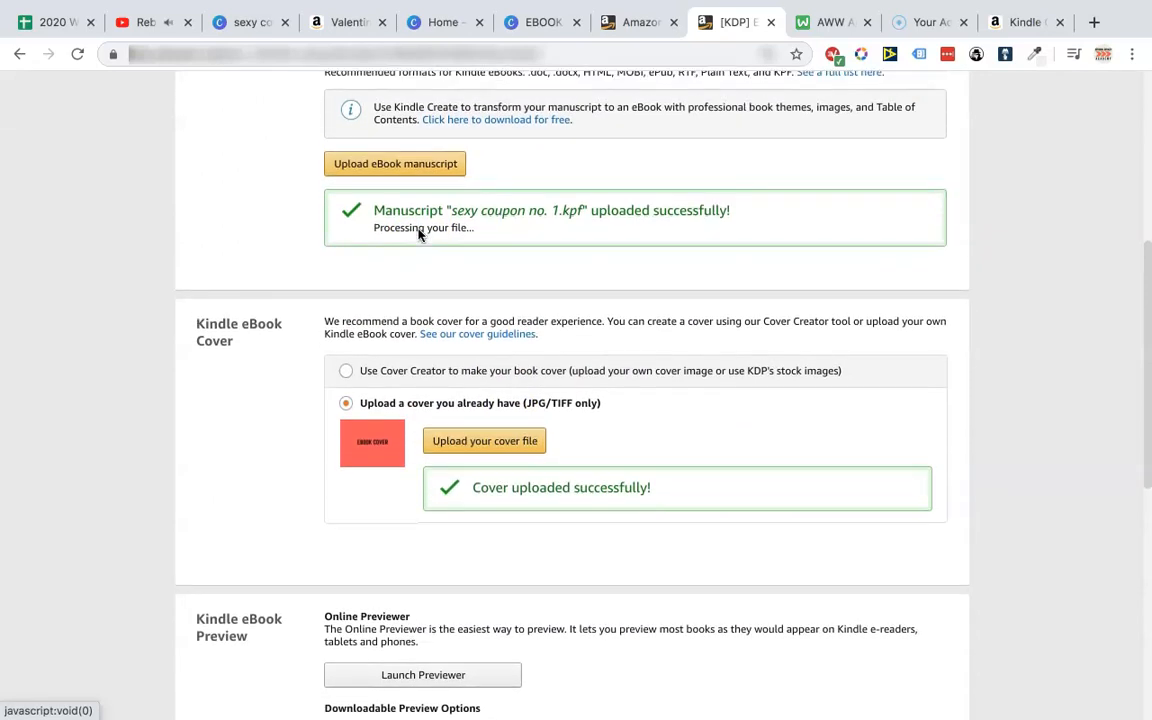
pyautogui.scroll(2, 419, 236)
pyautogui.scroll(3, 419, 236)
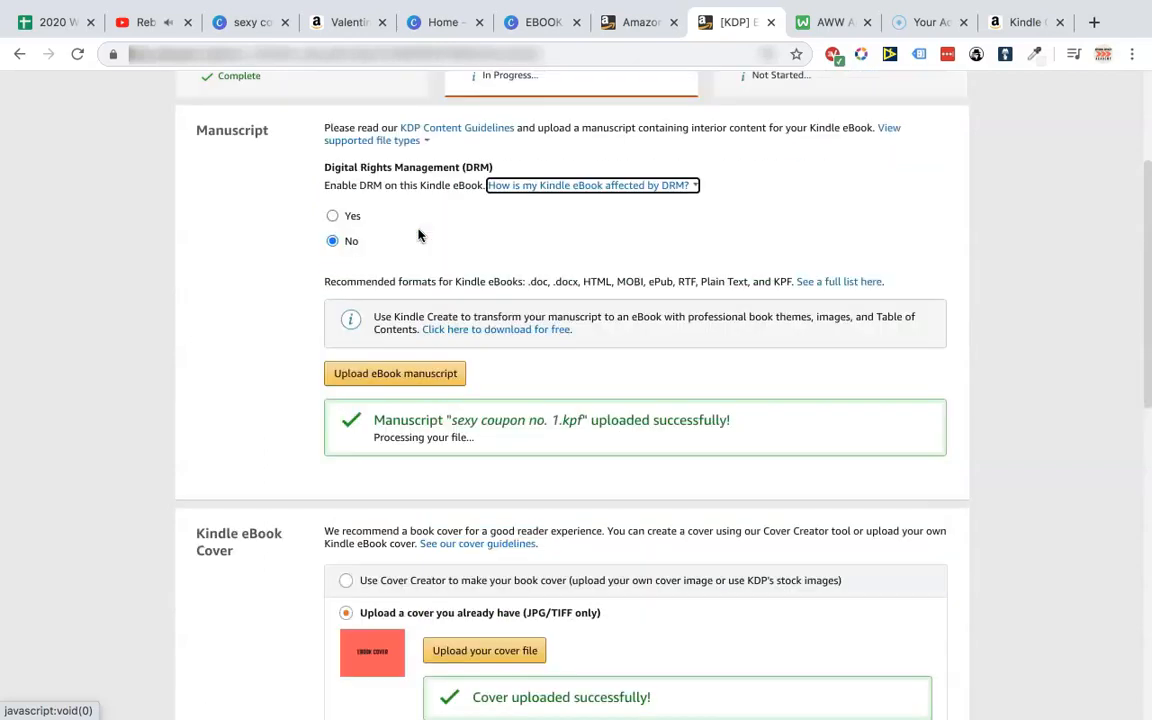
pyautogui.scroll(-10, 400, 370)
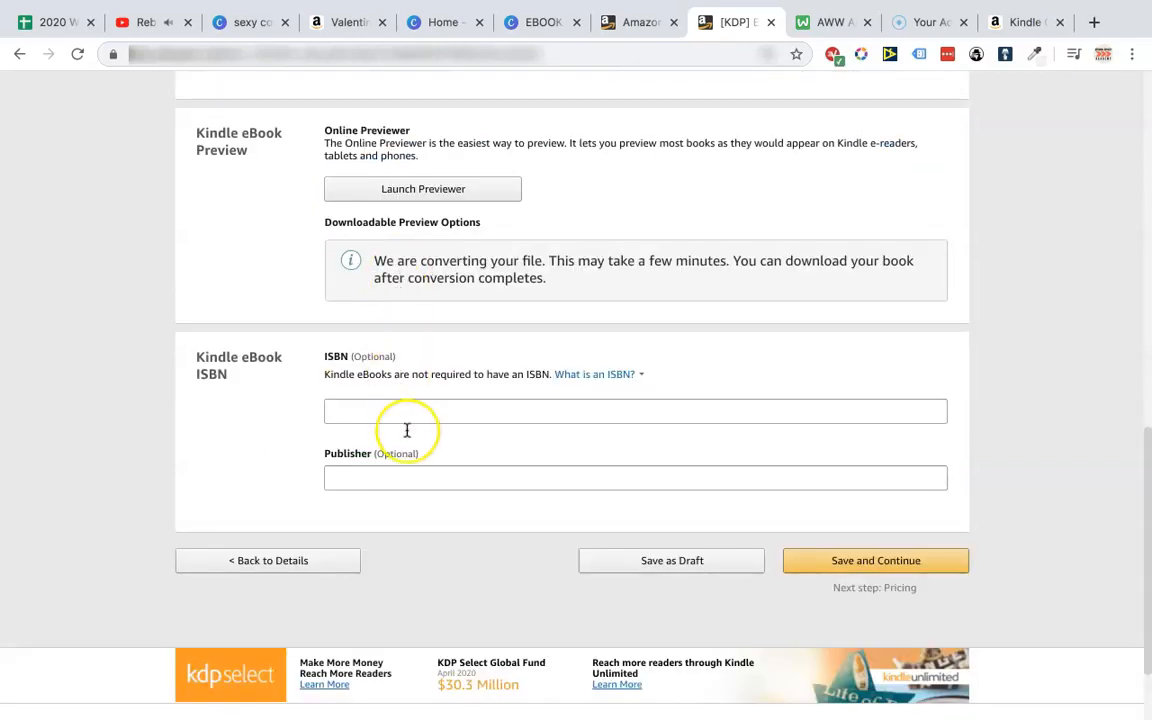
pyautogui.scroll(6, 411, 432)
pyautogui.scroll(2, 514, 262)
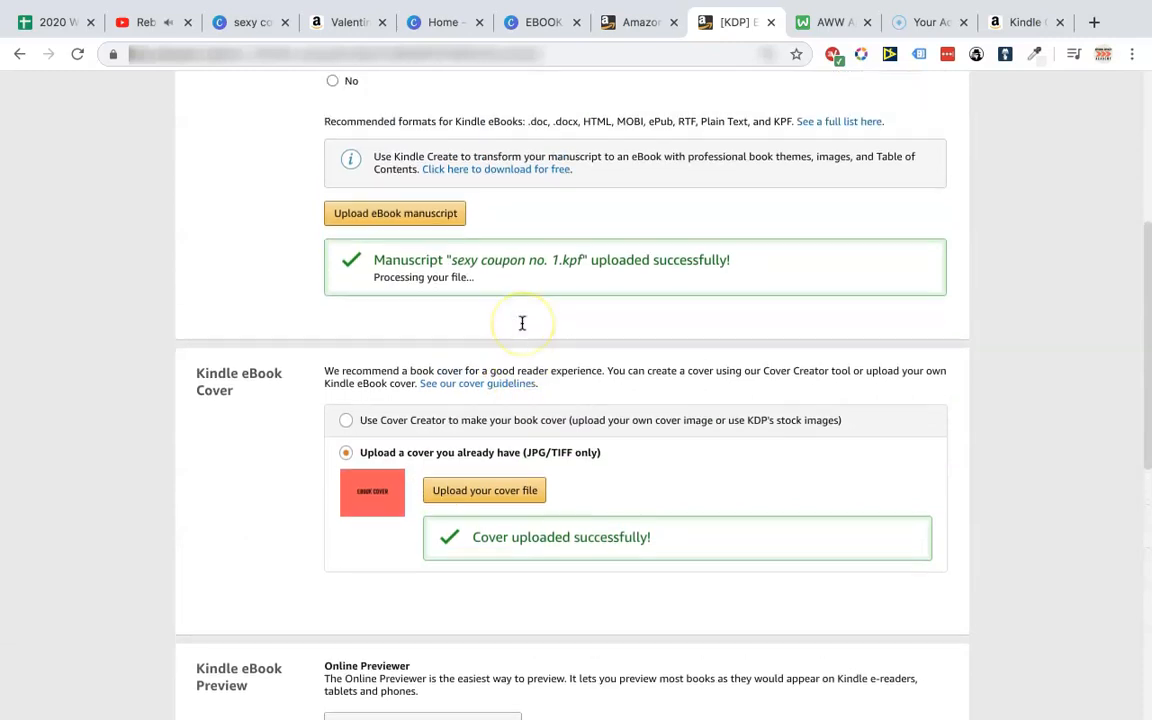
# Launch the online previewer, accept the interactive-features alert, and page from the cover to the first coupon.
pyautogui.scroll(-3, 525, 321)
pyautogui.scroll(-2, 543, 417)
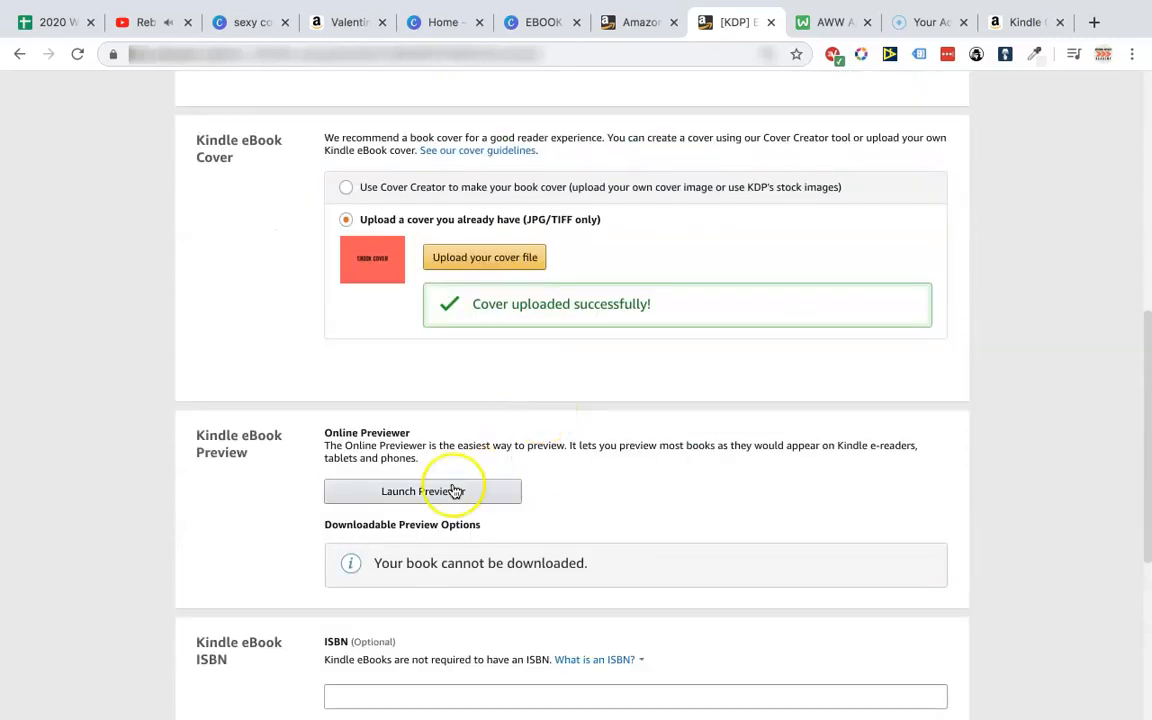
pyautogui.click(455, 490)
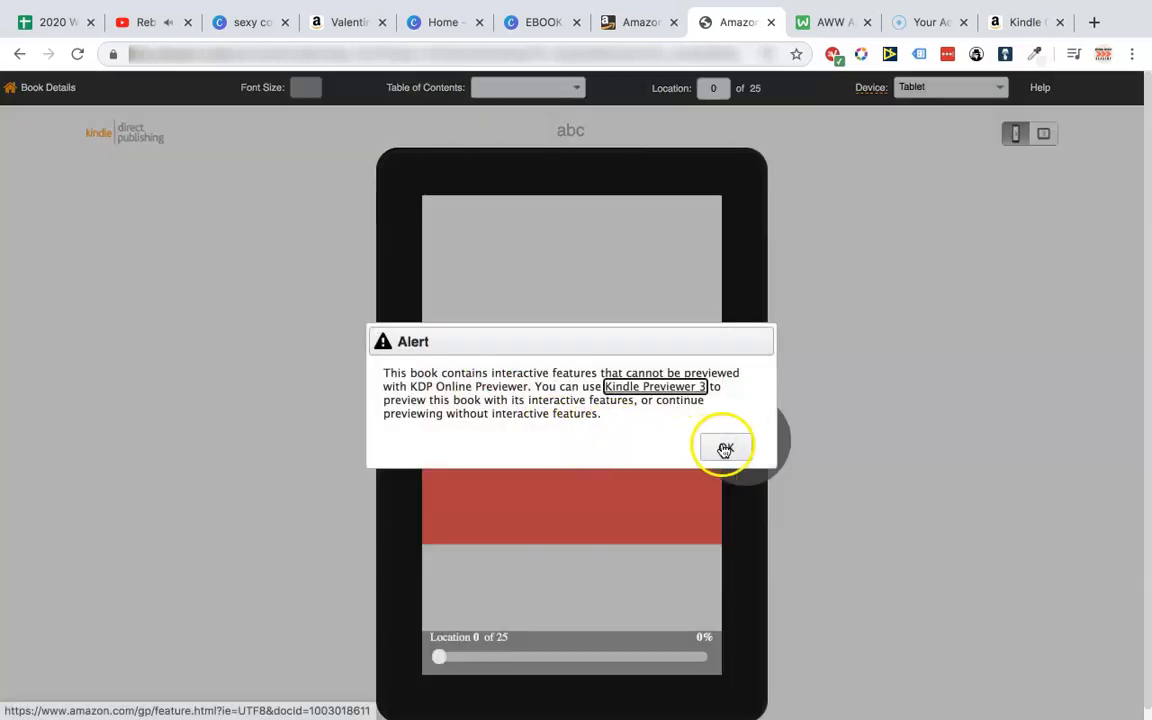
pyautogui.click(725, 449)
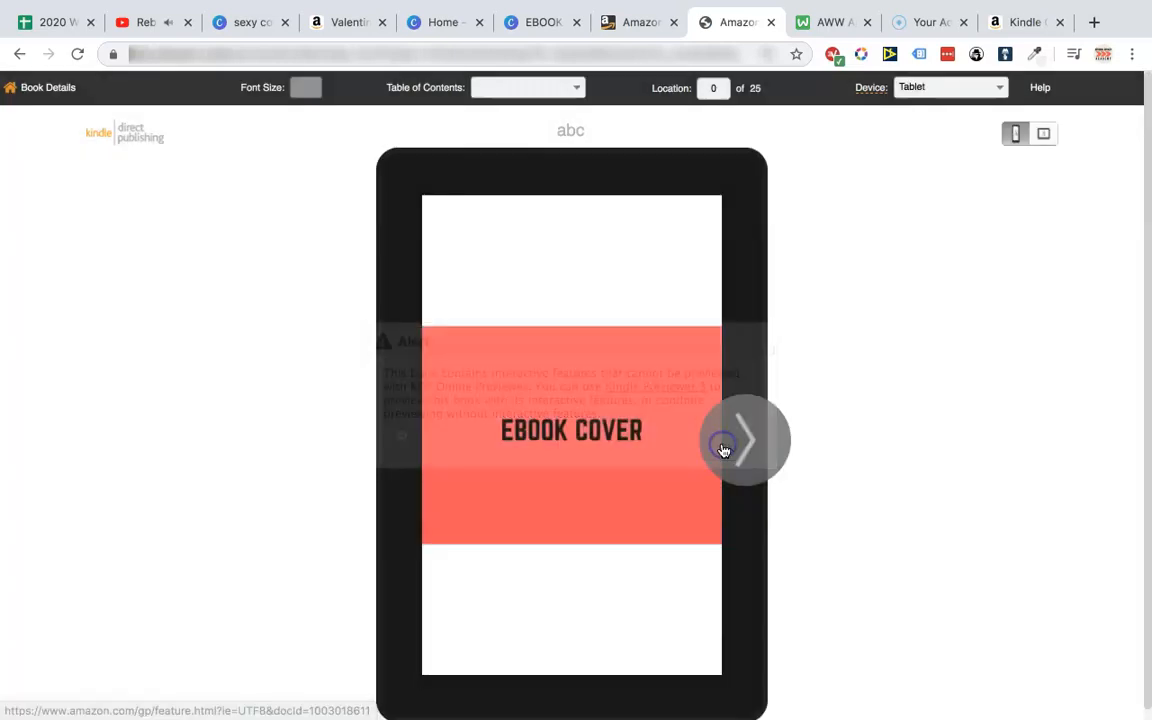
pyautogui.click(762, 467)
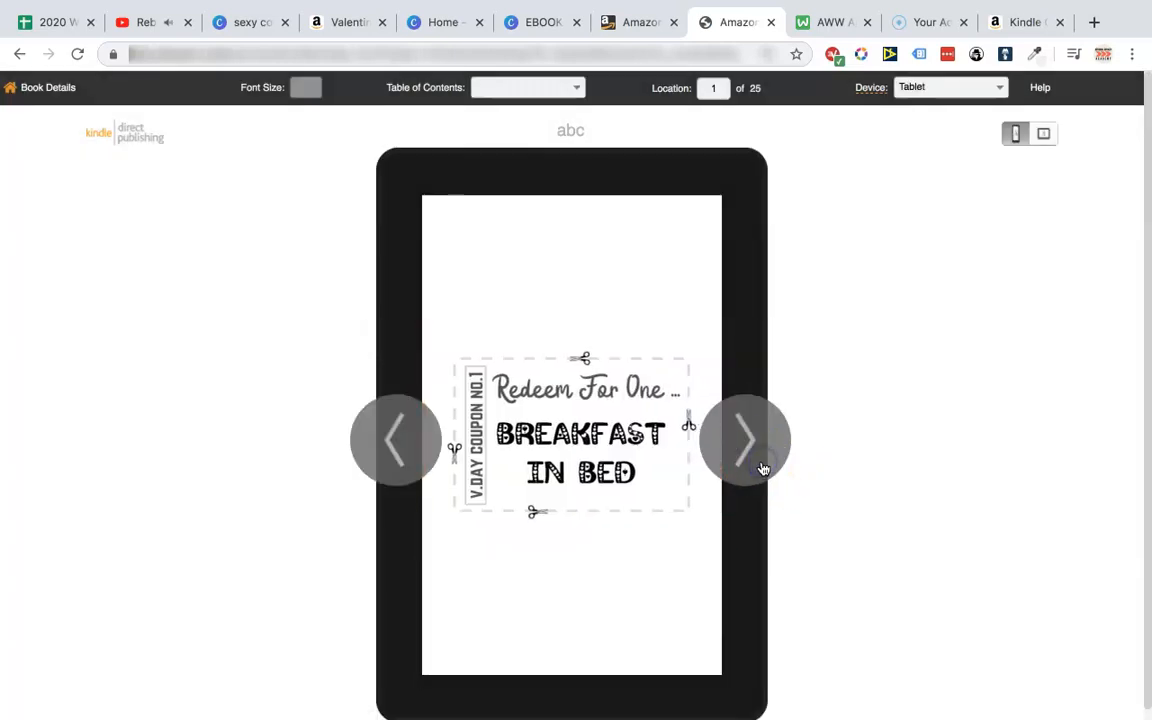
# Page back to the cover in the tablet preview and forward through the first coupons to check the eBook's layout.
pyautogui.click(380, 432)
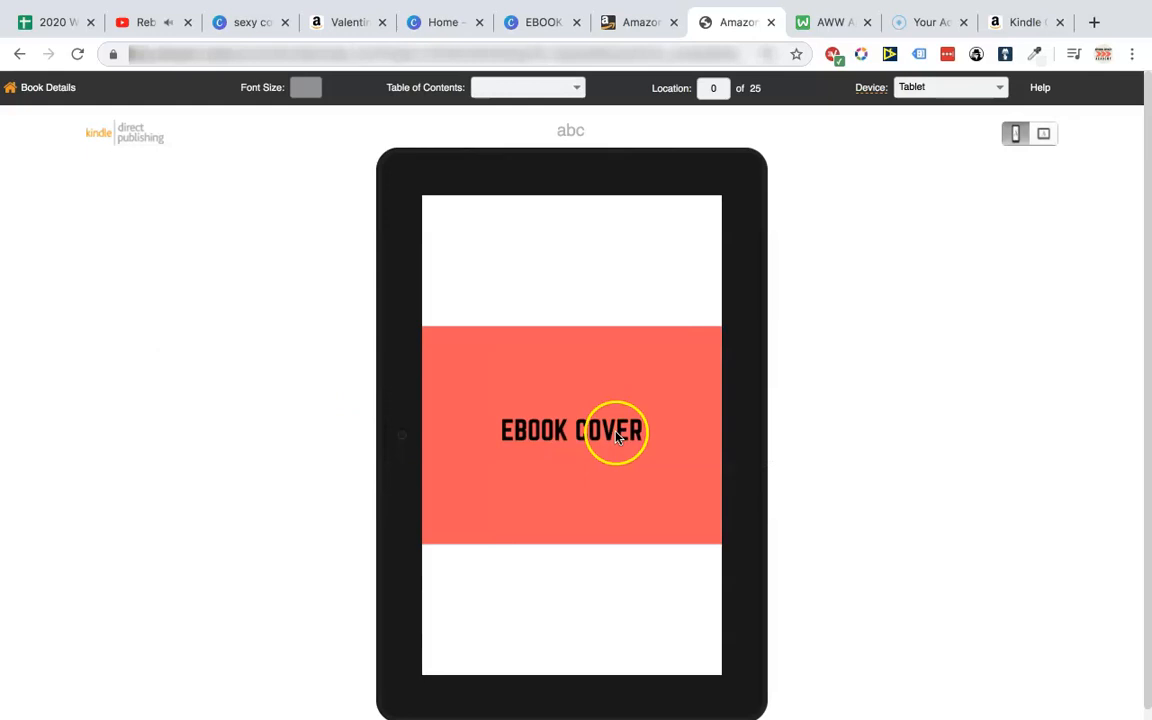
pyautogui.click(750, 438)
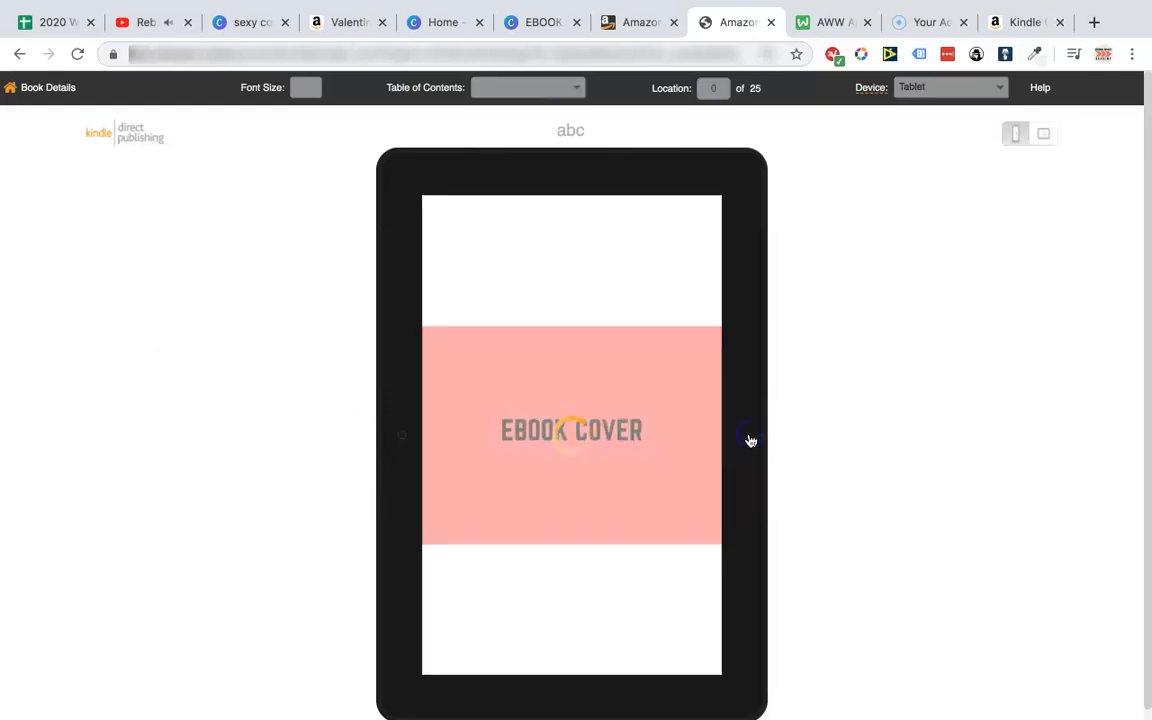
pyautogui.click(747, 451)
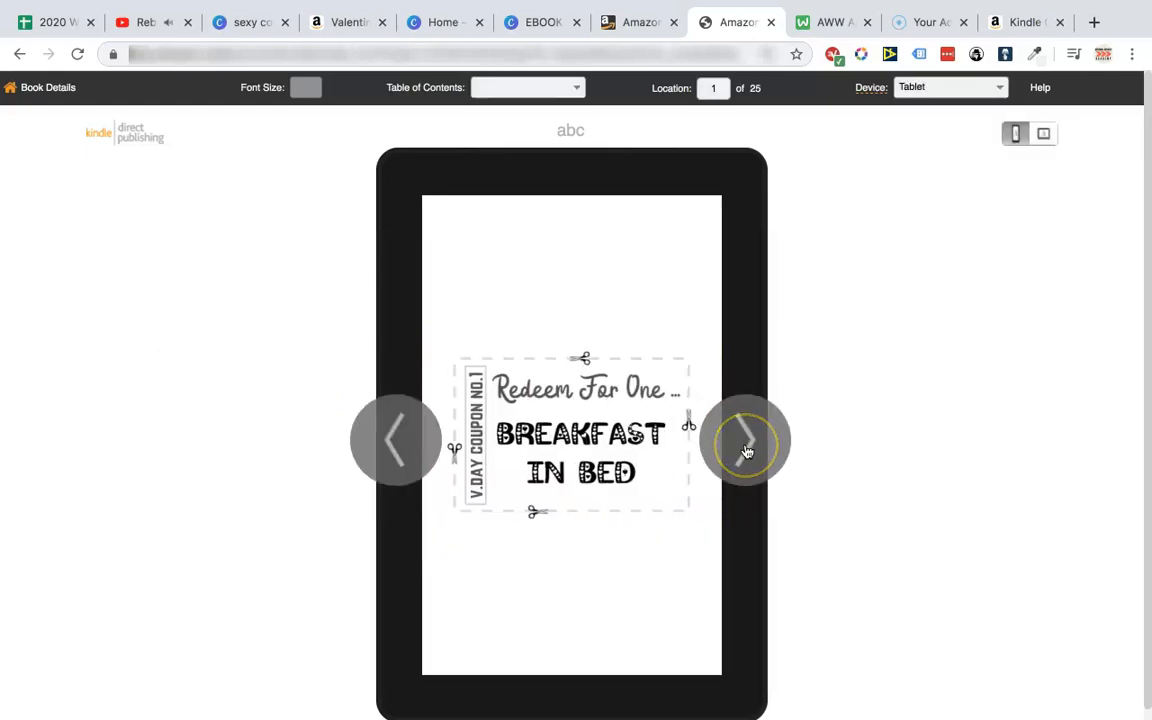
pyautogui.click(752, 450)
pyautogui.click(752, 440)
pyautogui.click(750, 436)
pyautogui.click(755, 435)
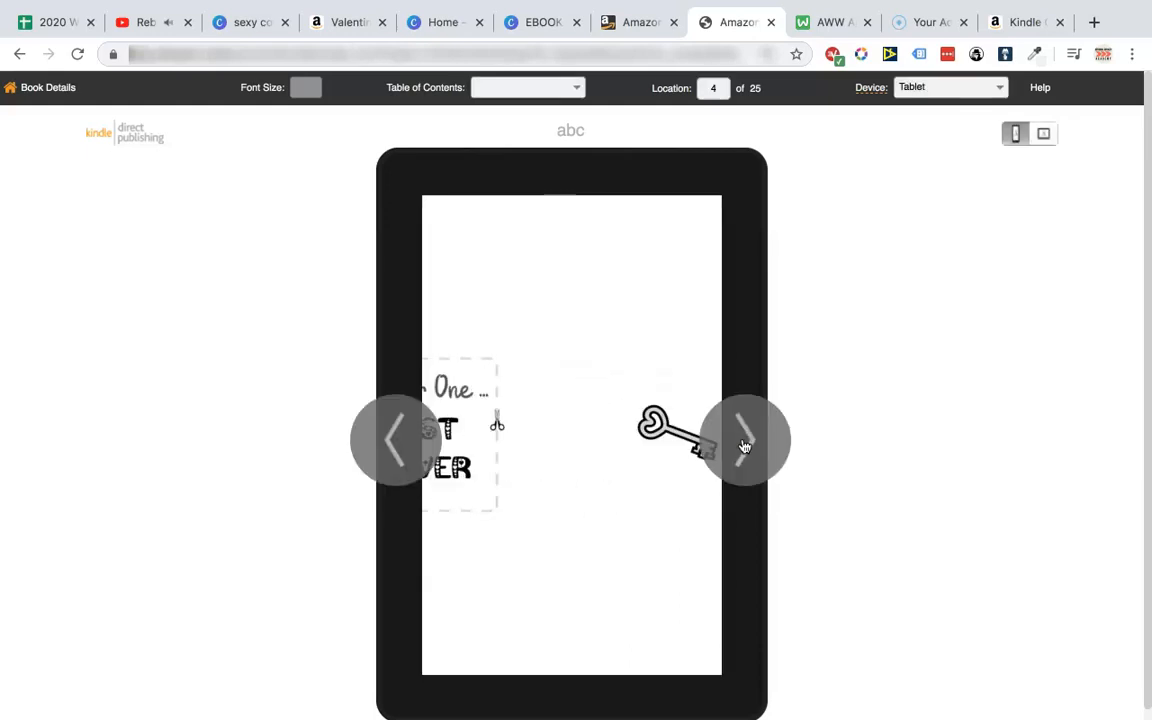
pyautogui.click(745, 437)
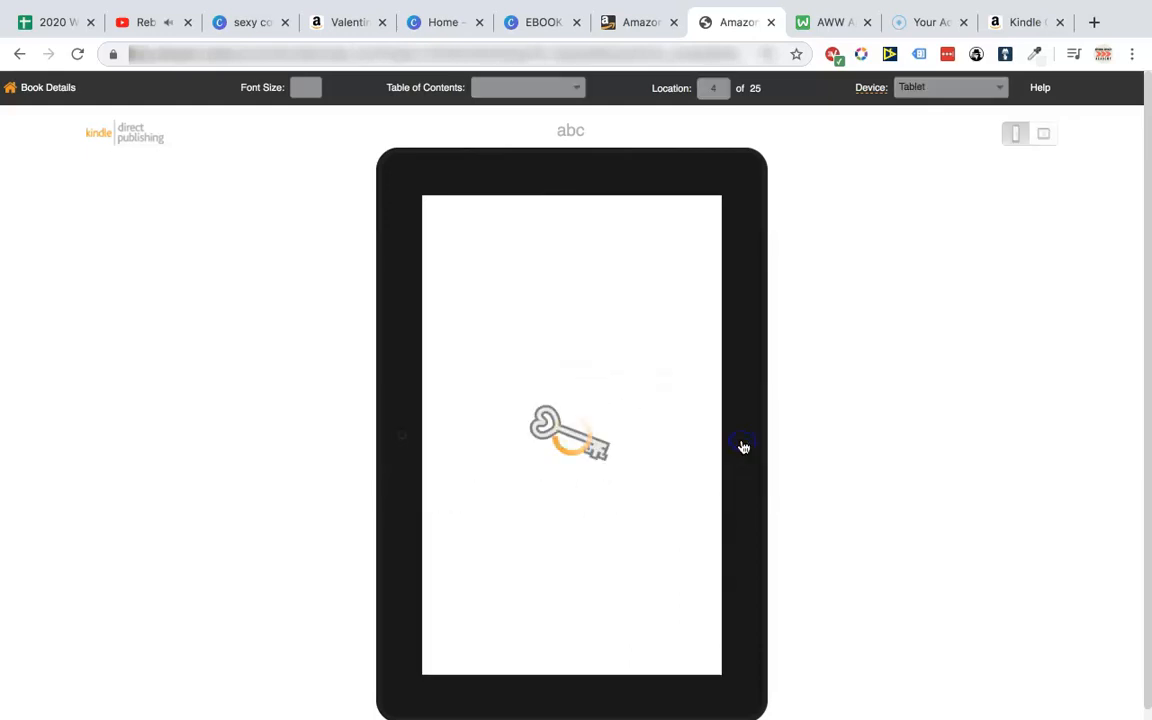
# Leave the previewer for the book details, then save the eBook content and continue to pricing.
pyautogui.click(46, 88)
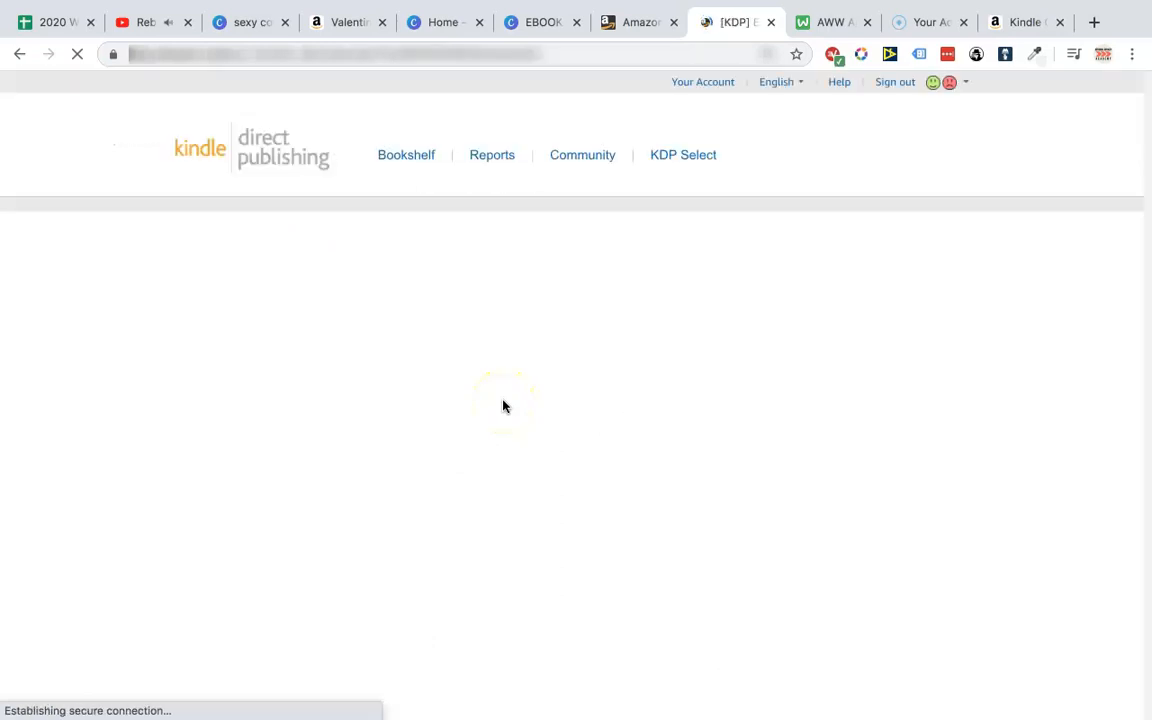
pyautogui.scroll(-10, 505, 404)
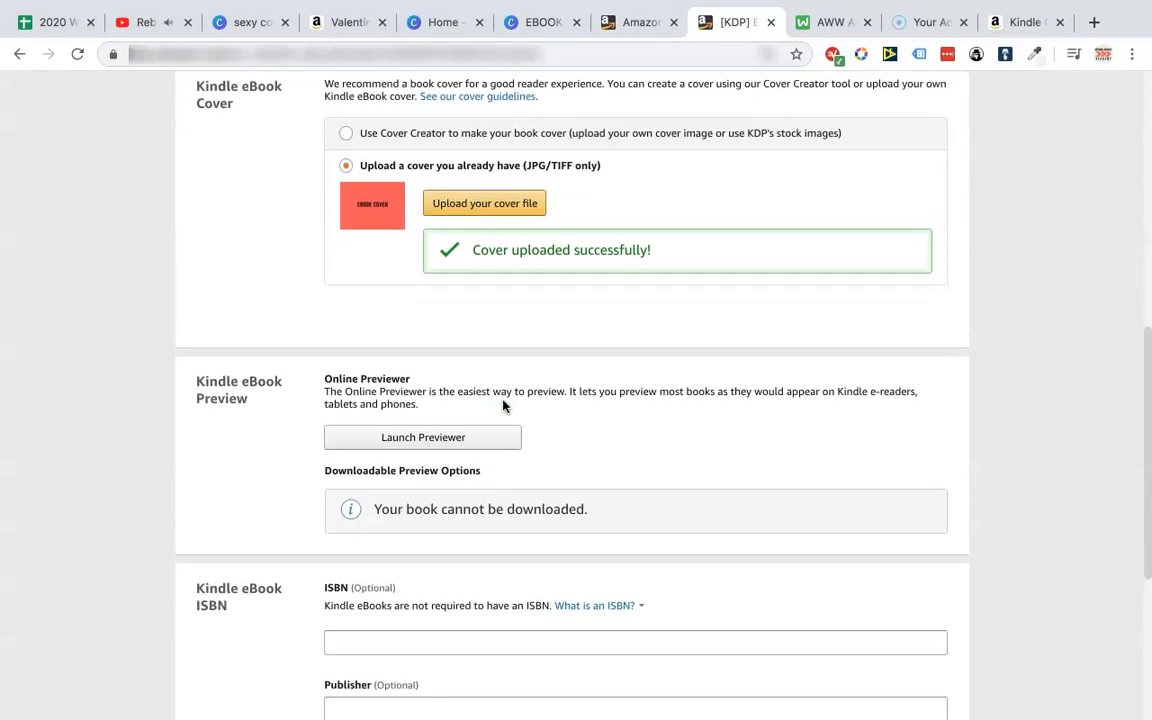
pyautogui.scroll(-2, 718, 476)
pyautogui.click(911, 497)
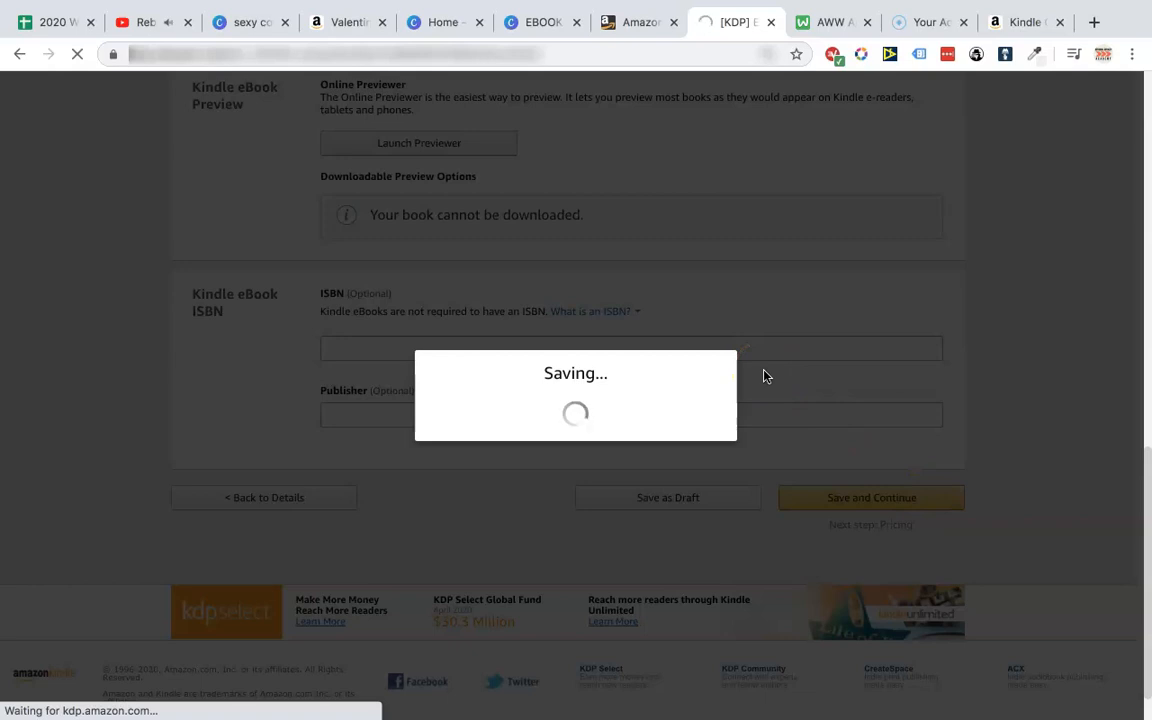
# Review the KDP Select, territories and royalty options, and set the Amazon.com list price to 4.99 USD.
pyautogui.scroll(-1, 763, 375)
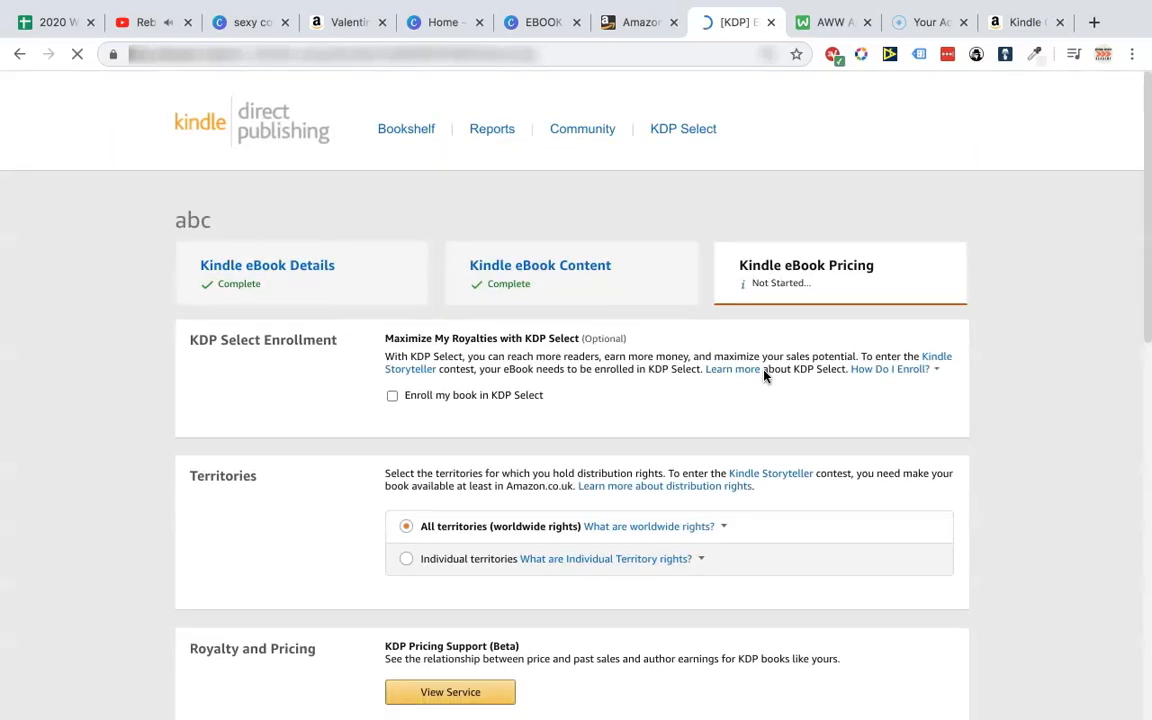
pyautogui.scroll(-1, 560, 360)
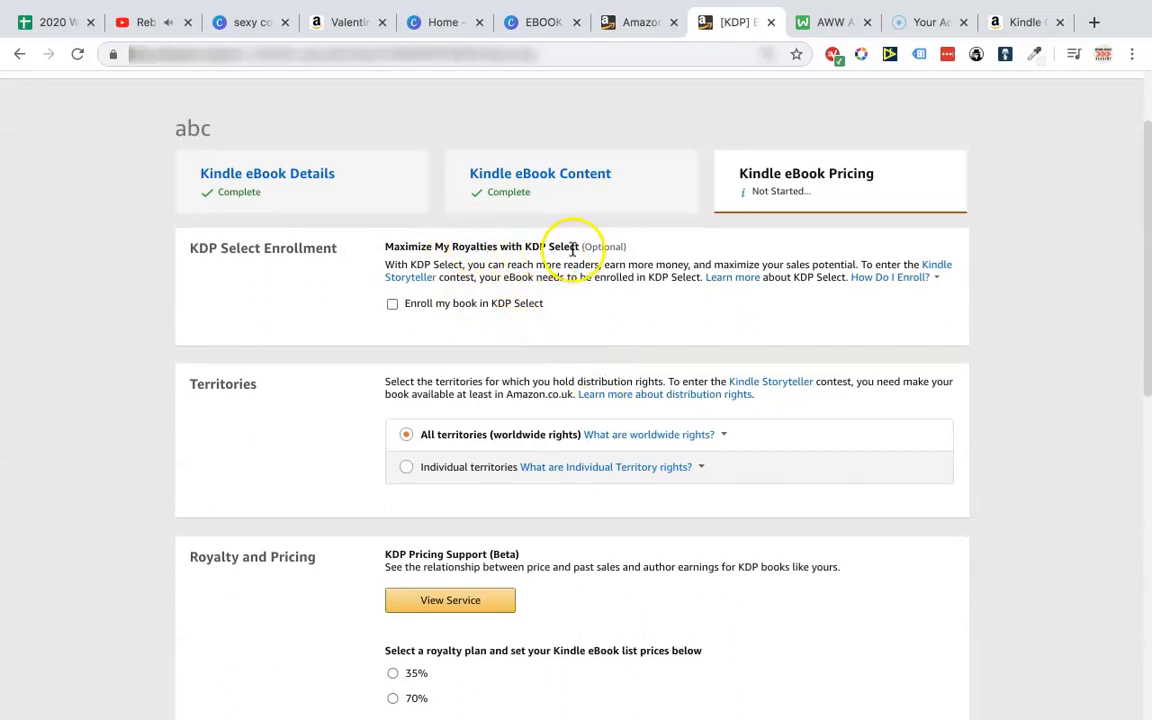
pyautogui.scroll(-2, 464, 342)
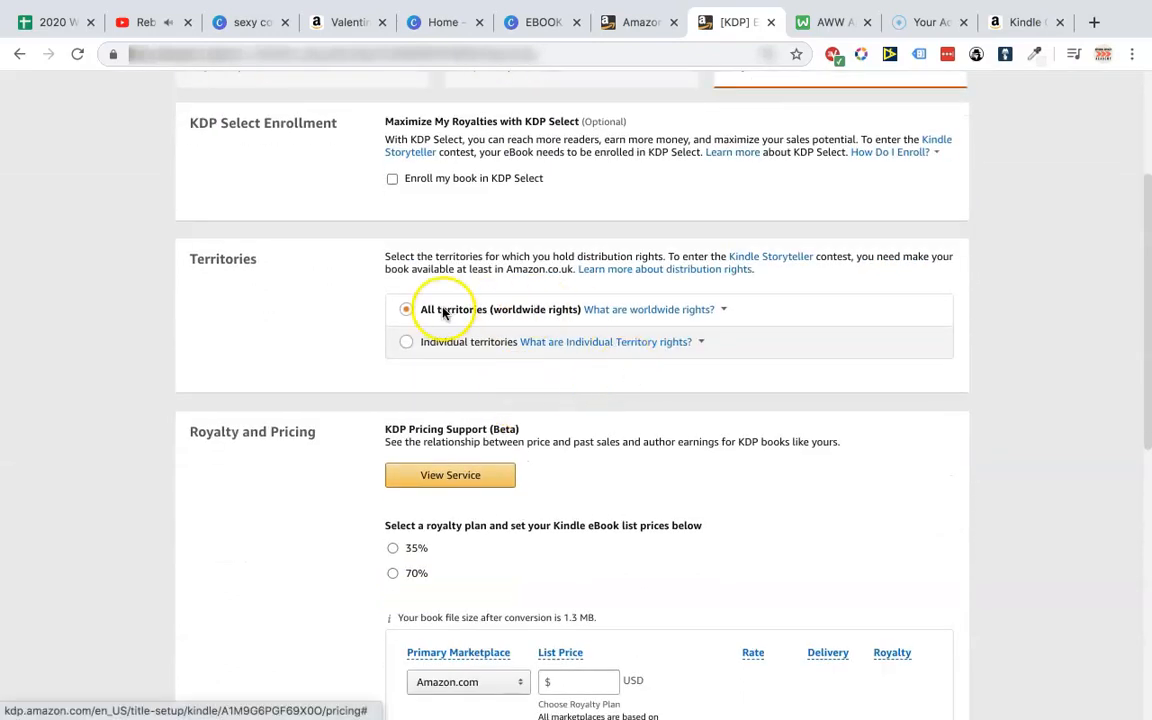
pyautogui.scroll(-3, 527, 360)
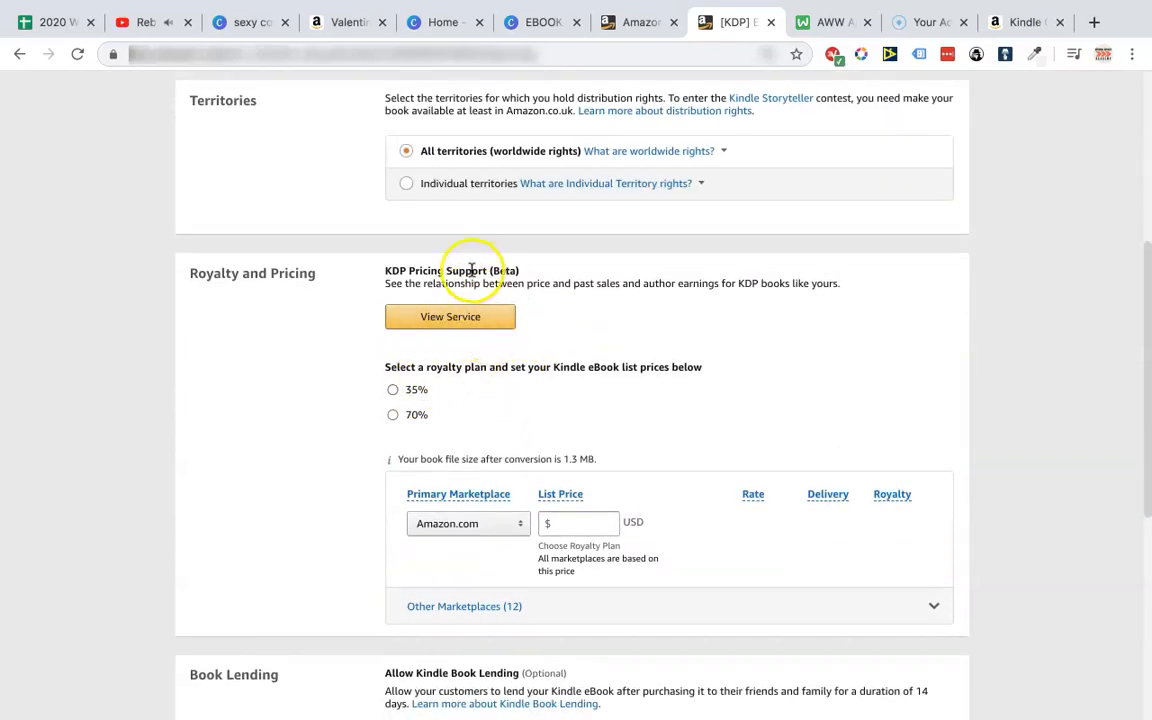
pyautogui.moveTo(506, 283); pyautogui.dragTo(640, 283)
pyautogui.click(596, 284)
pyautogui.scroll(-2, 496, 339)
pyautogui.moveTo(553, 386)
pyautogui.click(577, 405)
pyautogui.write('5')
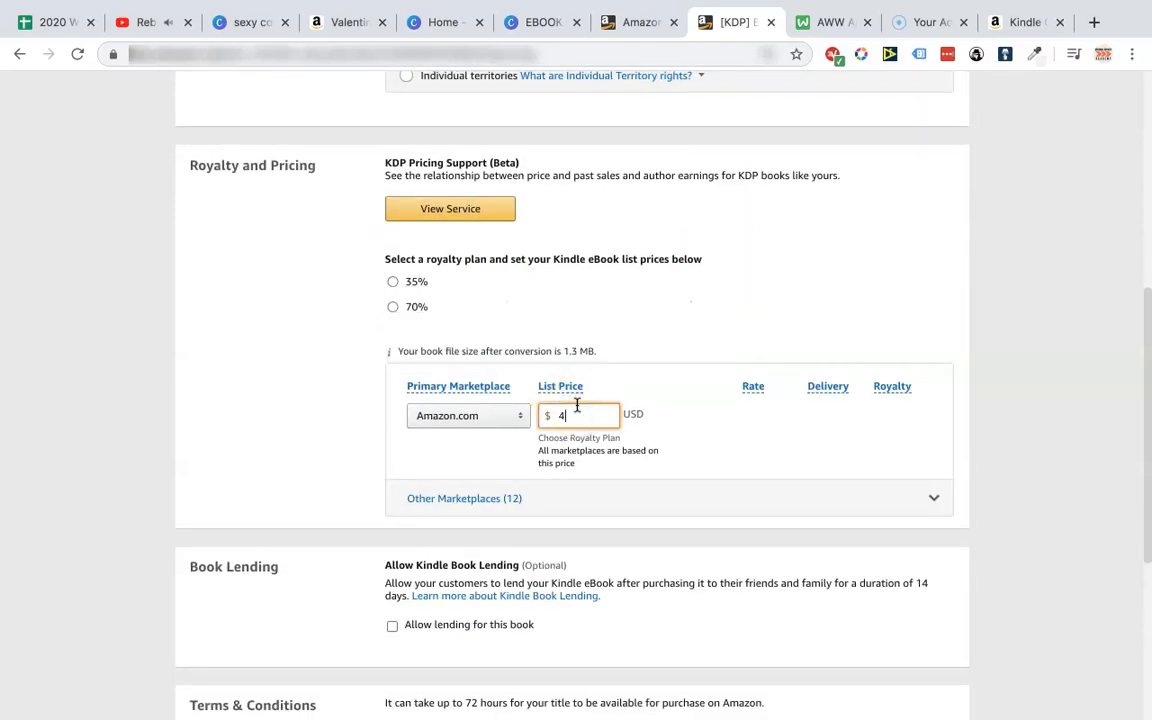
# Expand the other marketplaces' prices and review them along with the book lending option and terms.
pyautogui.click(646, 488)
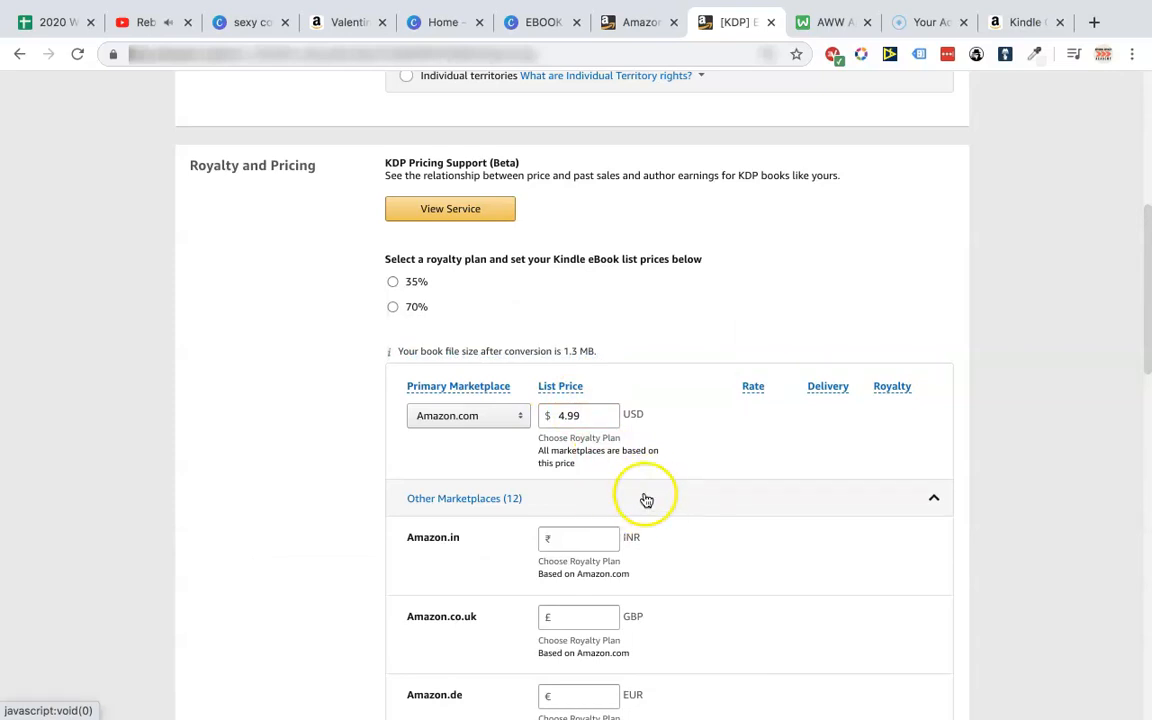
pyautogui.scroll(-2, 819, 497)
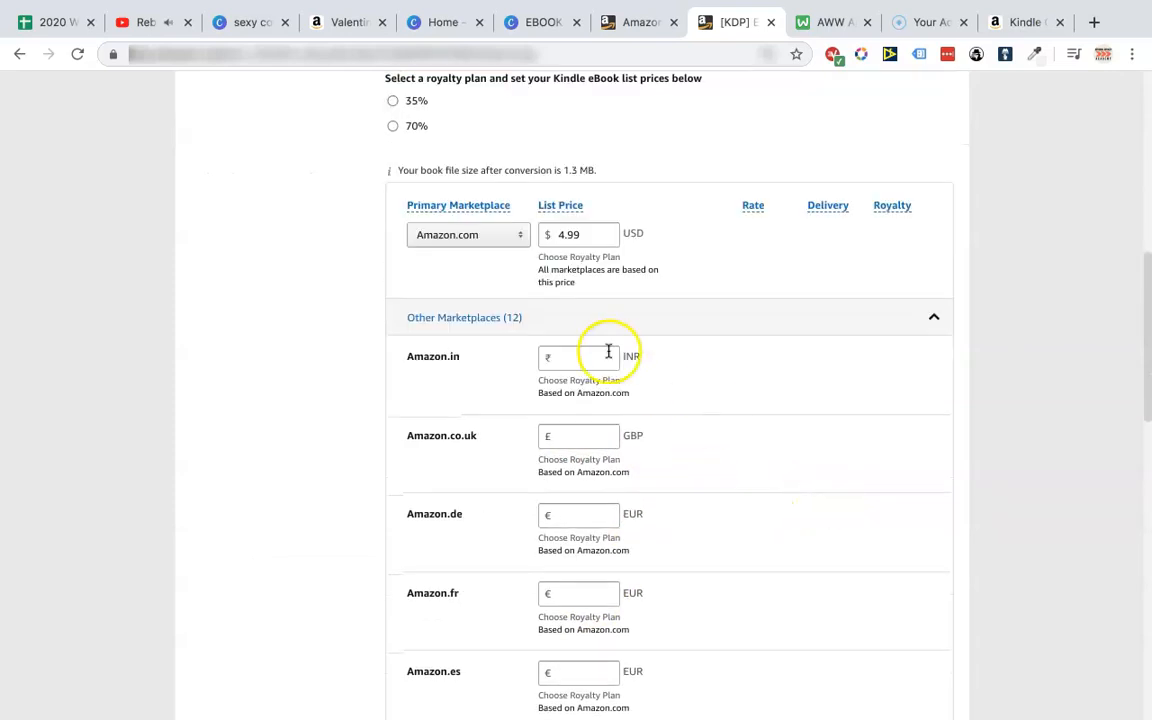
pyautogui.scroll(-5, 604, 300)
pyautogui.scroll(-4, 603, 278)
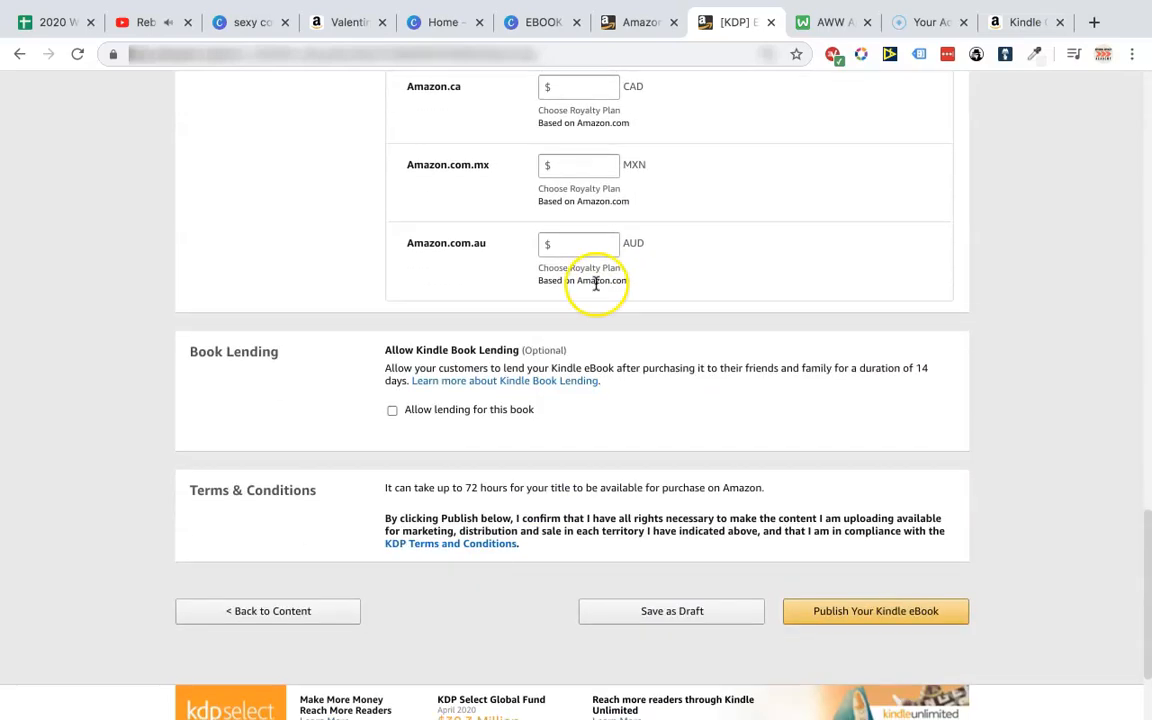
pyautogui.click(455, 409)
pyautogui.scroll(12, 623, 341)
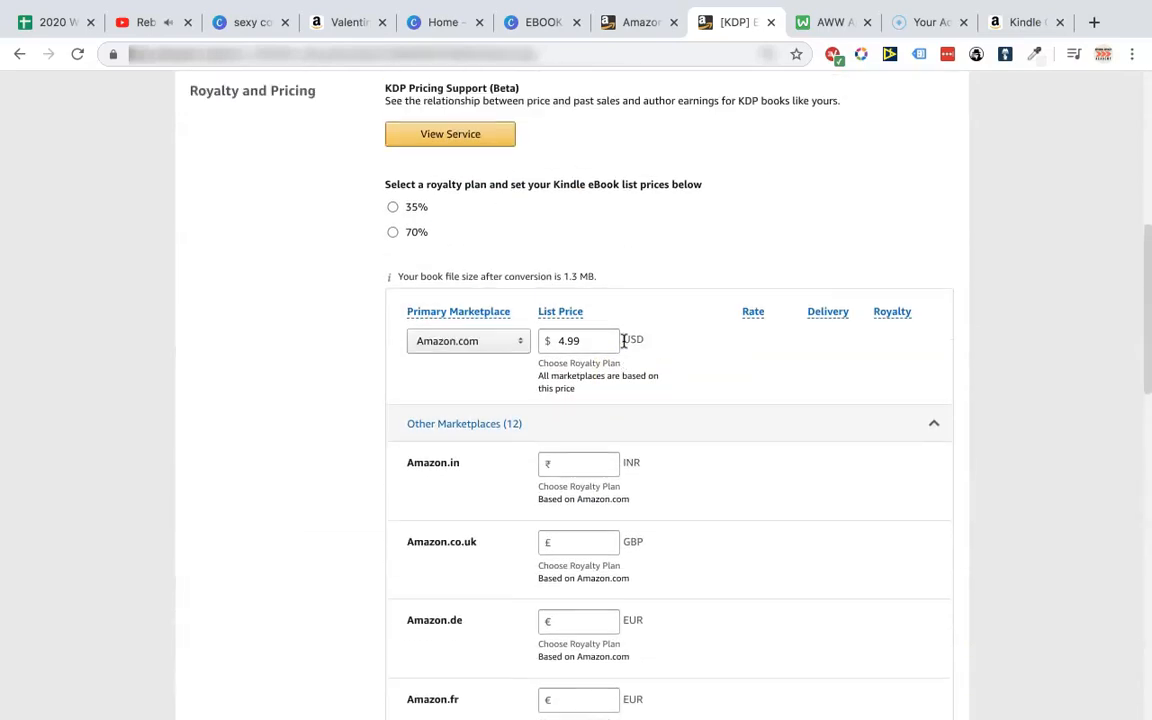
pyautogui.scroll(3, 623, 341)
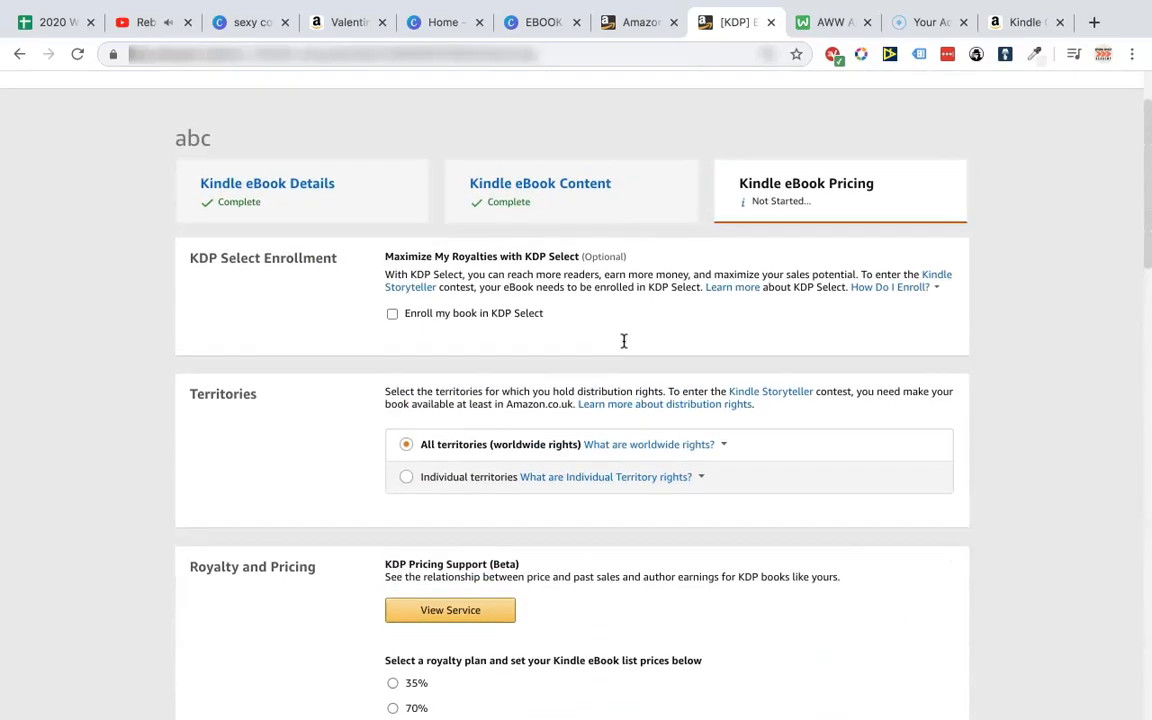
# Return to the eBook content page without saving the pricing changes, and revisit the conversion notes on the AWW board.
pyautogui.click(520, 238)
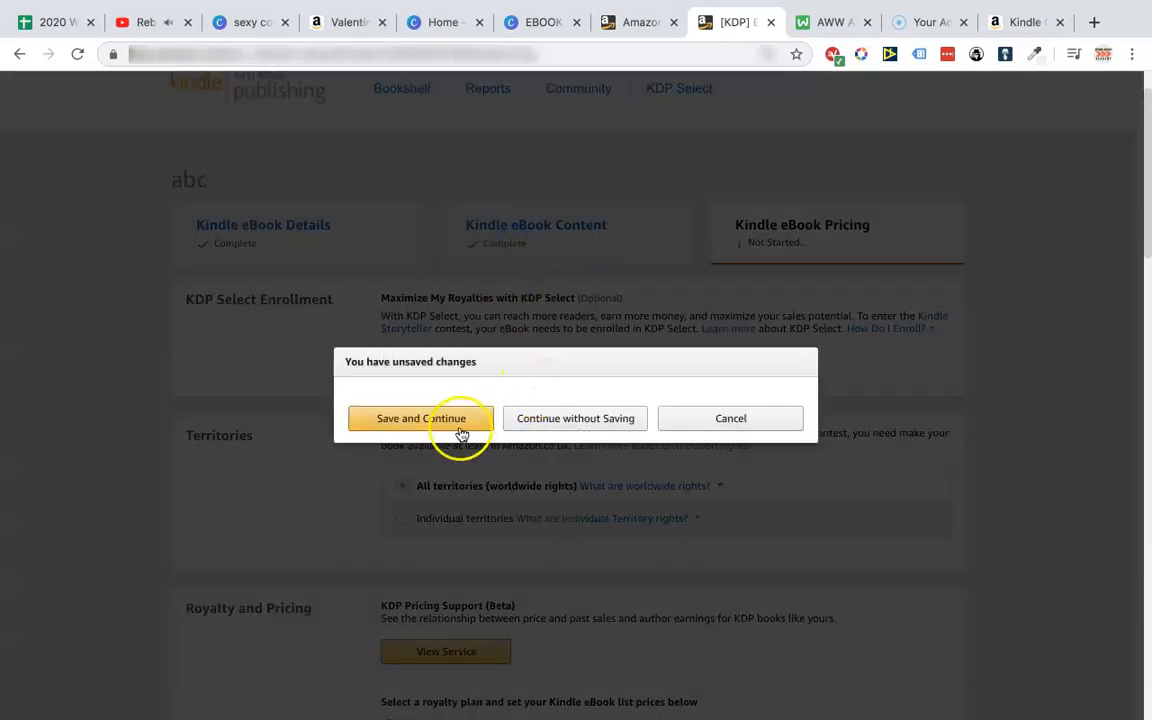
pyautogui.click(639, 422)
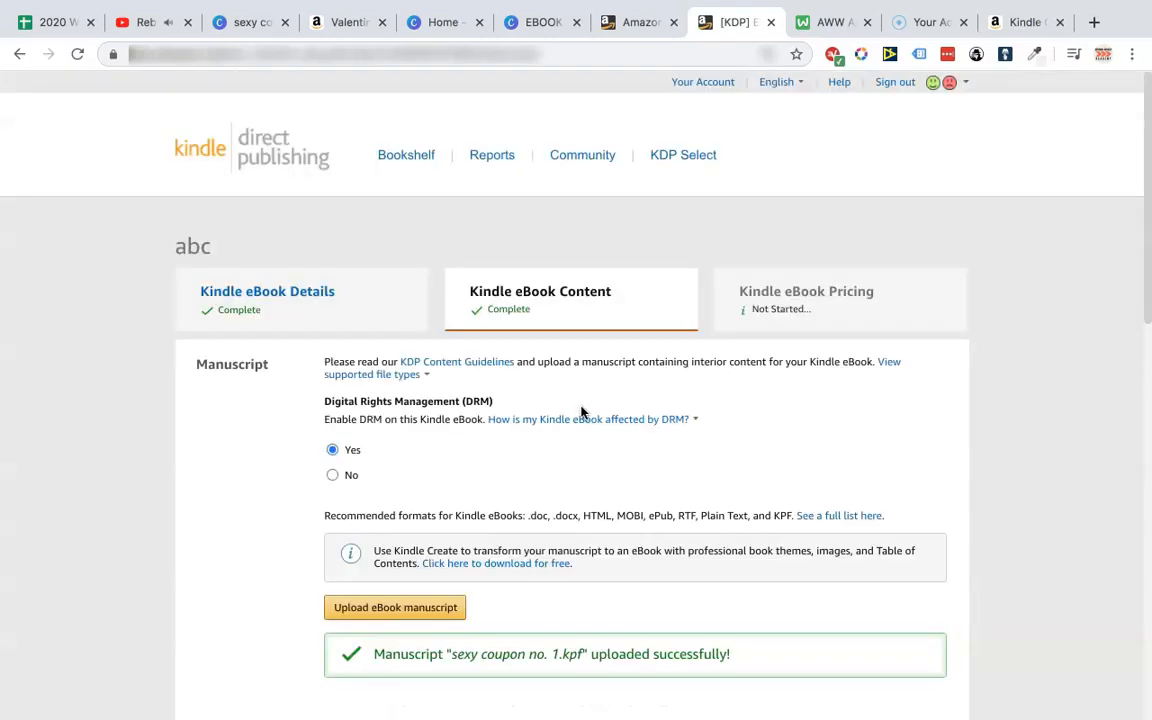
pyautogui.click(824, 22)
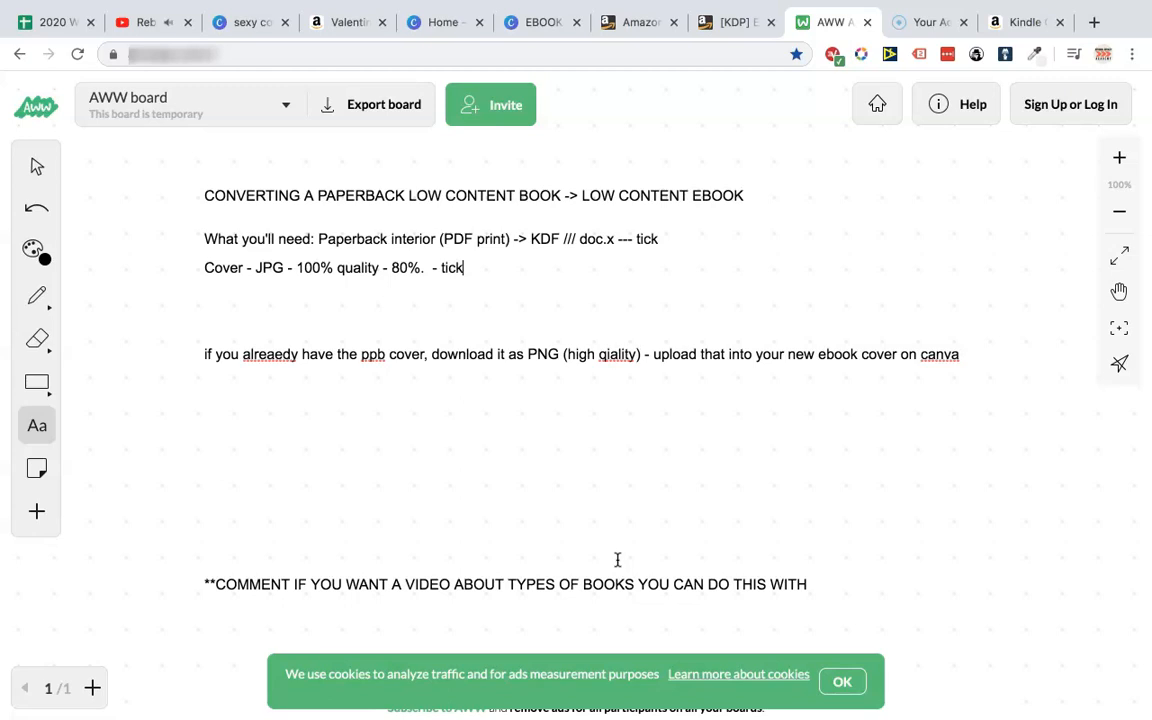
pyautogui.click(537, 362)
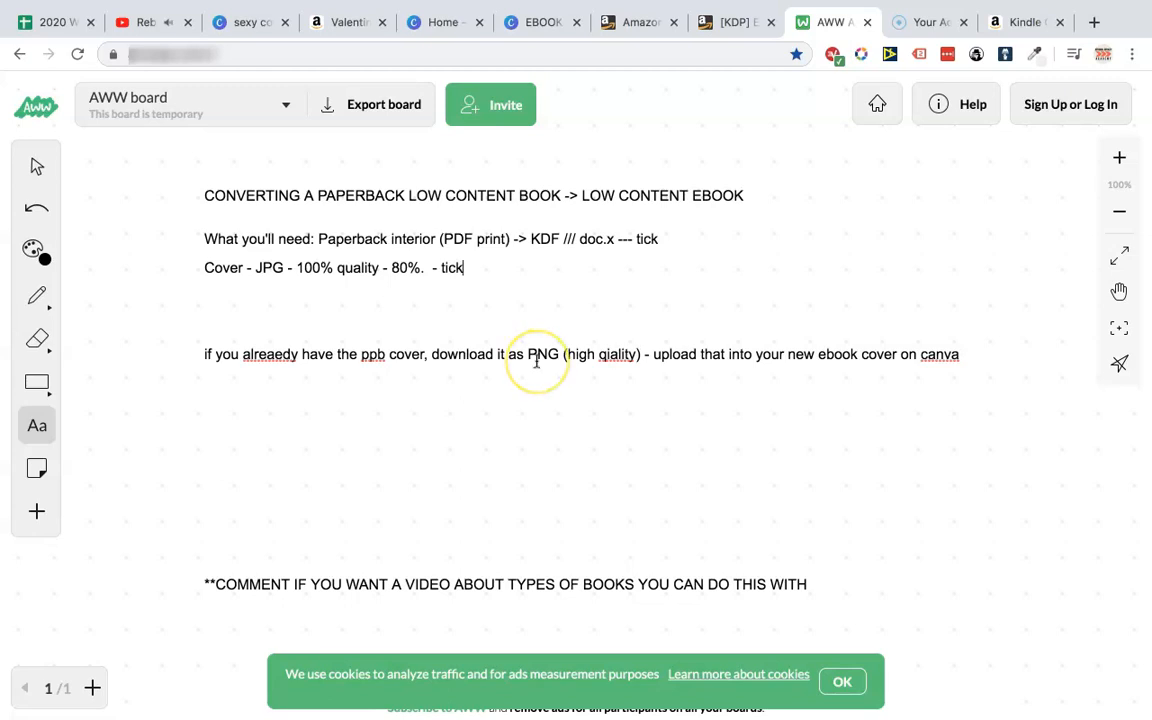